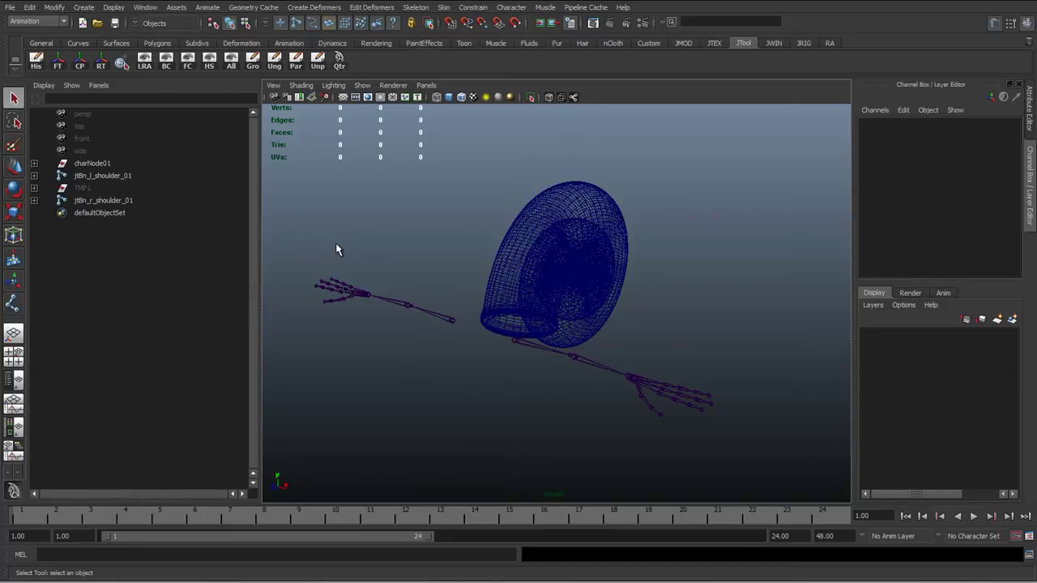
Expand the charNode01 group, show polygon objects in the viewport, and display the snail with smooth shading.
{"action": "left_click_drag", "start_coordinate": [462, 267], "coordinate": [456, 289], "text": "alt"}
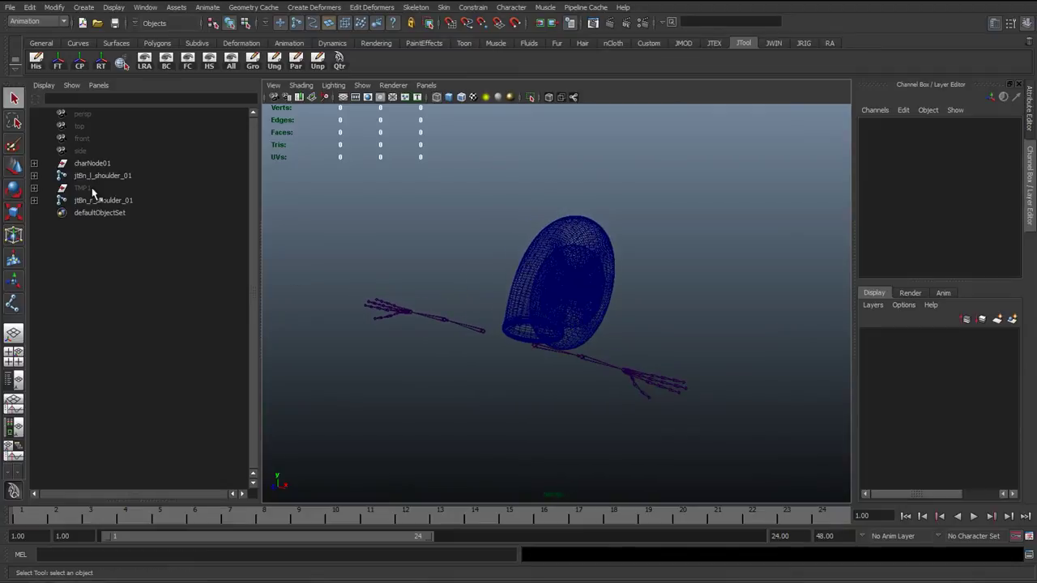
{"action": "left_click", "coordinate": [34, 164]}
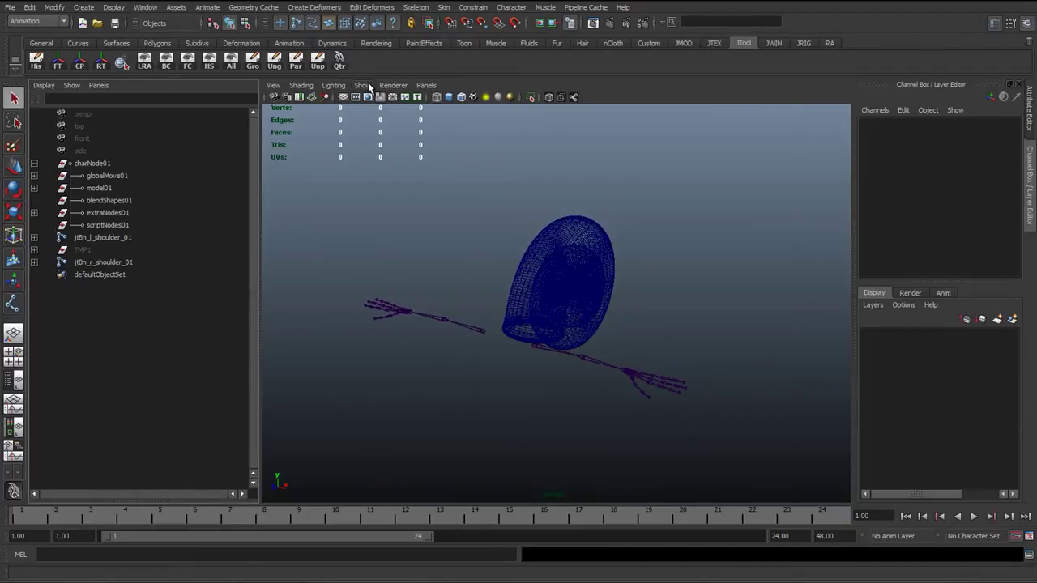
{"action": "left_click", "coordinate": [362, 85]}
{"action": "left_click", "coordinate": [375, 164]}
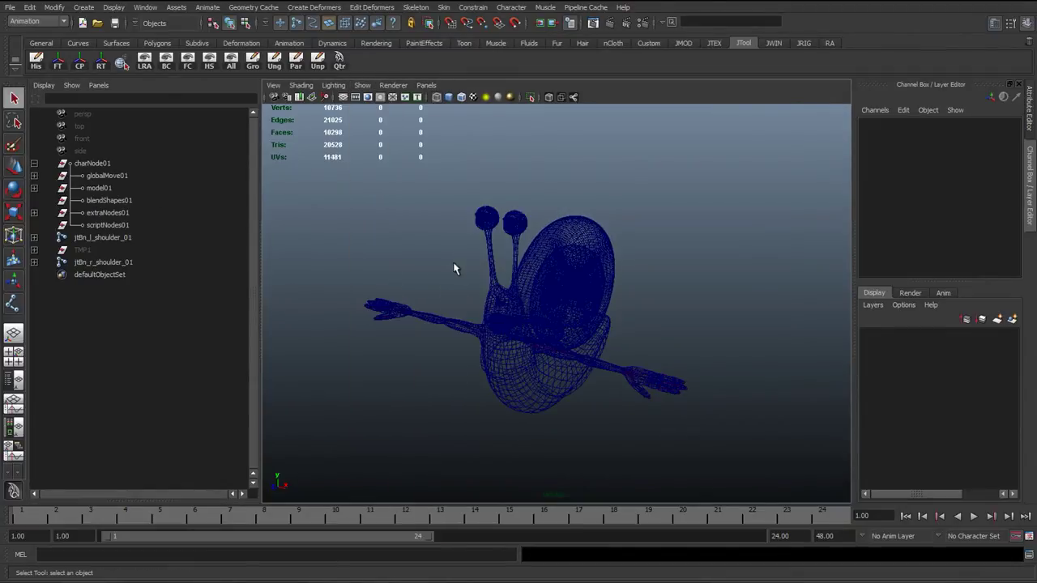
{"action": "left_click_drag", "start_coordinate": [453, 267], "coordinate": [466, 269], "text": "alt"}
{"action": "key", "text": "5"}
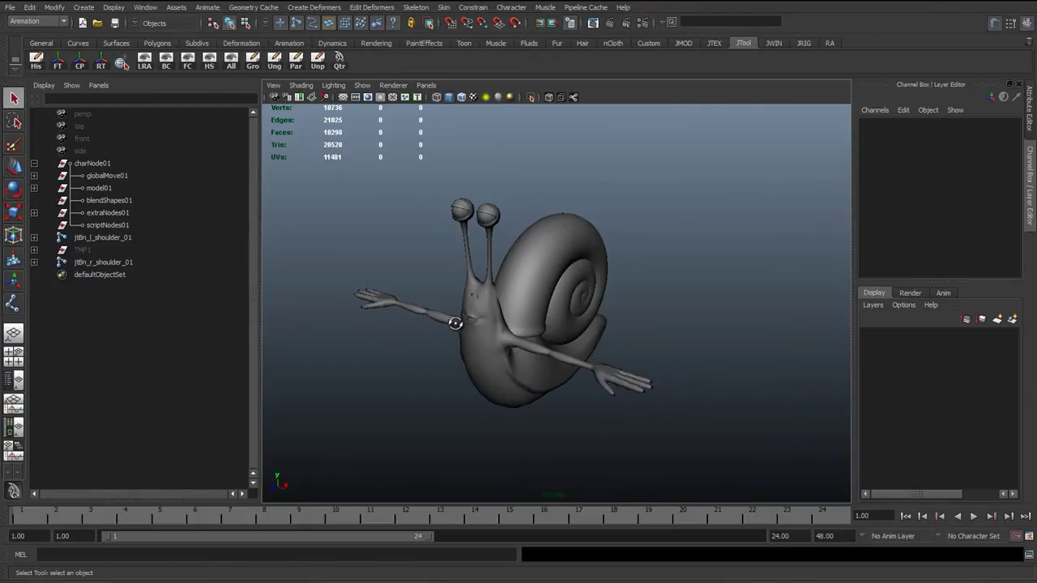
{"action": "left_click_drag", "start_coordinate": [439, 315], "coordinate": [476, 321], "text": "alt"}
{"action": "middle_click_drag", "start_coordinate": [477, 314], "coordinate": [505, 289], "text": "alt"}
Examine the snail's body, shell and arms in the shaded viewport from several angles and distances.
{"action": "left_click", "coordinate": [513, 296]}
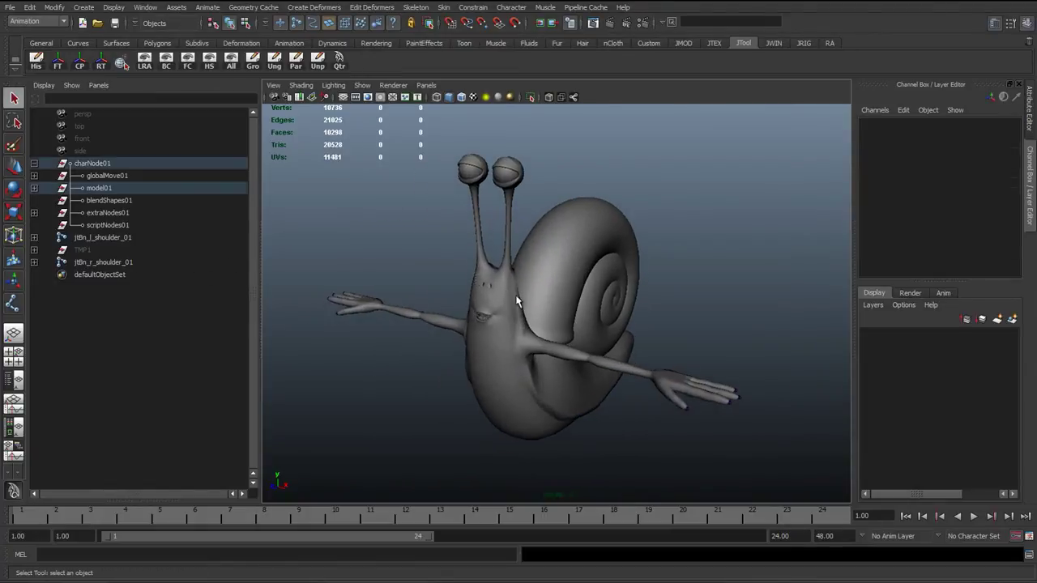
{"action": "left_click", "coordinate": [565, 287], "text": "shift"}
{"action": "left_click", "coordinate": [473, 286]}
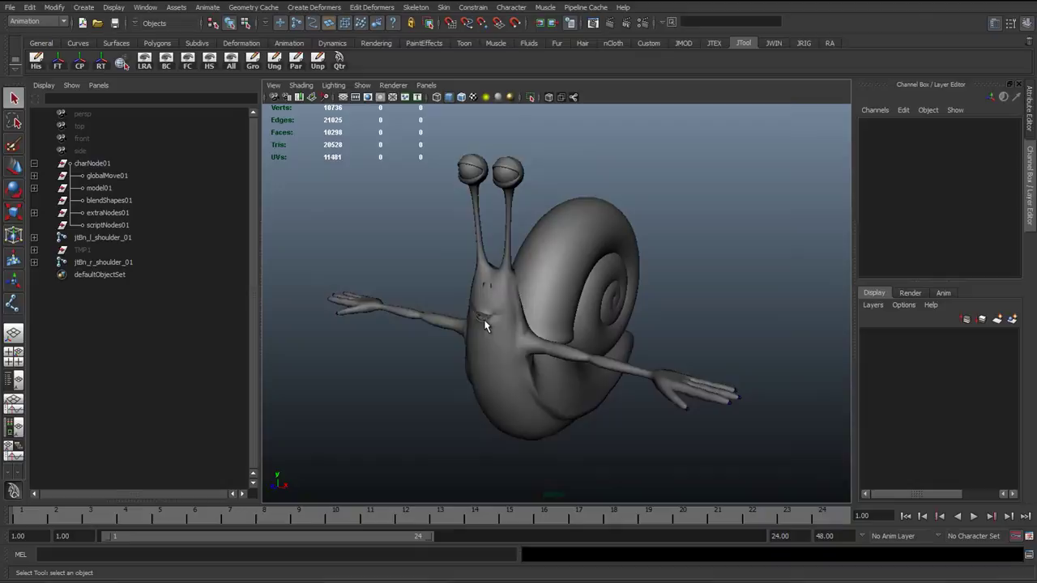
{"action": "left_click", "coordinate": [486, 321]}
{"action": "left_click", "coordinate": [455, 323]}
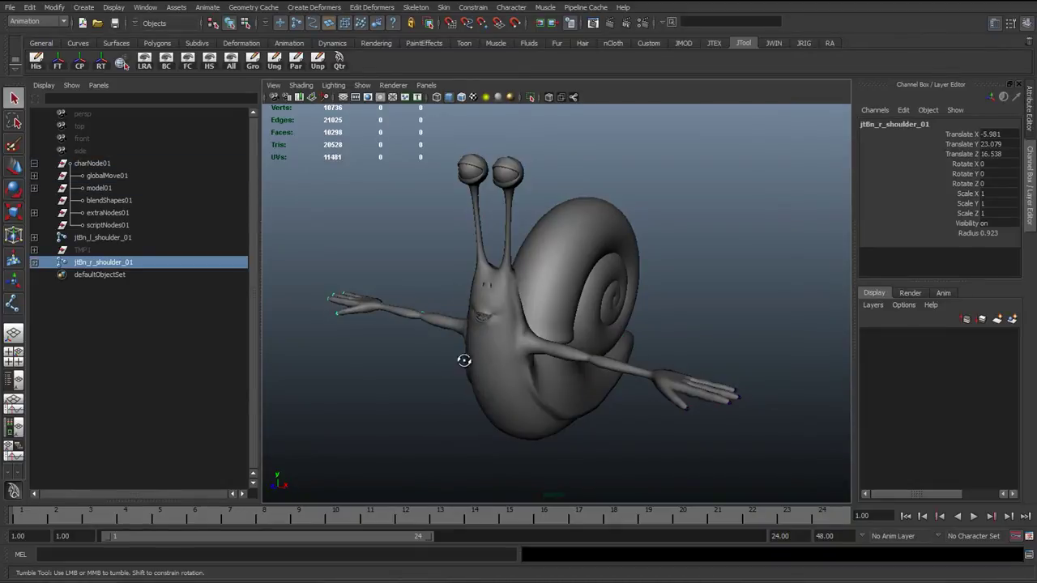
{"action": "left_click_drag", "start_coordinate": [463, 359], "coordinate": [452, 289], "text": "alt"}
{"action": "left_click", "coordinate": [511, 341]}
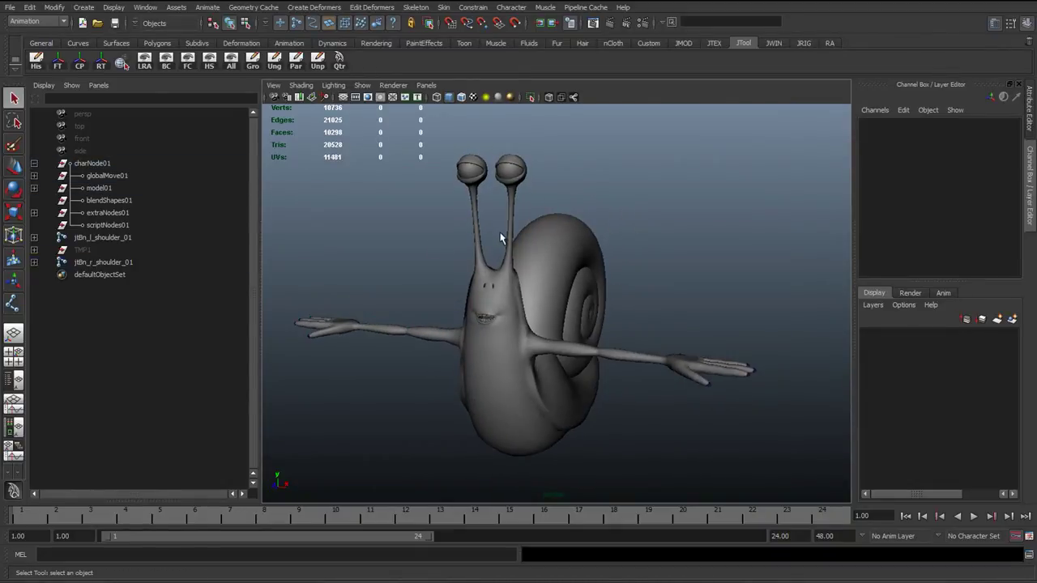
{"action": "right_click_drag", "start_coordinate": [516, 372], "coordinate": [530, 345], "text": "alt"}
{"action": "middle_click_drag", "start_coordinate": [529, 345], "coordinate": [503, 323], "text": "alt"}
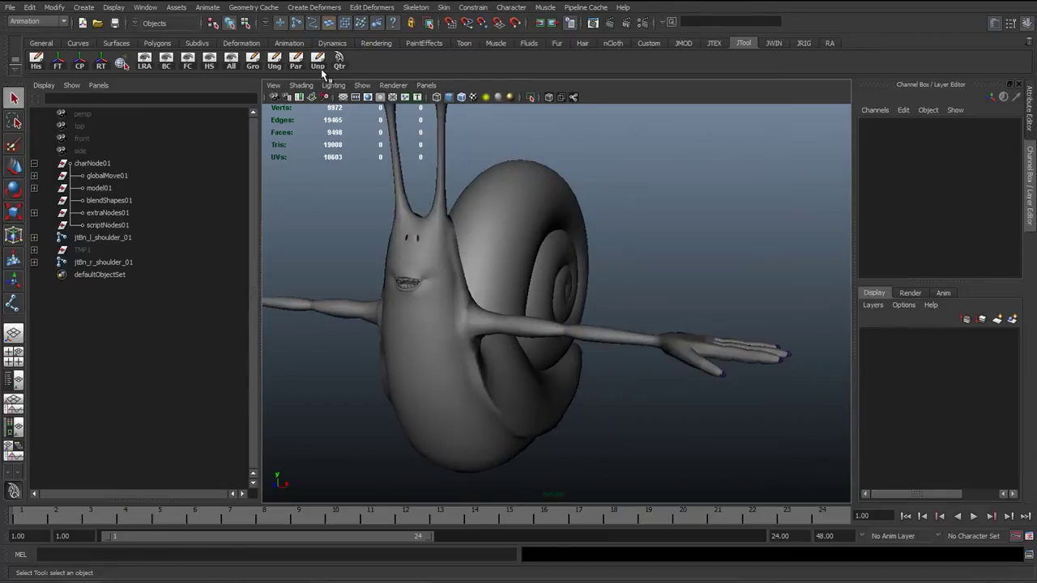
{"action": "left_click", "coordinate": [360, 86]}
{"action": "left_click", "coordinate": [389, 139]}
{"action": "left_click", "coordinate": [366, 85]}
{"action": "left_click", "coordinate": [250, 214]}
{"action": "left_click_drag", "start_coordinate": [327, 277], "coordinate": [297, 273], "text": "alt"}
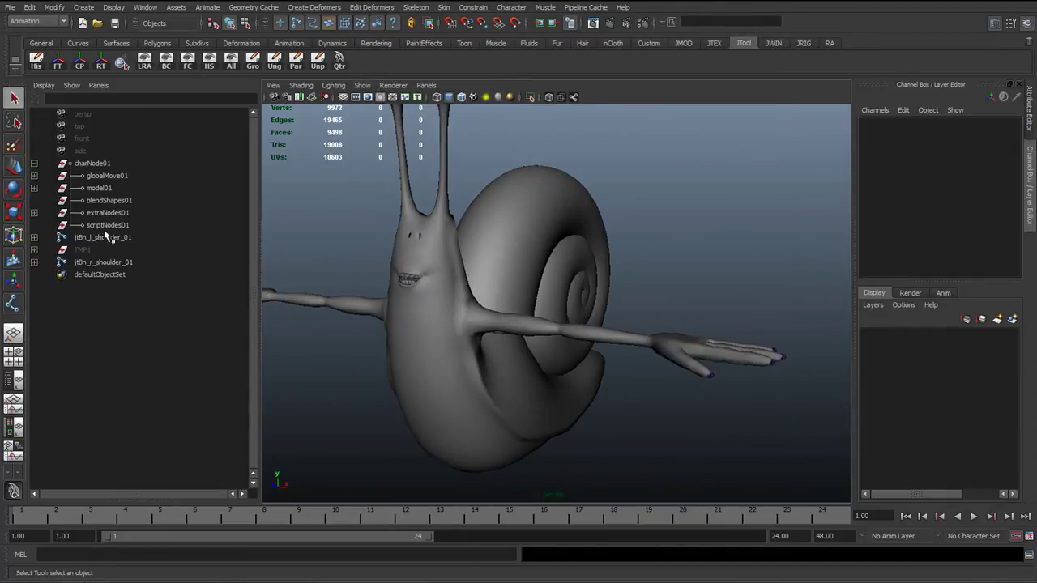
Select the full hierarchy of model01 and review its child meshes in the outliner.
{"action": "left_click", "coordinate": [93, 190]}
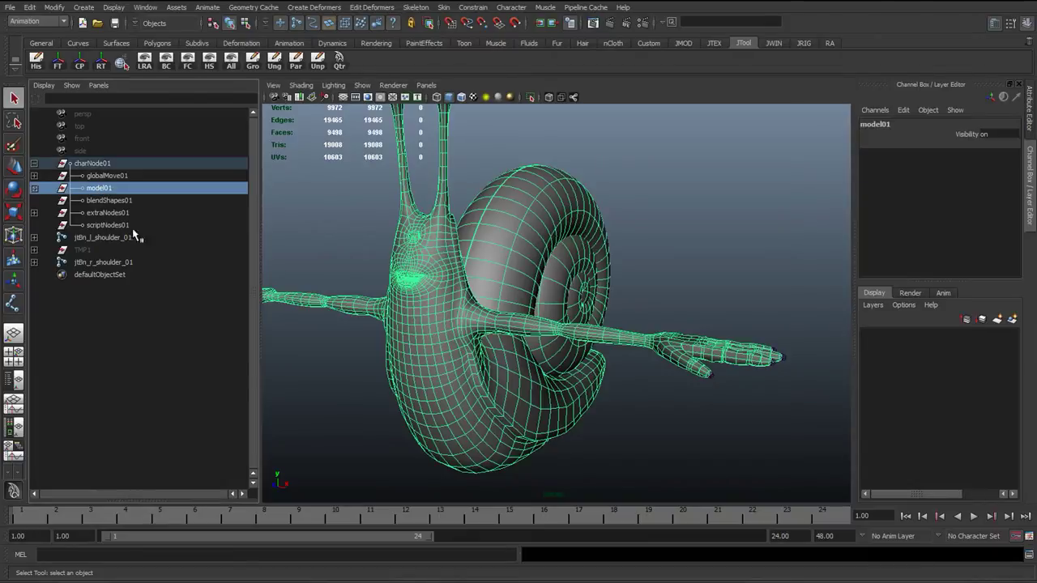
{"action": "right_click", "coordinate": [318, 220]}
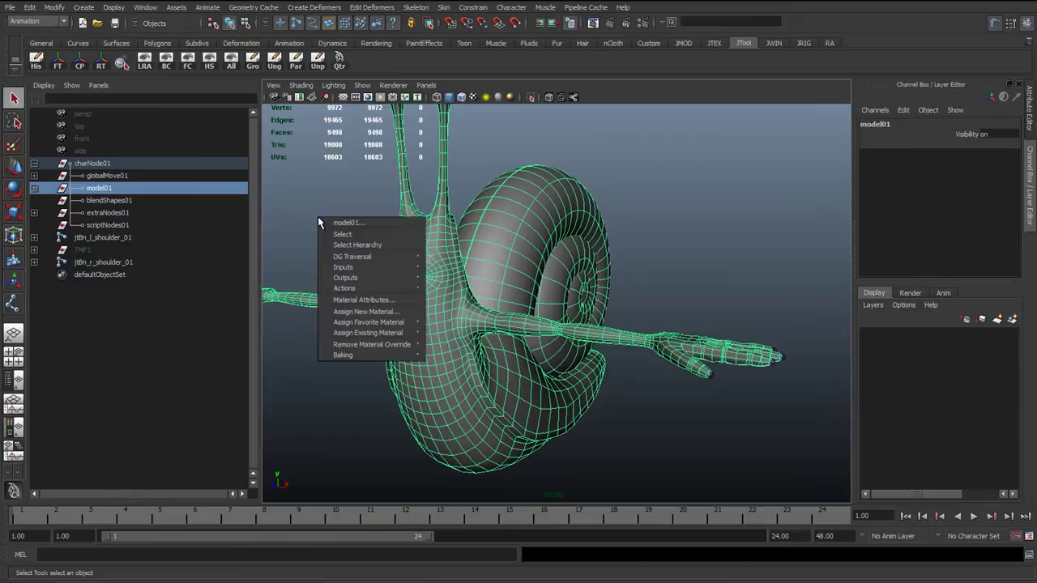
{"action": "left_click", "coordinate": [343, 245]}
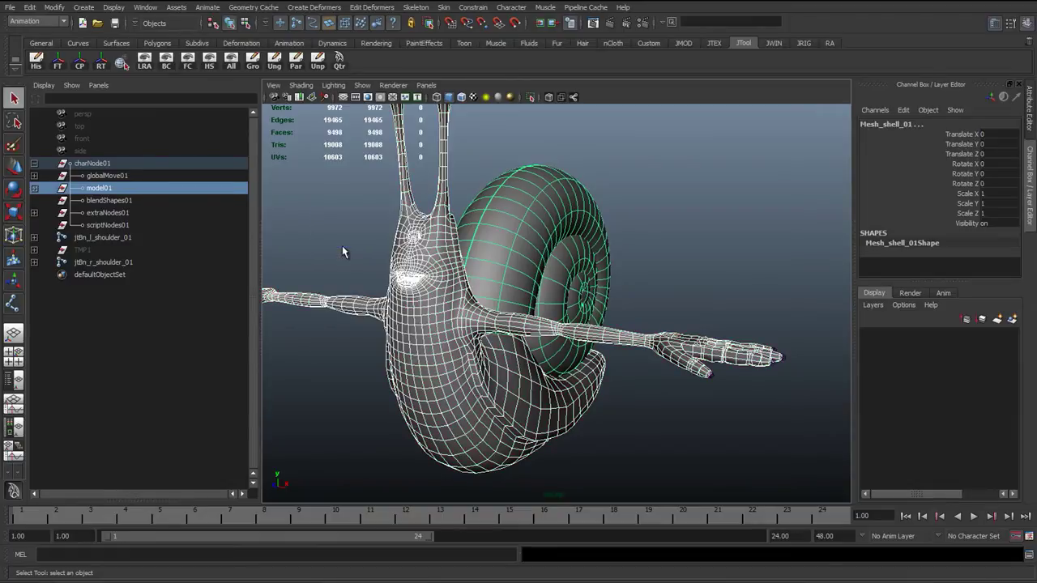
{"action": "left_click_drag", "start_coordinate": [472, 391], "coordinate": [473, 387], "text": "alt"}
{"action": "left_click_drag", "start_coordinate": [442, 259], "coordinate": [503, 309], "text": "alt"}
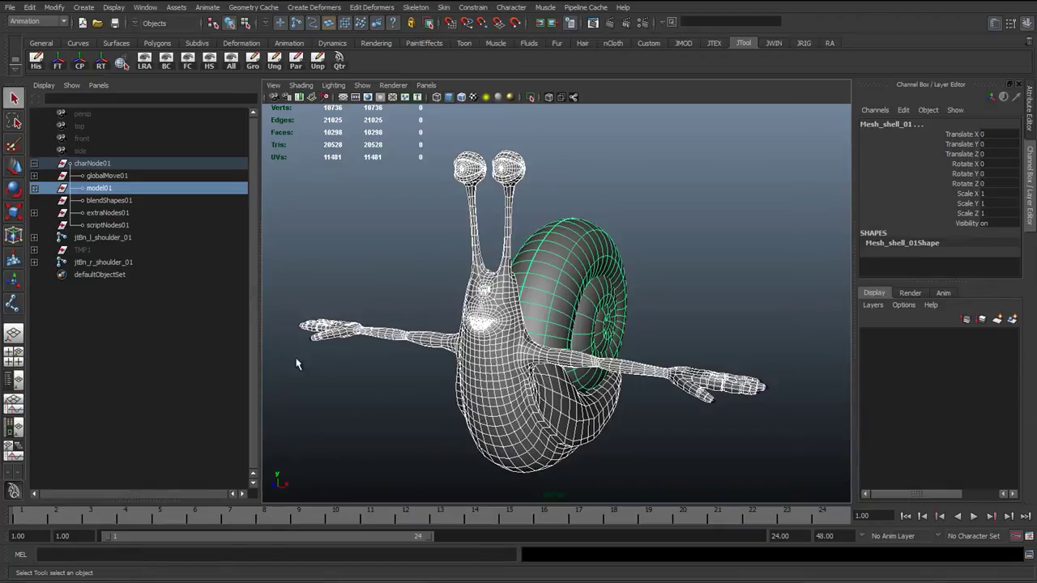
{"action": "left_click", "coordinate": [35, 188]}
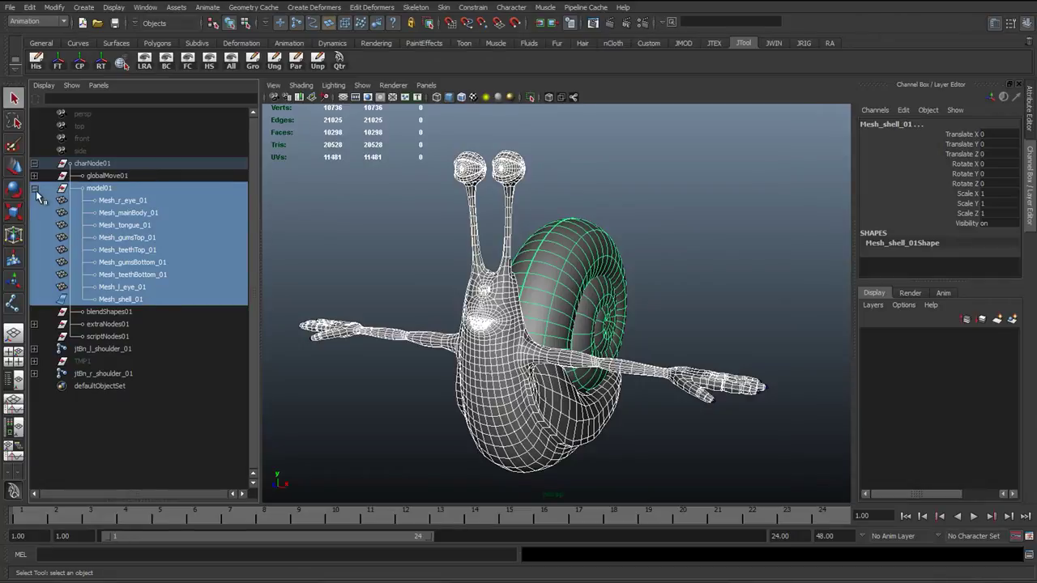
{"action": "left_click", "coordinate": [35, 188]}
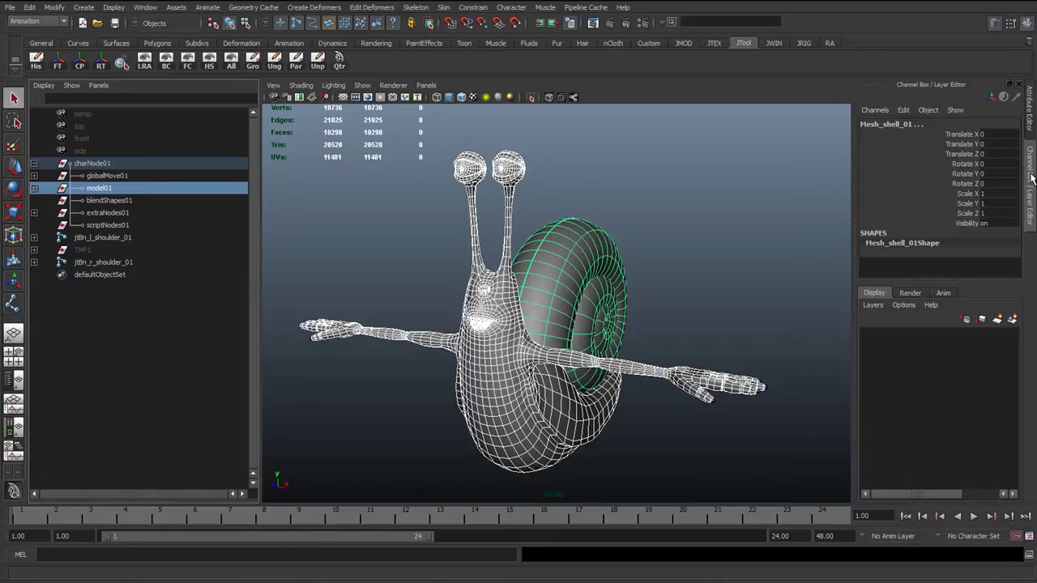
Create a display layer from the selected snail meshes, name it Mesh, and give it a black color.
{"action": "key", "text": "ctrl+a"}
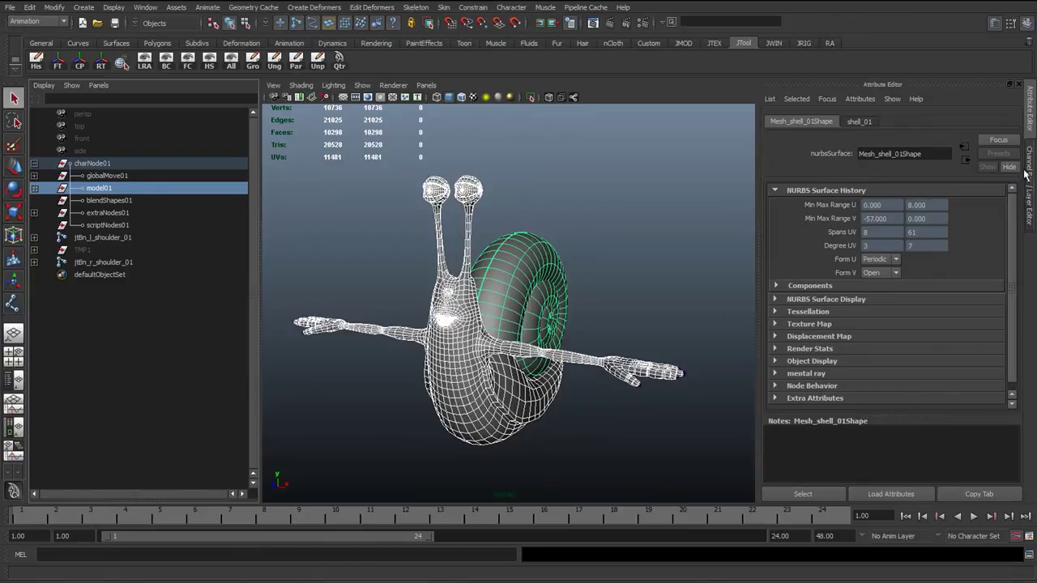
{"action": "left_click", "coordinate": [1029, 186]}
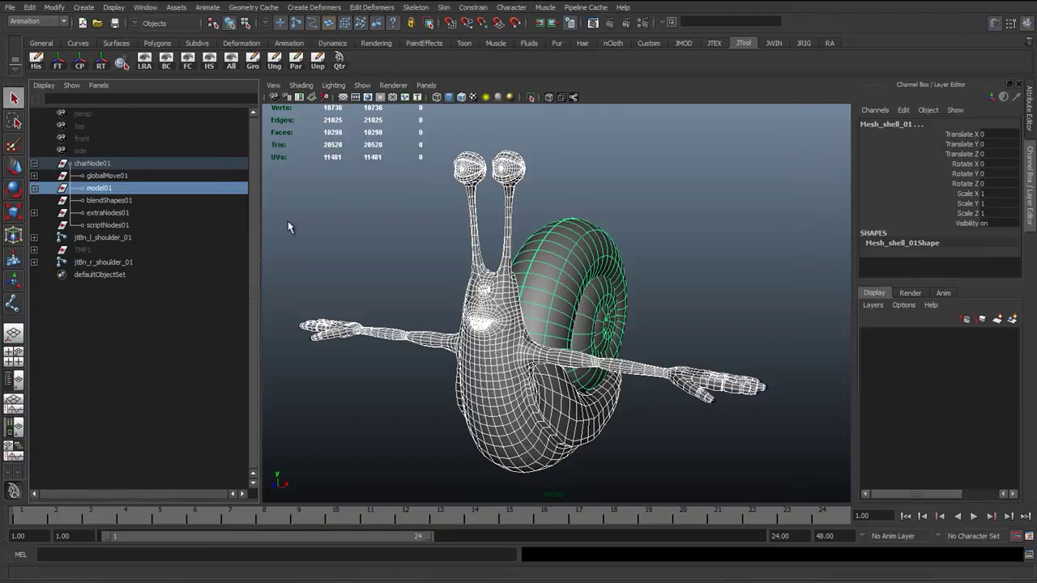
{"action": "left_click", "coordinate": [1012, 319]}
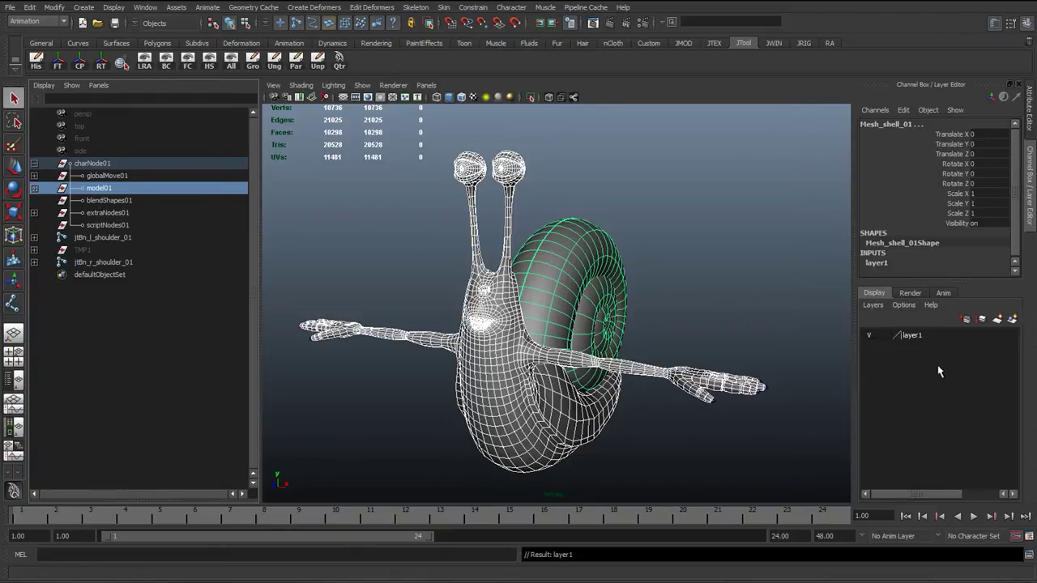
{"action": "double_click", "coordinate": [906, 336]}
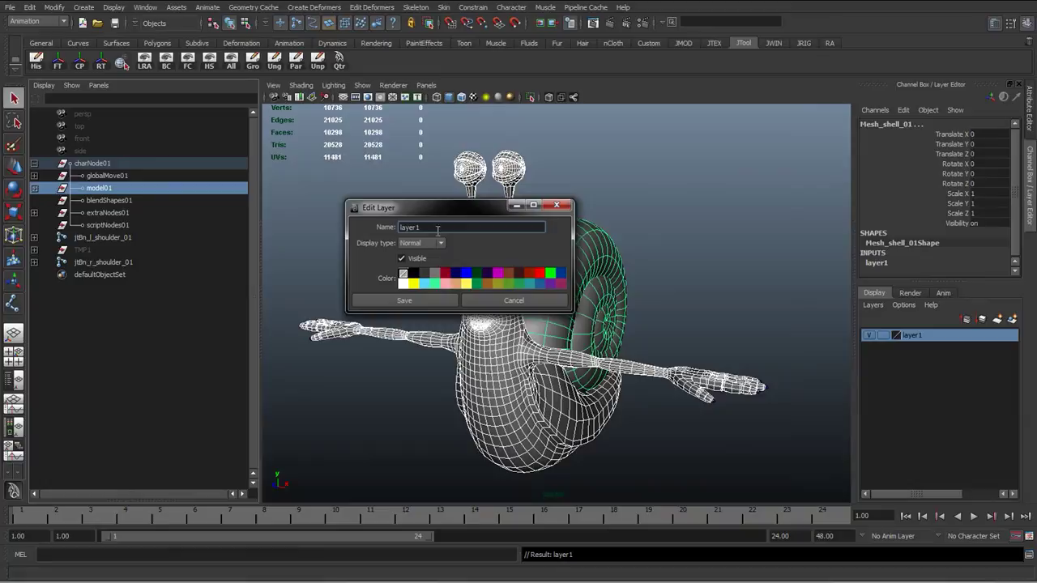
{"action": "type", "text": "Mesh"}
{"action": "left_click", "coordinate": [421, 305]}
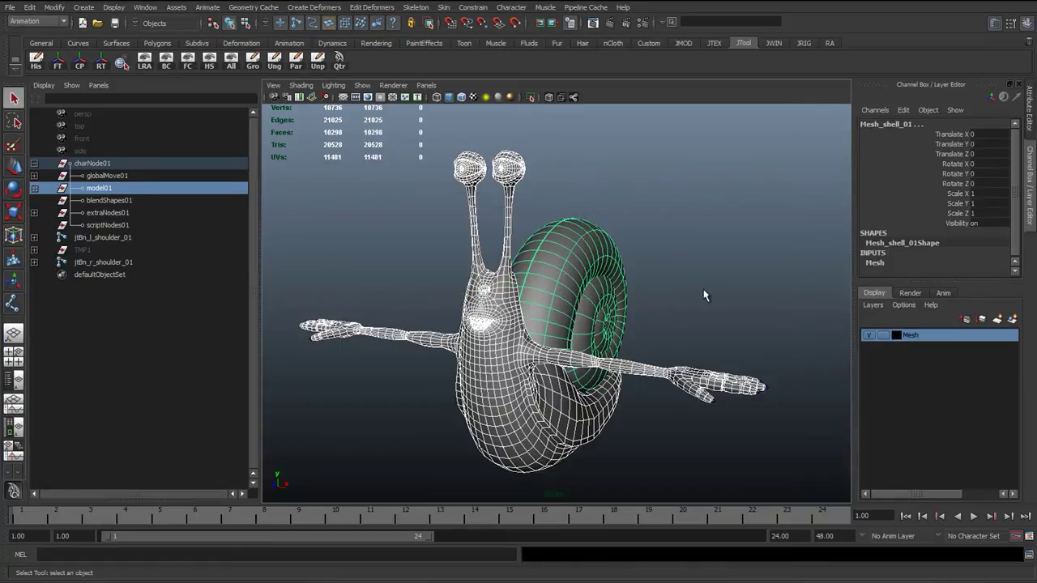
Deselect the meshes and display wireframe on top of the smooth-shaded snail.
{"action": "key", "text": "5"}
{"action": "left_click", "coordinate": [309, 117]}
{"action": "left_click", "coordinate": [299, 87]}
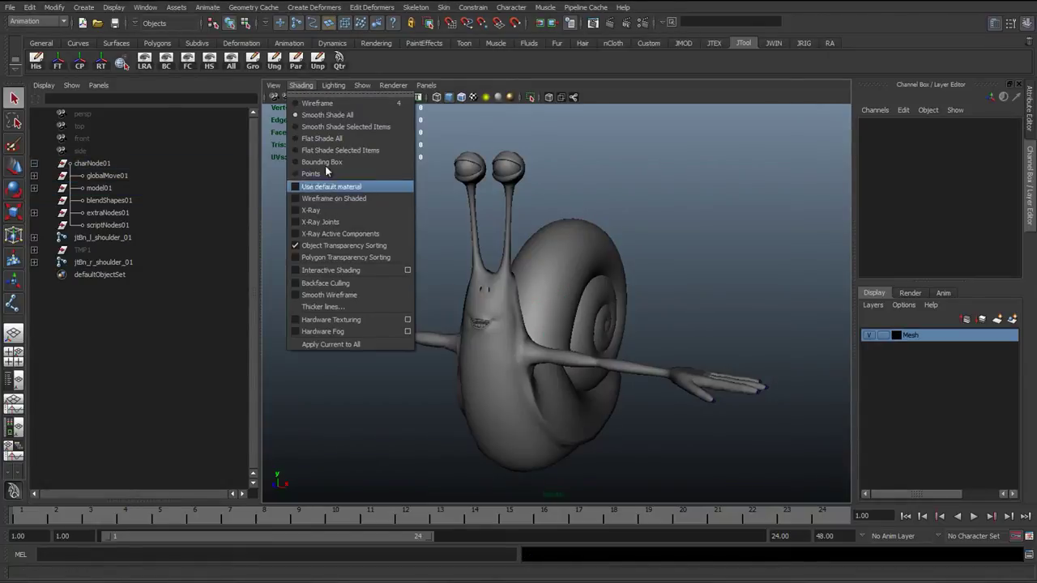
{"action": "left_click", "coordinate": [332, 198]}
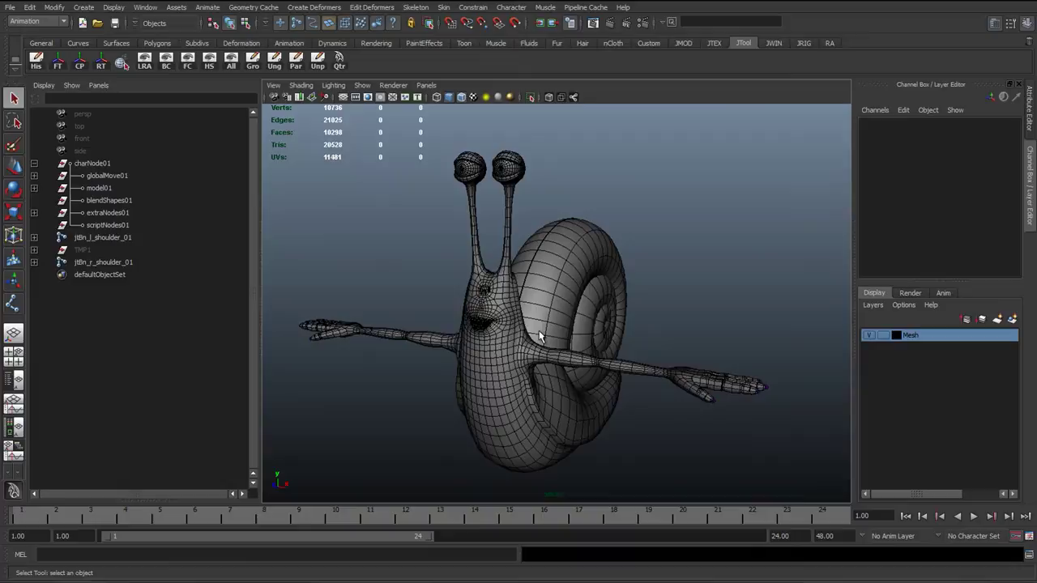
{"action": "mouse_move", "coordinate": [542, 339]}
{"action": "left_mouse_down", "text": "alt"}
{"action": "mouse_move", "coordinate": [426, 321]}
{"action": "mouse_move", "coordinate": [561, 323]}
{"action": "mouse_move", "coordinate": [437, 308]}
{"action": "left_mouse_up", "text": "alt"}
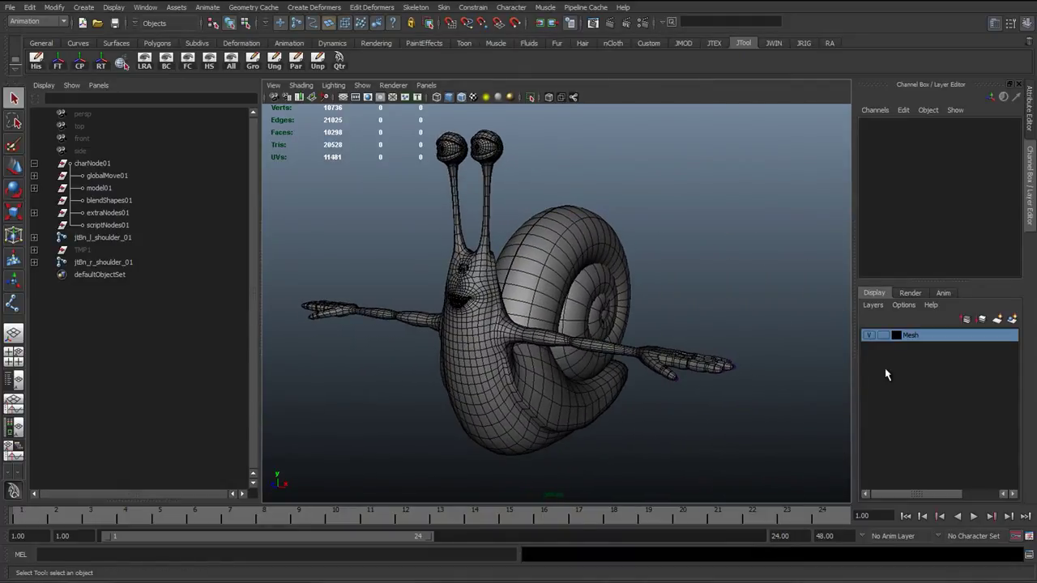
{"action": "middle_click_drag", "start_coordinate": [597, 295], "coordinate": [596, 319], "text": "alt"}
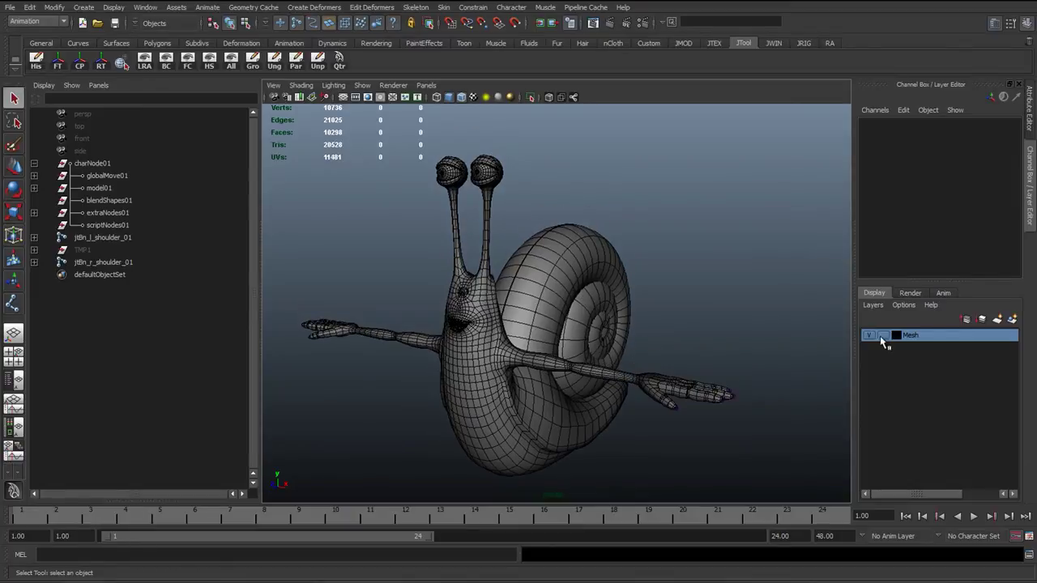
Toggle the Mesh layer's visibility off and on to check that it controls the whole snail.
{"action": "left_click", "coordinate": [869, 336]}
{"action": "left_click", "coordinate": [868, 336]}
{"action": "left_click", "coordinate": [869, 337]}
{"action": "left_click", "coordinate": [870, 337]}
{"action": "left_click", "coordinate": [871, 338]}
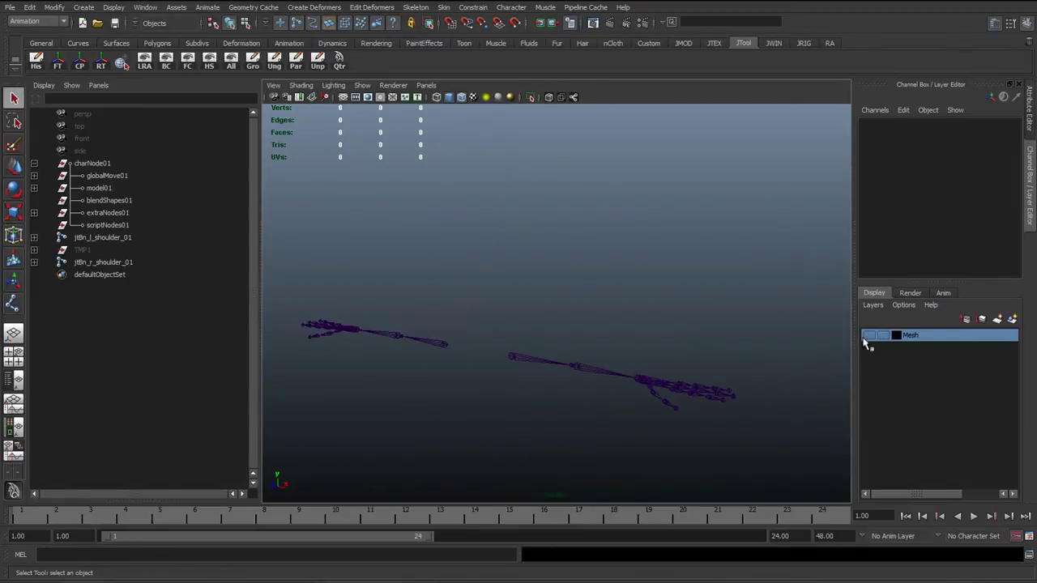
{"action": "left_click", "coordinate": [870, 337]}
{"action": "left_click", "coordinate": [870, 336]}
{"action": "left_click", "coordinate": [870, 336]}
Cycle the Mesh layer through its display types to template and inspect the arm joints through the wireframe.
{"action": "left_click", "coordinate": [883, 335]}
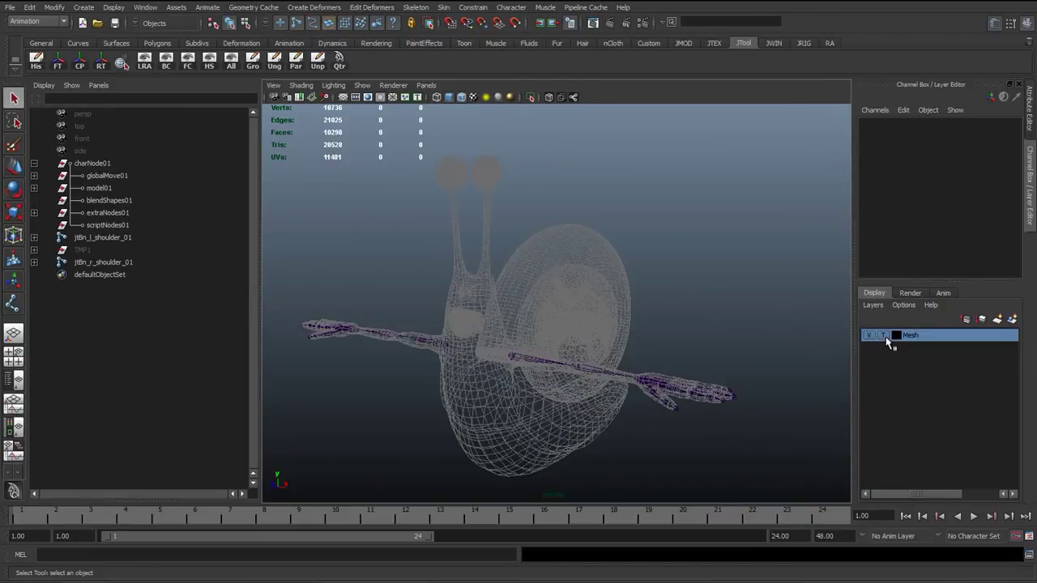
{"action": "left_click", "coordinate": [883, 335]}
{"action": "left_click", "coordinate": [883, 337]}
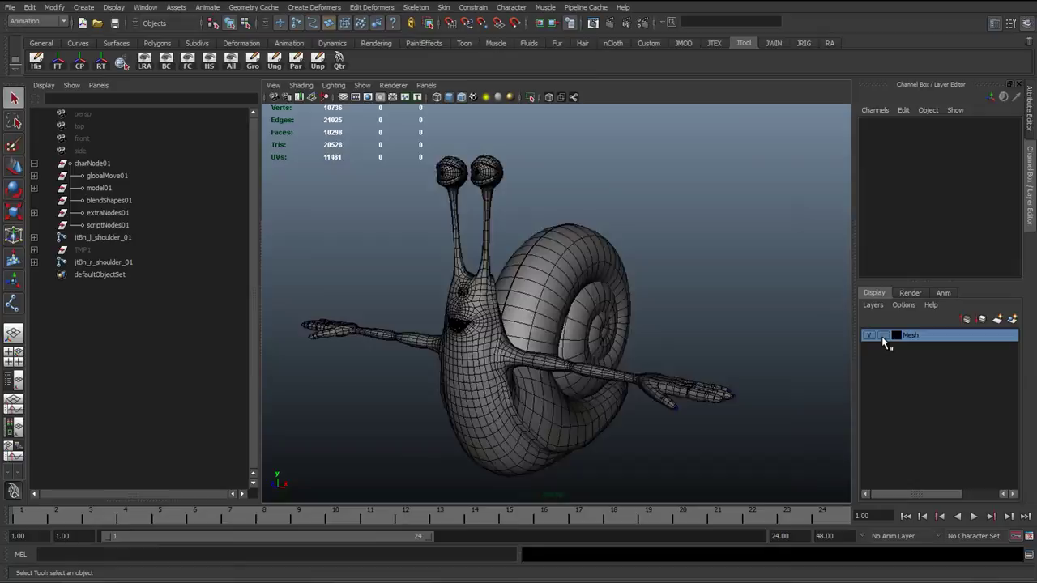
{"action": "left_click", "coordinate": [882, 337]}
{"action": "left_click_drag", "start_coordinate": [486, 373], "coordinate": [569, 350], "text": "alt"}
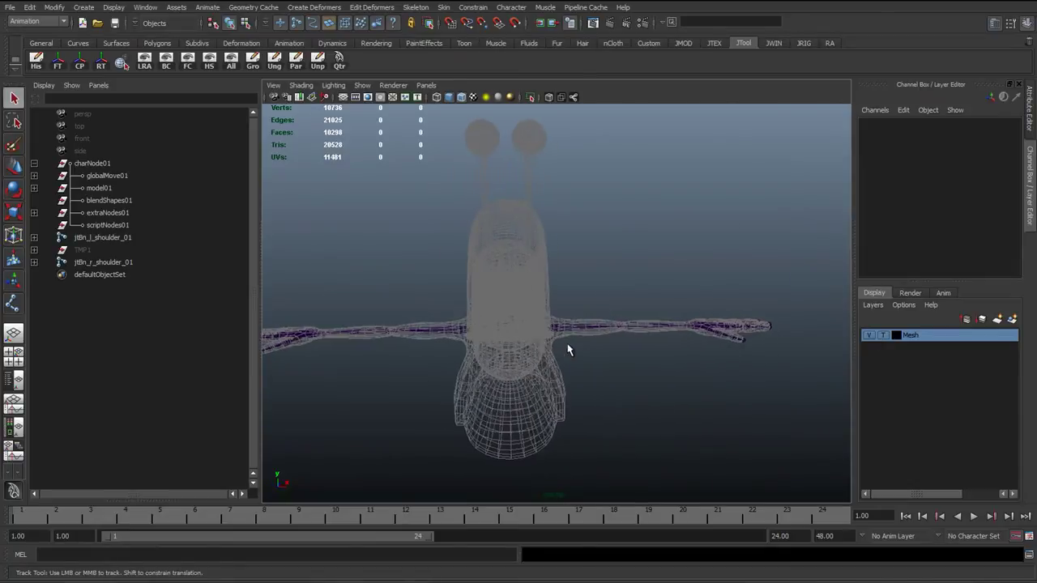
{"action": "middle_click_drag", "start_coordinate": [567, 349], "coordinate": [567, 353], "text": "alt"}
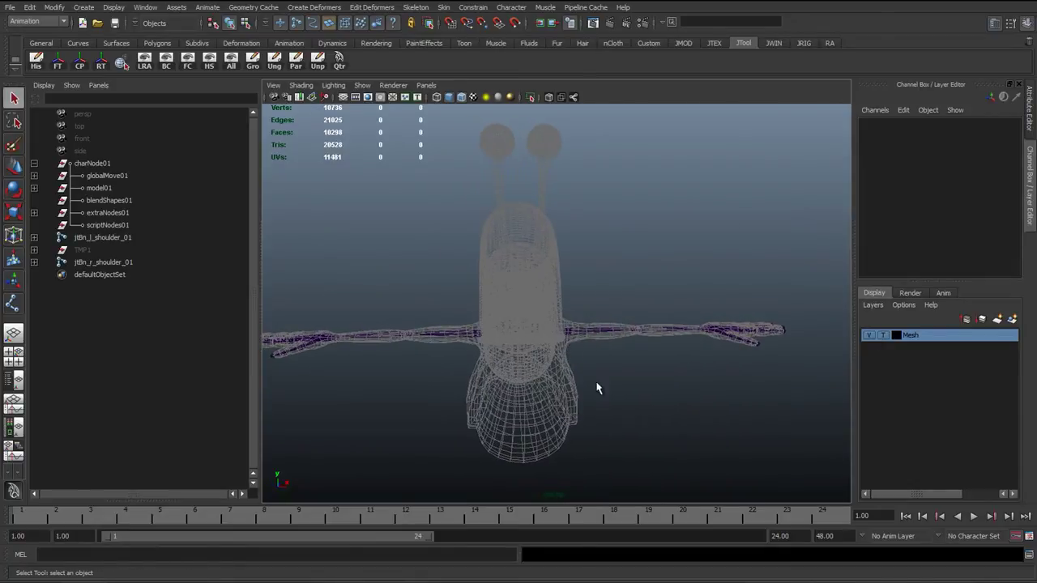
{"action": "left_click_drag", "start_coordinate": [589, 378], "coordinate": [514, 412], "text": "alt"}
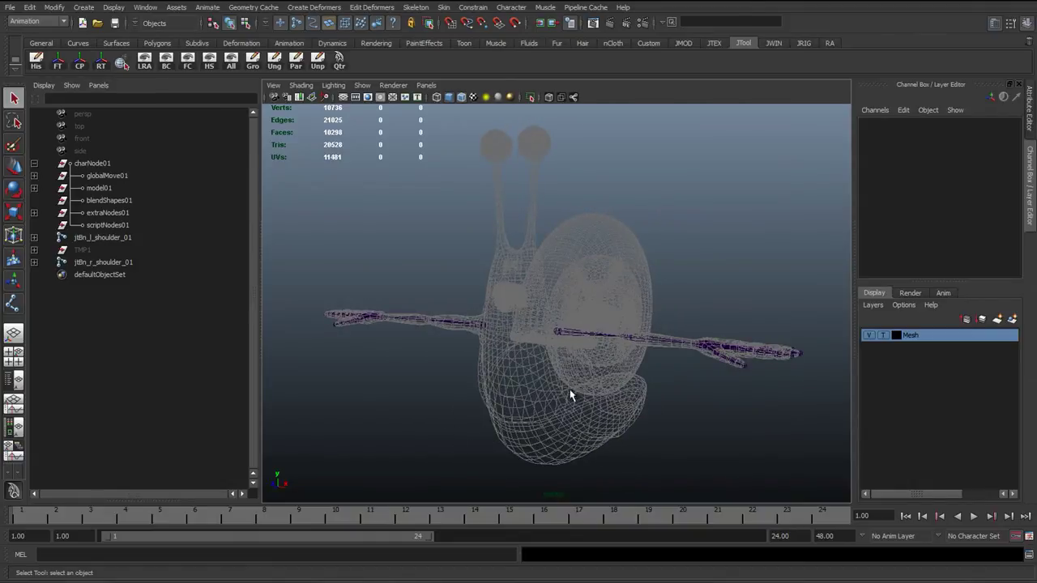
{"action": "left_click_drag", "start_coordinate": [569, 394], "coordinate": [484, 330], "text": "alt"}
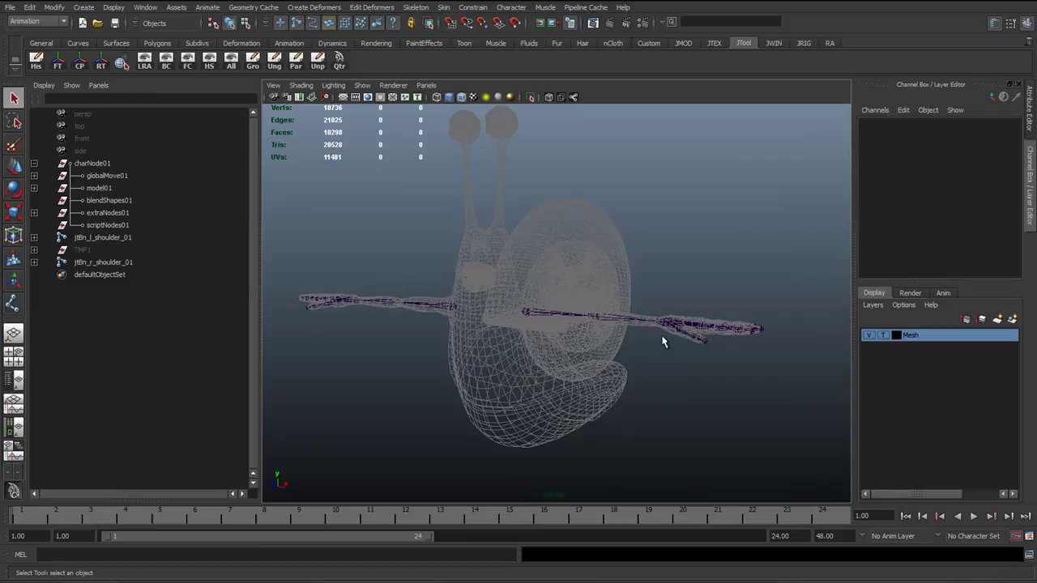
Set the Mesh layer's display type to reference and inspect the shaded snail from the front.
{"action": "left_click", "coordinate": [883, 335]}
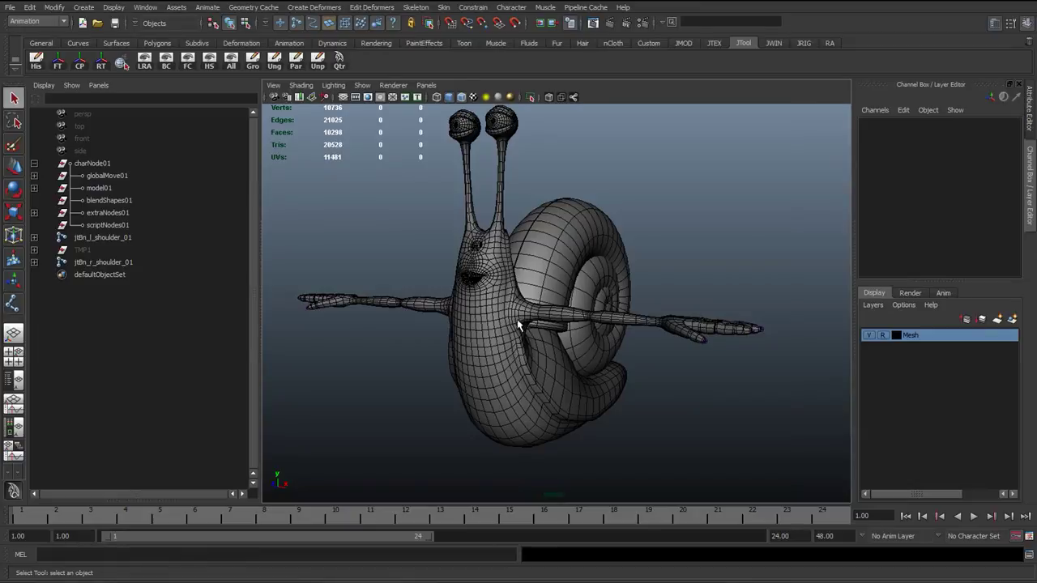
{"action": "left_click_drag", "start_coordinate": [564, 395], "coordinate": [522, 373], "text": "alt"}
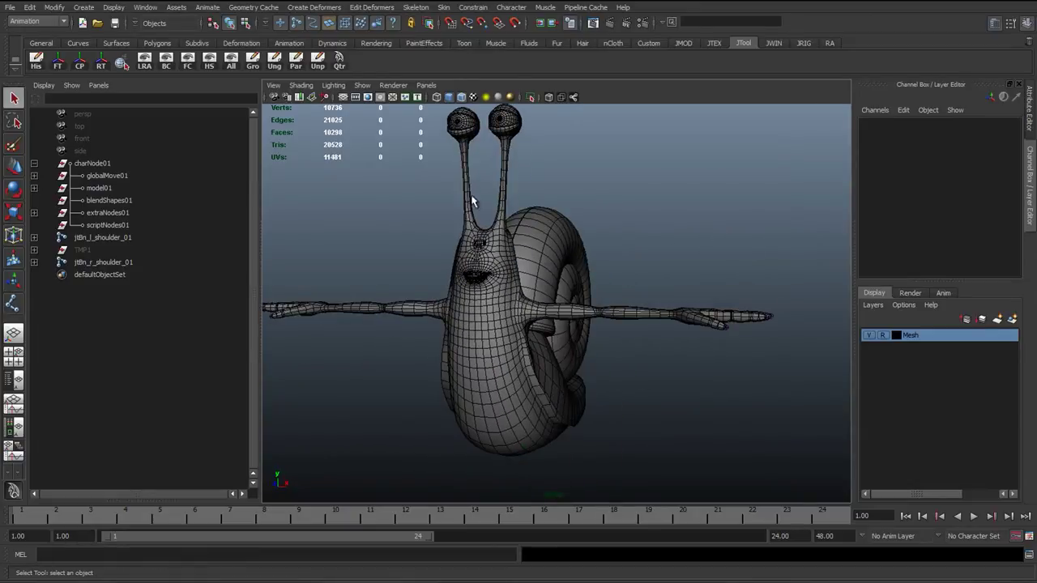
{"action": "left_click_drag", "start_coordinate": [614, 372], "coordinate": [601, 390], "text": "alt"}
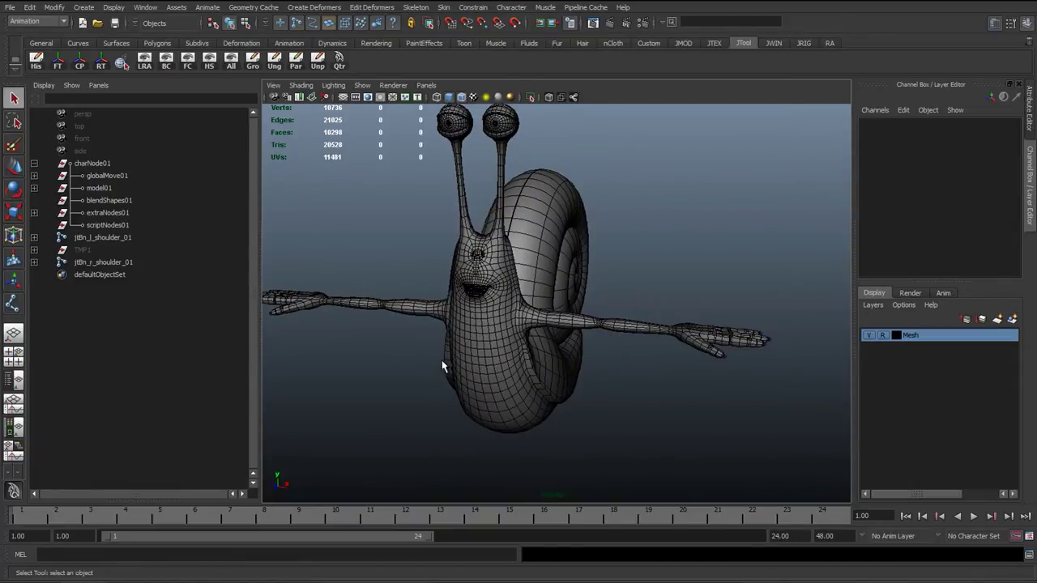
Switch the Mesh layer's visibility repeatedly to compare the arm joints with the snail's arms.
{"action": "left_click", "coordinate": [868, 336]}
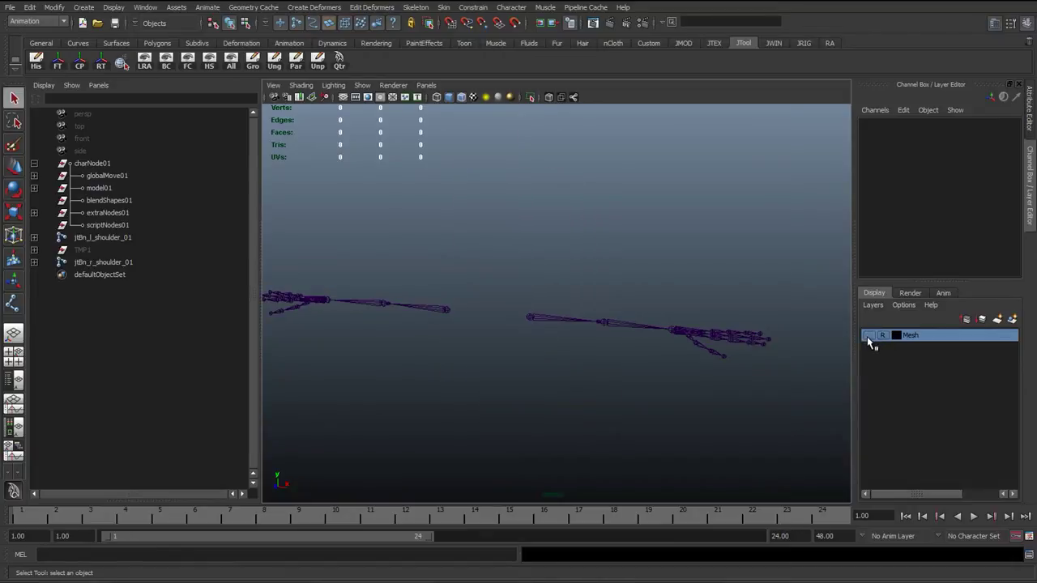
{"action": "left_click", "coordinate": [867, 335]}
{"action": "left_click", "coordinate": [867, 336]}
{"action": "left_click", "coordinate": [869, 335]}
{"action": "left_click", "coordinate": [868, 335]}
{"action": "left_click", "coordinate": [868, 335]}
{"action": "left_click", "coordinate": [869, 336]}
{"action": "left_click", "coordinate": [868, 335]}
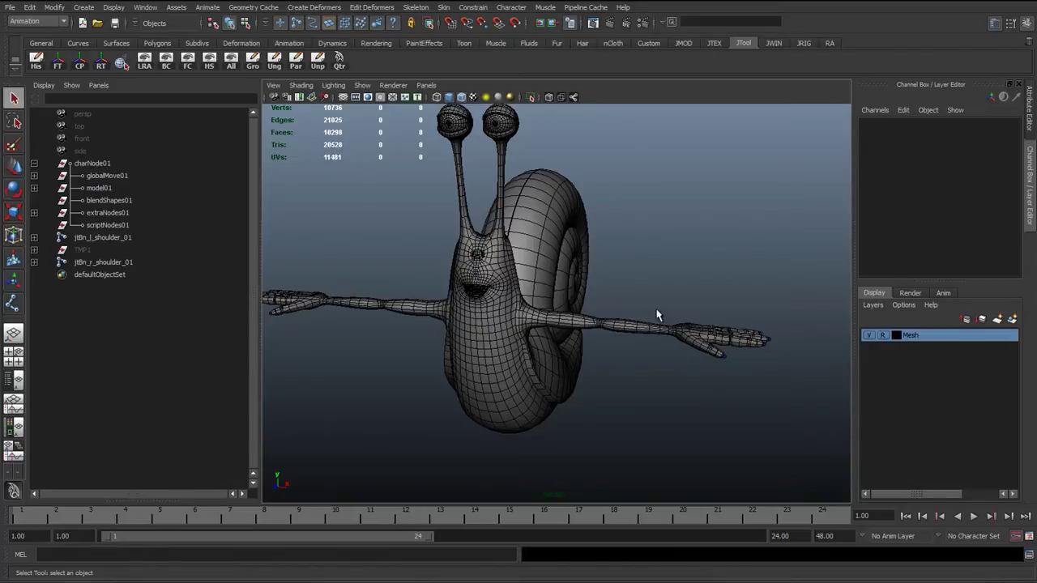
Hide the Mesh layer to isolate the arm joints and collapse the charNode01 hierarchy in the Outliner.
{"action": "left_click", "coordinate": [868, 335]}
{"action": "mouse_move", "coordinate": [474, 315]}
{"action": "middle_mouse_down", "text": "alt"}
{"action": "mouse_move", "coordinate": [495, 322]}
{"action": "mouse_move", "coordinate": [471, 301]}
{"action": "mouse_move", "coordinate": [429, 296]}
{"action": "middle_mouse_up", "text": "alt"}
{"action": "middle_click_drag", "start_coordinate": [505, 303], "coordinate": [411, 298], "text": "alt"}
{"action": "left_click_drag", "start_coordinate": [411, 299], "coordinate": [441, 316], "text": "alt"}
{"action": "mouse_move", "coordinate": [442, 316]}
{"action": "right_mouse_down", "text": "alt"}
{"action": "mouse_move", "coordinate": [467, 336]}
{"action": "mouse_move", "coordinate": [451, 334]}
{"action": "right_mouse_up", "text": "alt"}
{"action": "left_click_drag", "start_coordinate": [451, 334], "coordinate": [488, 339], "text": "alt"}
{"action": "right_click_drag", "start_coordinate": [489, 339], "coordinate": [488, 324], "text": "alt"}
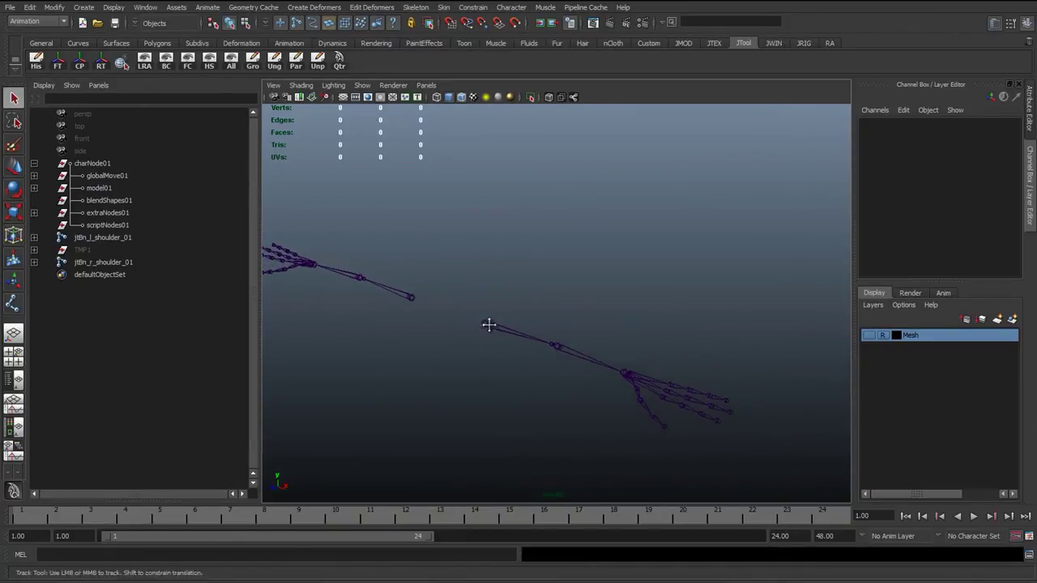
{"action": "middle_click_drag", "start_coordinate": [489, 324], "coordinate": [509, 315], "text": "alt"}
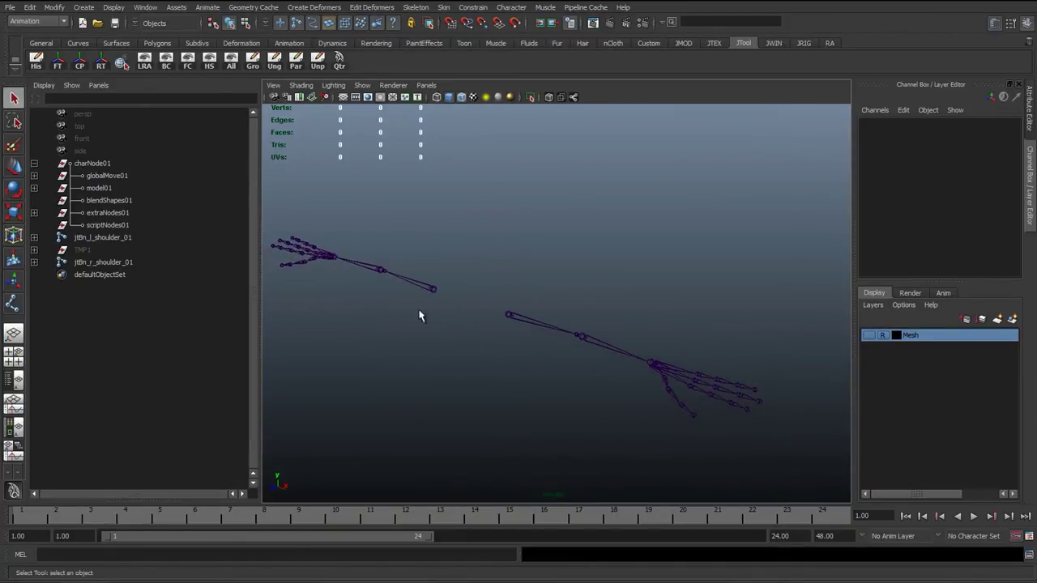
{"action": "left_click", "coordinate": [34, 163]}
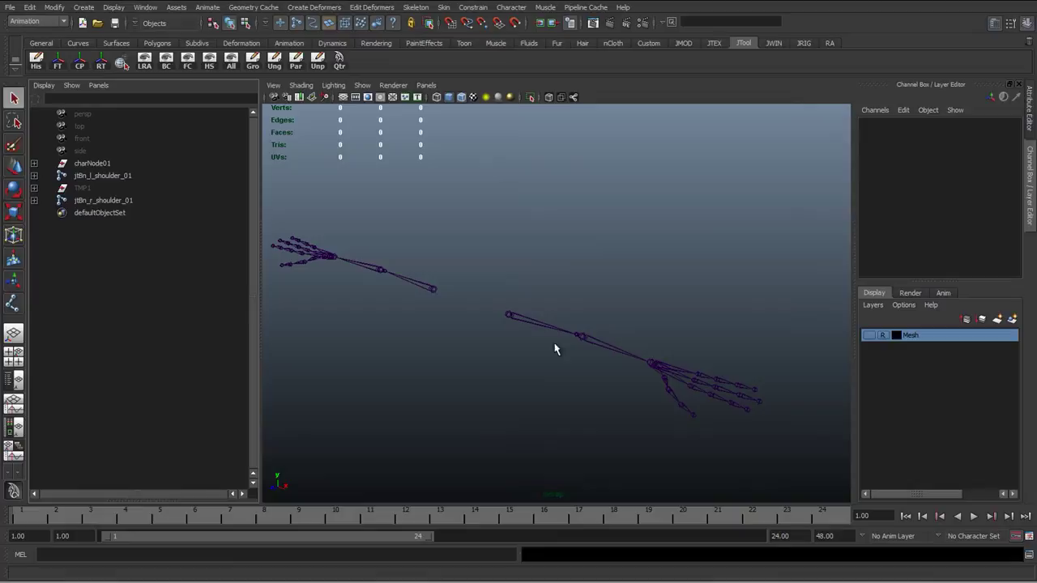
Select the left elbow joint jtBn_l_elbowB_01 and activate the Rotate tool.
{"action": "left_click_drag", "start_coordinate": [597, 343], "coordinate": [532, 341], "text": "alt"}
{"action": "left_click", "coordinate": [609, 347]}
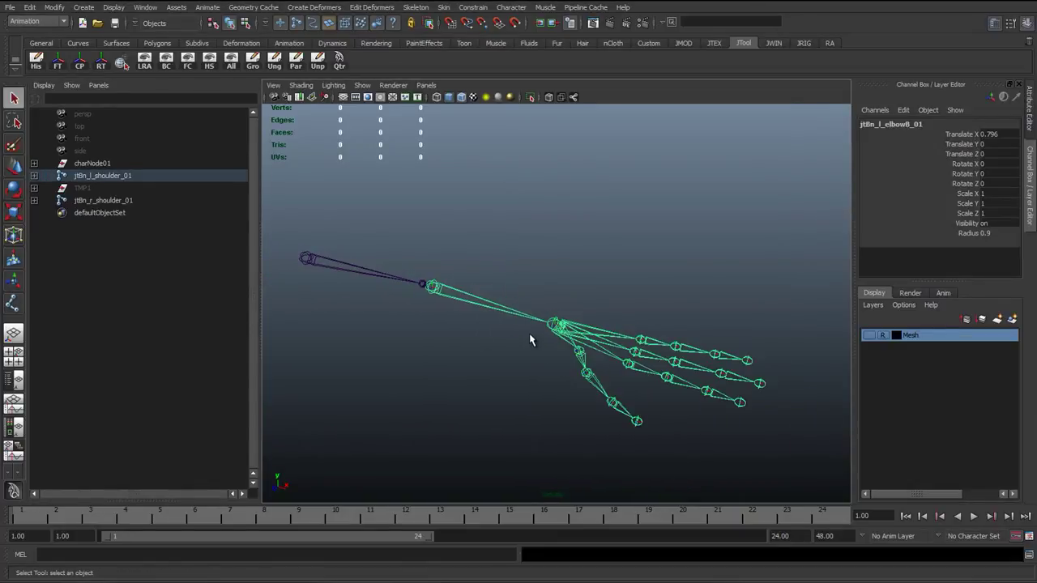
{"action": "key", "text": "e"}
{"action": "key", "text": "e"}
{"action": "left_click_drag", "start_coordinate": [626, 273], "coordinate": [420, 227]}
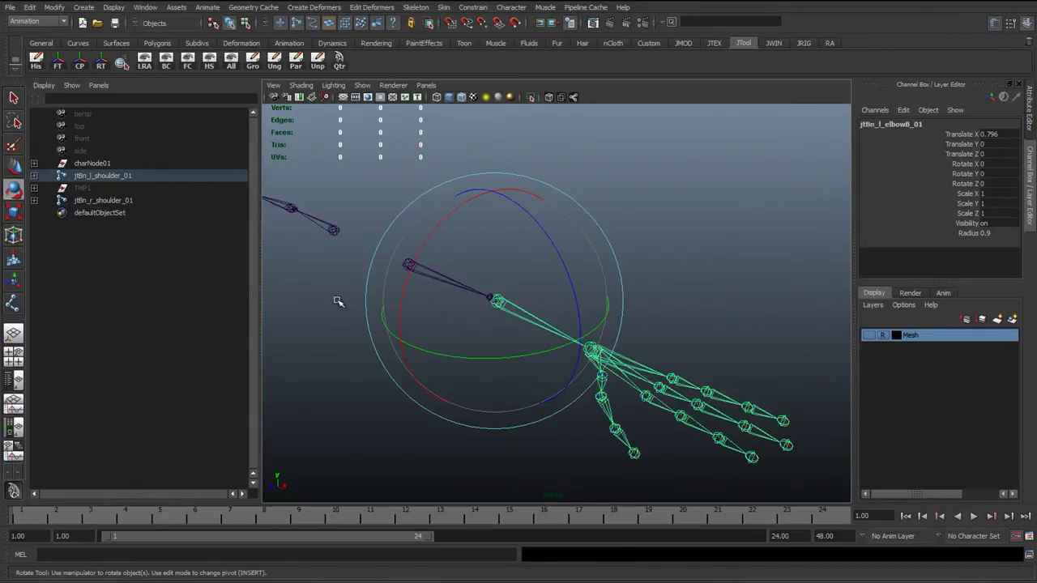
{"action": "left_click_drag", "start_coordinate": [468, 278], "coordinate": [654, 259], "text": "alt"}
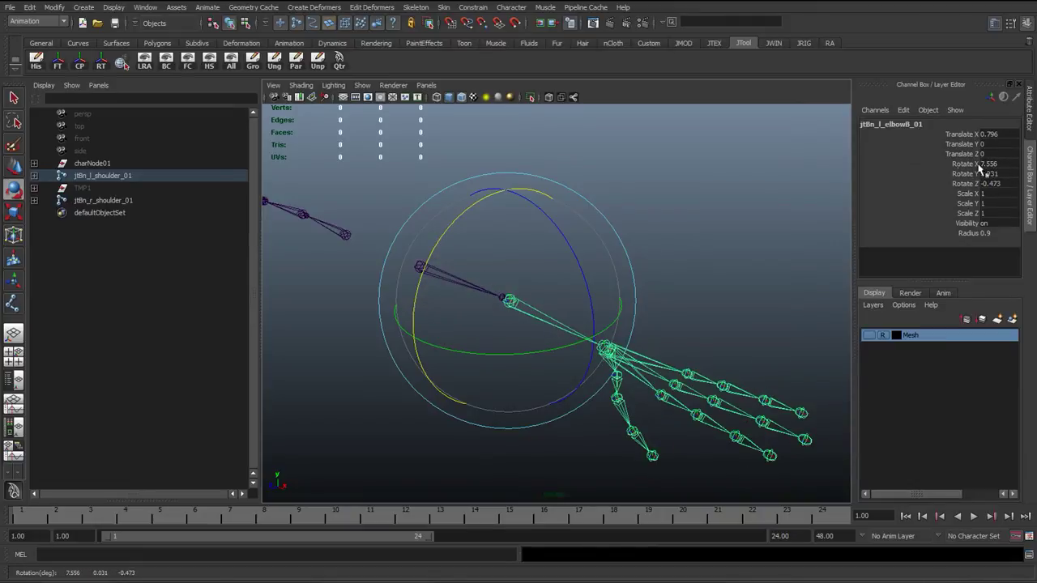
Try rotating the left elbow joint about the world X axis and undo the rotations.
{"action": "mouse_move", "coordinate": [476, 216]}
{"action": "left_mouse_down"}
{"action": "mouse_move", "coordinate": [444, 271]}
{"action": "mouse_move", "coordinate": [484, 199]}
{"action": "left_mouse_up"}
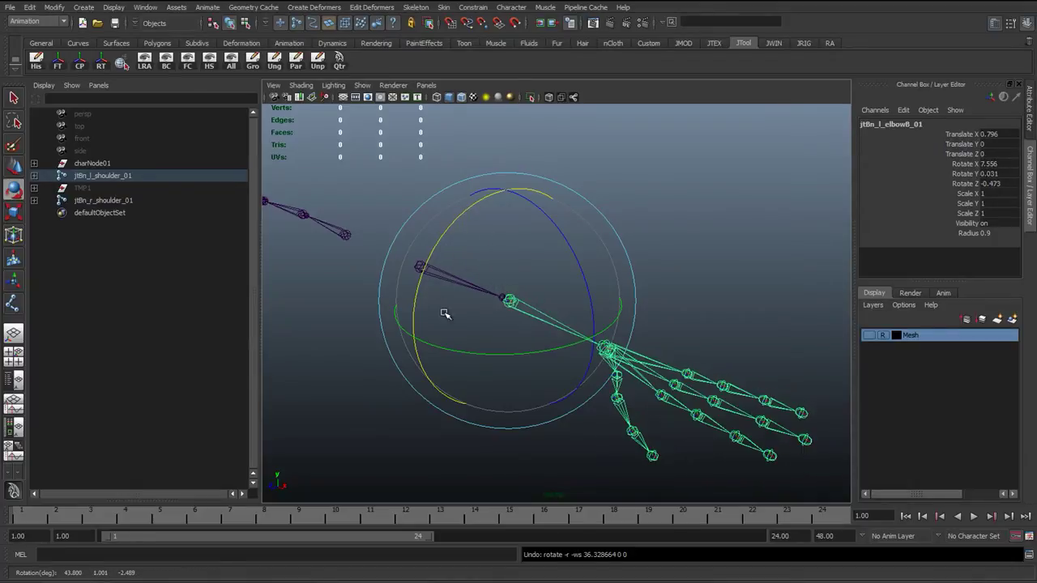
{"action": "key", "text": "ctrl+z"}
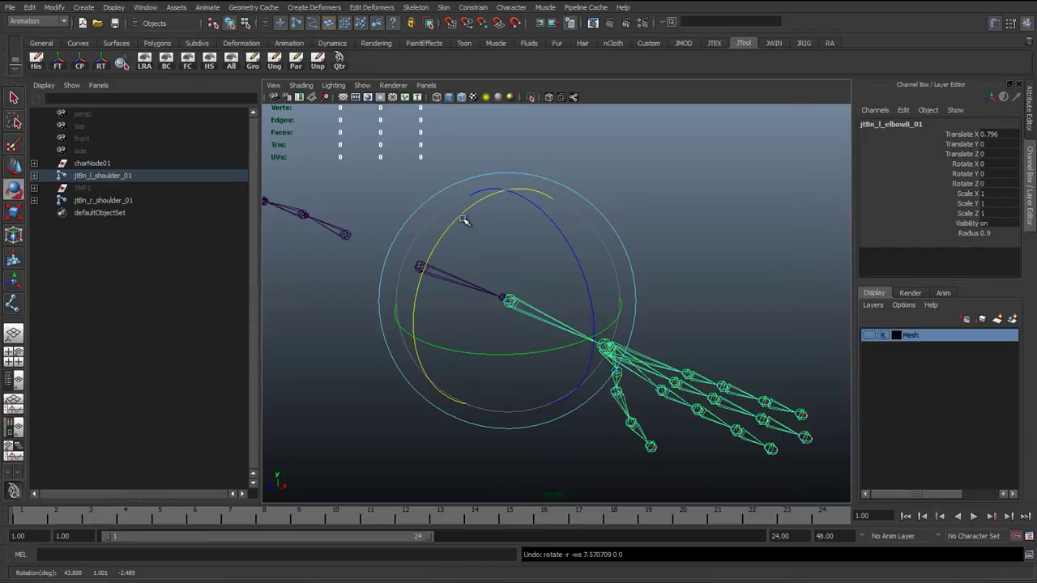
{"action": "left_click_drag", "start_coordinate": [464, 218], "coordinate": [413, 331]}
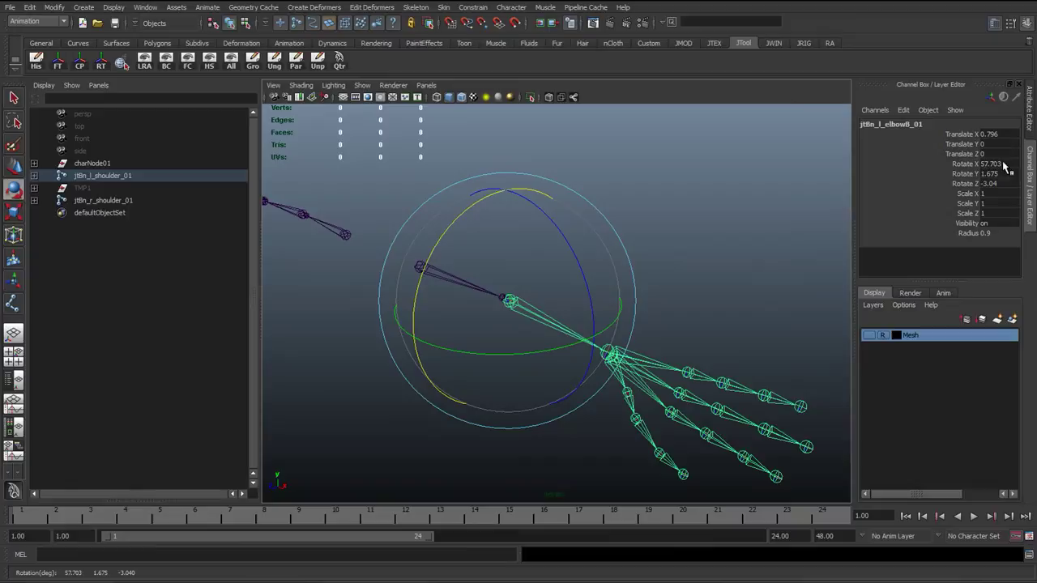
{"action": "key", "text": "ctrl+z"}
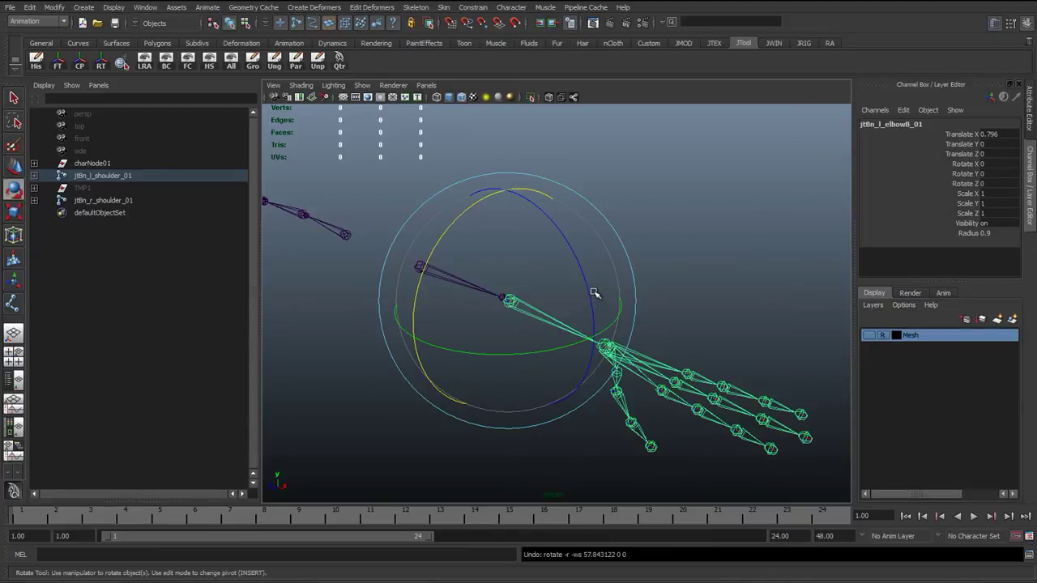
Switch to the top view of the left elbow joint and open the Rotate tool's settings.
{"action": "left_click_drag", "start_coordinate": [595, 293], "coordinate": [562, 306], "text": "alt"}
{"action": "key", "text": "space"}
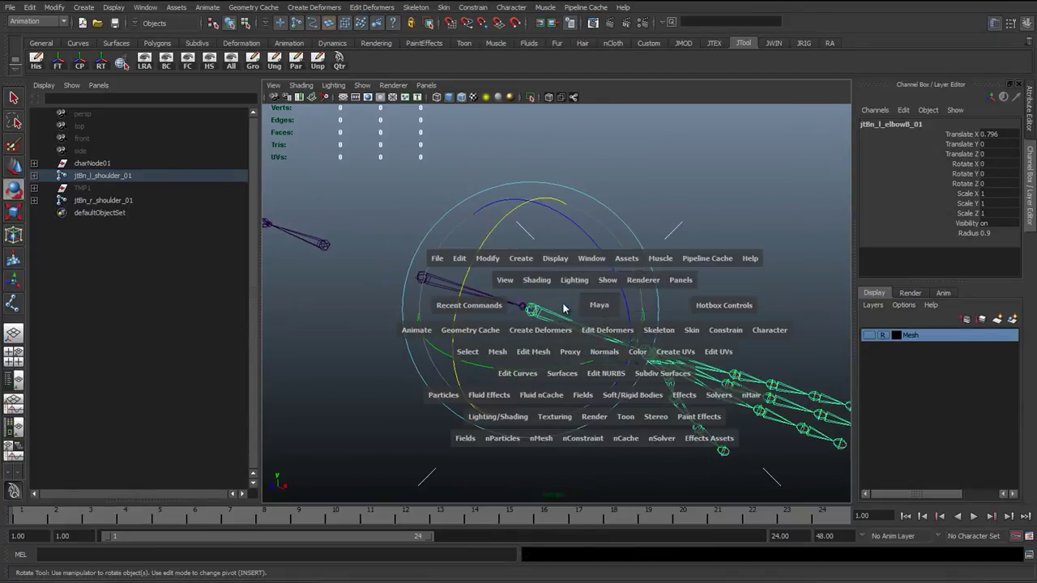
{"action": "middle_click_drag", "start_coordinate": [265, 230], "coordinate": [571, 289], "text": "alt"}
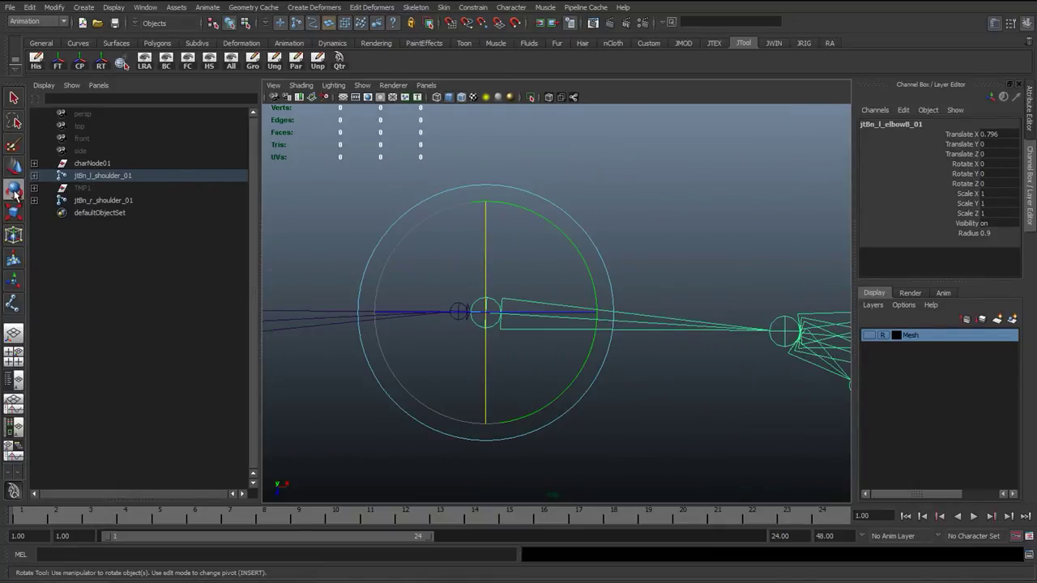
{"action": "left_click", "coordinate": [1013, 29]}
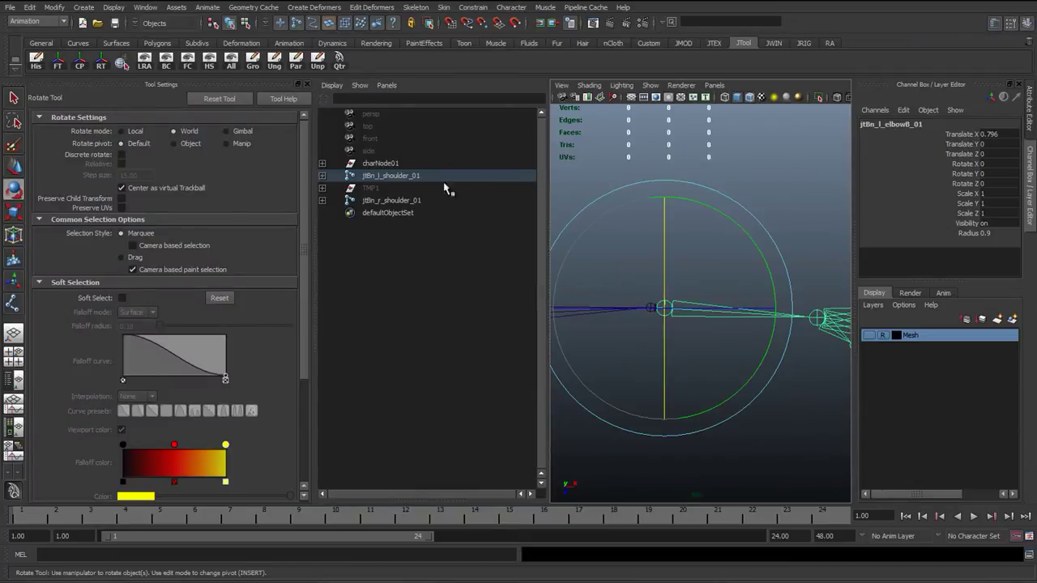
{"action": "key", "text": "space"}
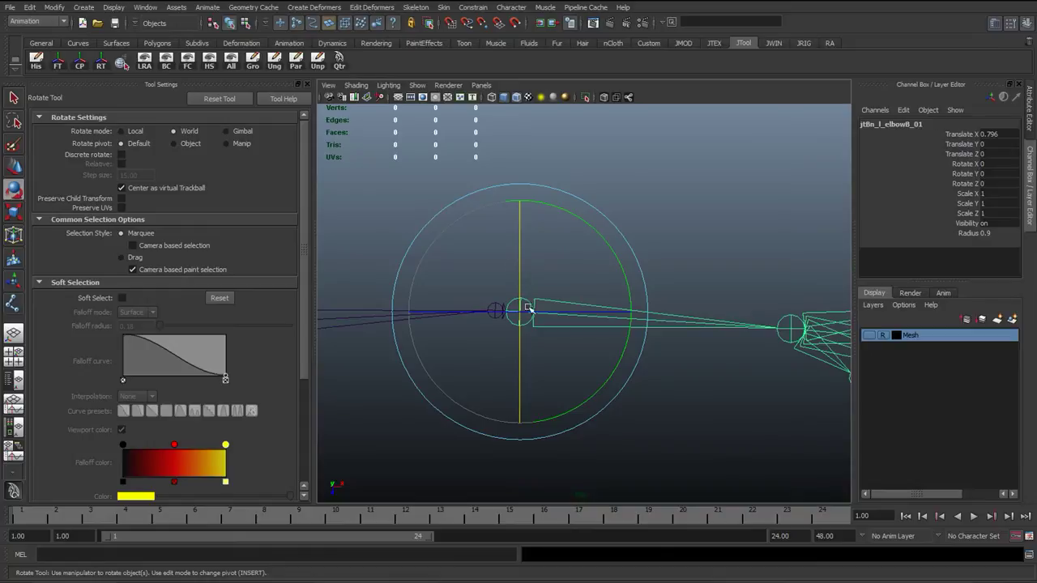
Try rotating the left elbow joint freely in World rotate mode and undo the rotations.
{"action": "left_click_drag", "start_coordinate": [563, 306], "coordinate": [393, 195]}
{"action": "key", "text": "ctrl+z"}
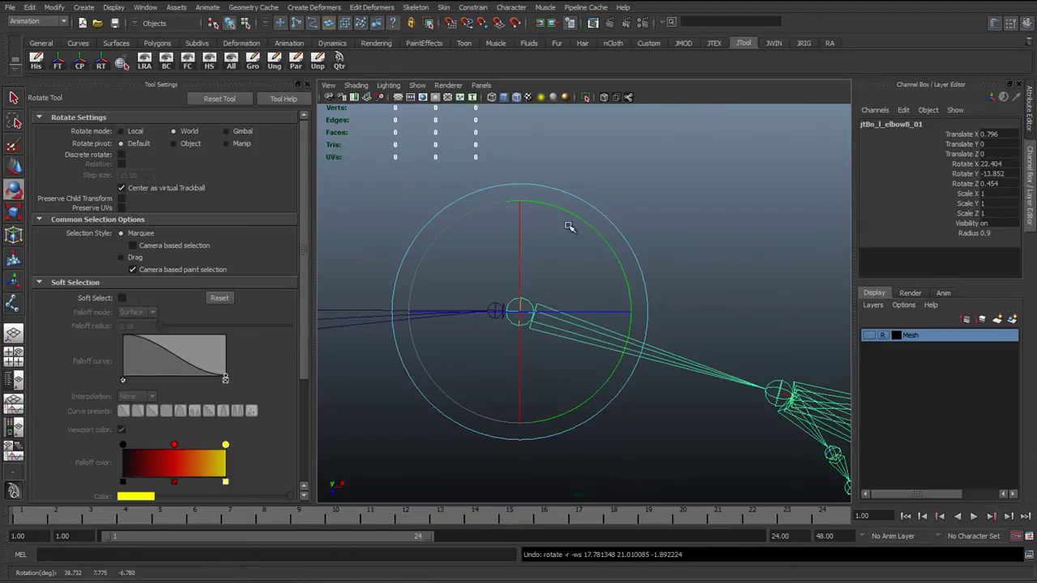
{"action": "key", "text": "ctrl+z"}
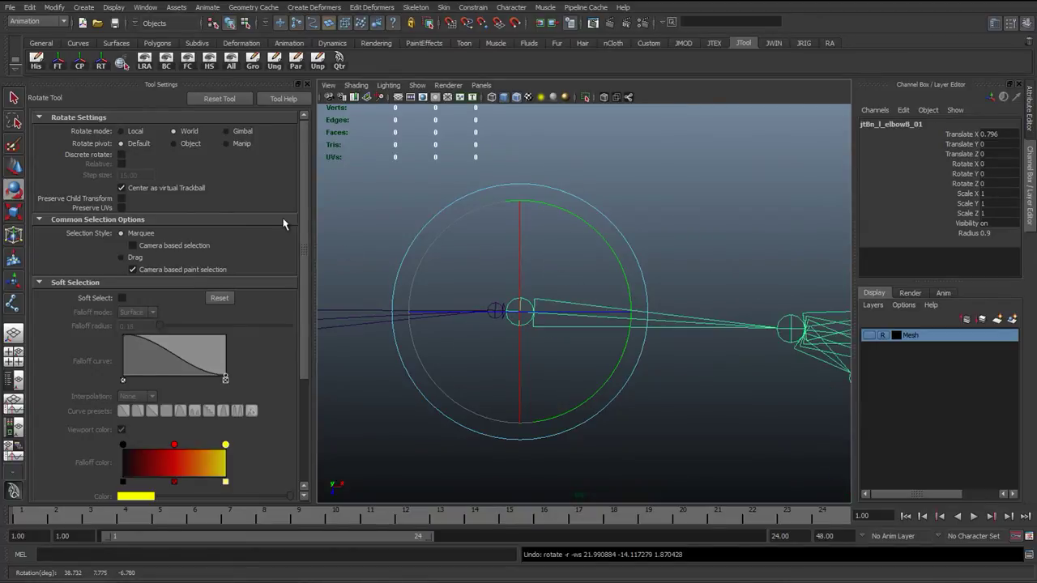
Set the rotate mode to Gimbal and check the manipulator's orientation on the left shoulder, elbow and wrist joints.
{"action": "left_click", "coordinate": [227, 132]}
{"action": "left_click_drag", "start_coordinate": [377, 370], "coordinate": [540, 316], "text": "alt"}
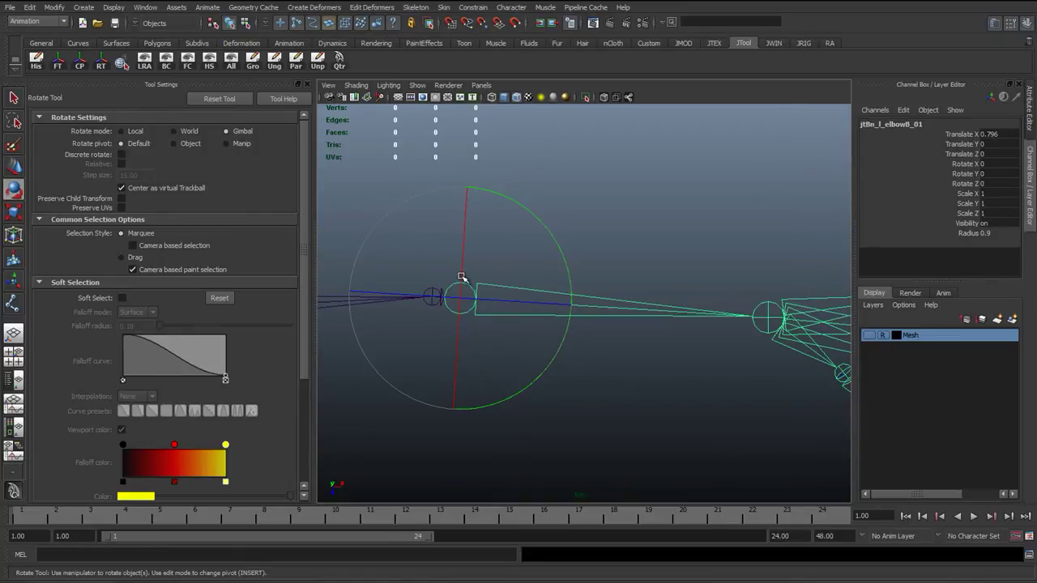
{"action": "scroll", "coordinate": [599, 317], "scroll_direction": "down", "scroll_amount": 3}
{"action": "middle_click_drag", "start_coordinate": [513, 317], "coordinate": [770, 280], "text": "alt"}
{"action": "left_click", "coordinate": [535, 277]}
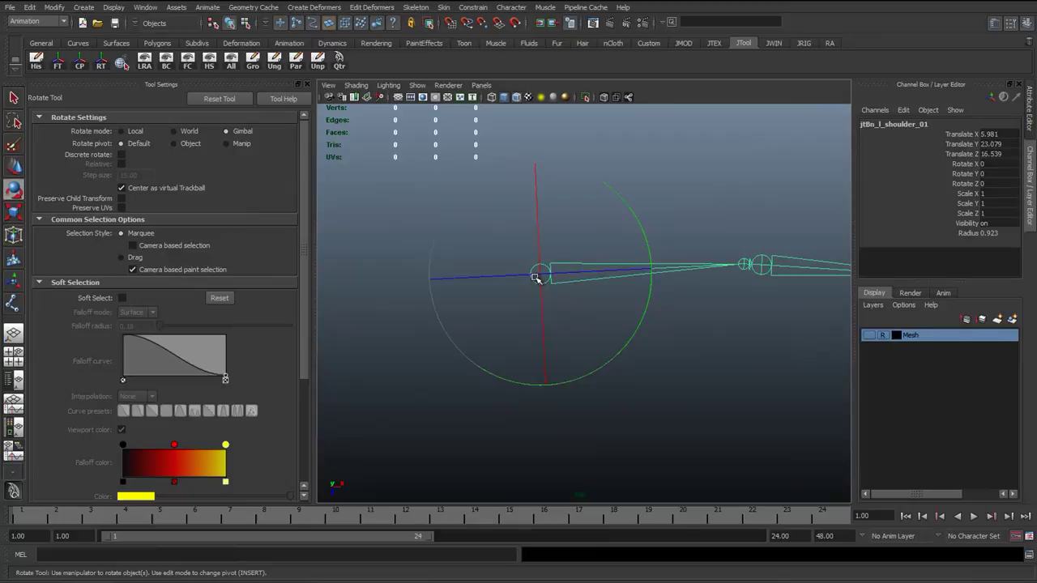
{"action": "left_click_drag", "start_coordinate": [625, 317], "coordinate": [515, 304], "text": "alt"}
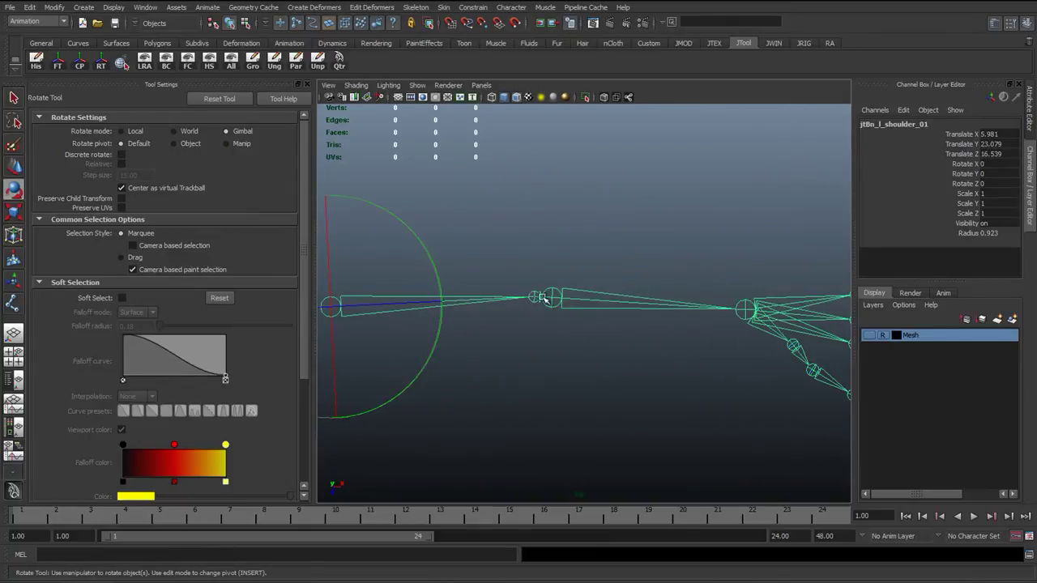
{"action": "left_click", "coordinate": [543, 298]}
{"action": "left_click", "coordinate": [745, 308]}
Return to the perspective view, frame the whole left arm chain and clear the selection.
{"action": "left_click_drag", "start_coordinate": [746, 309], "coordinate": [492, 274], "text": "alt"}
{"action": "key", "text": "space"}
{"action": "middle_click_drag", "start_coordinate": [426, 275], "coordinate": [562, 305], "text": "alt"}
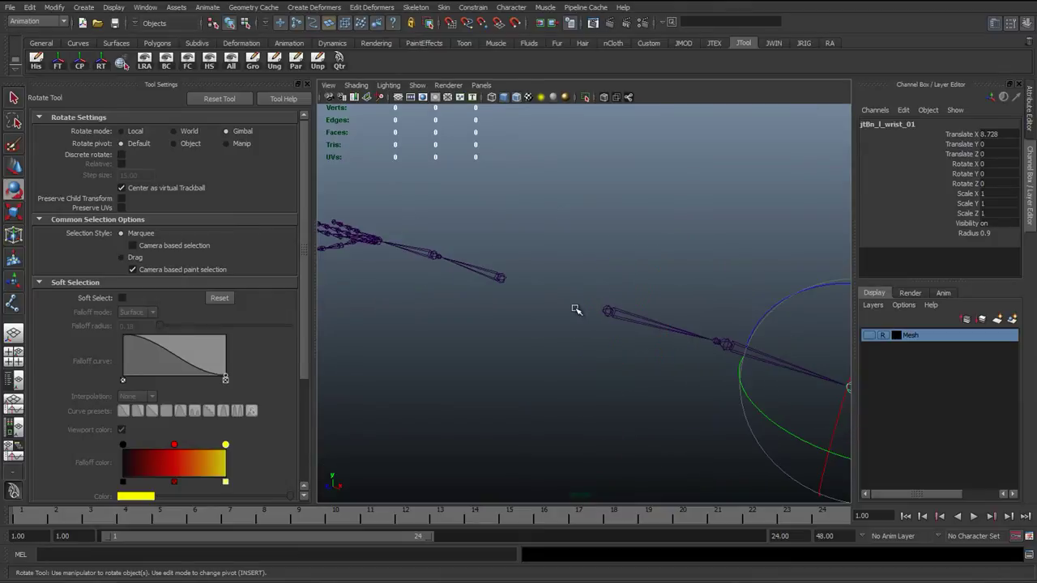
{"action": "middle_click_drag", "start_coordinate": [416, 297], "coordinate": [243, 291], "text": "alt"}
{"action": "left_click_drag", "start_coordinate": [403, 183], "coordinate": [394, 282], "text": "alt"}
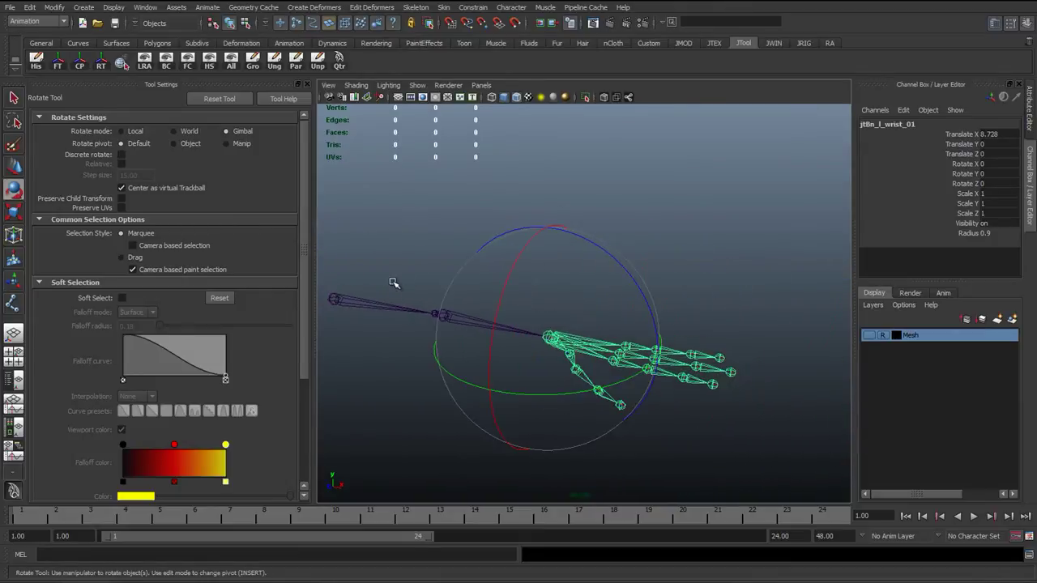
{"action": "middle_click_drag", "start_coordinate": [394, 283], "coordinate": [398, 262], "text": "alt"}
{"action": "left_click", "coordinate": [399, 263]}
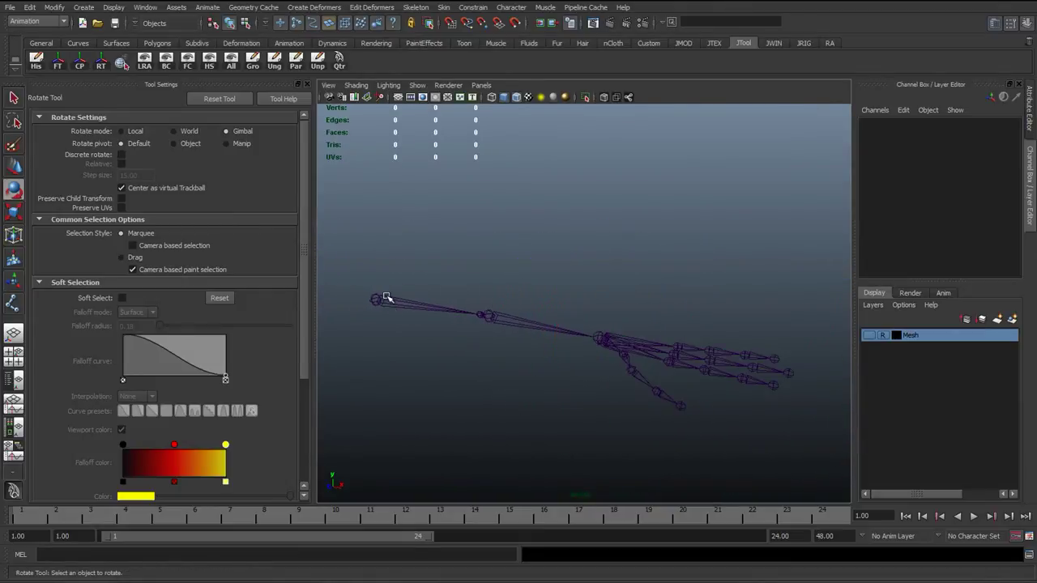
Select the entire left arm joint hierarchy starting from jtBn_l_shoulder_01.
{"action": "key", "text": "q"}
{"action": "left_click", "coordinate": [382, 301]}
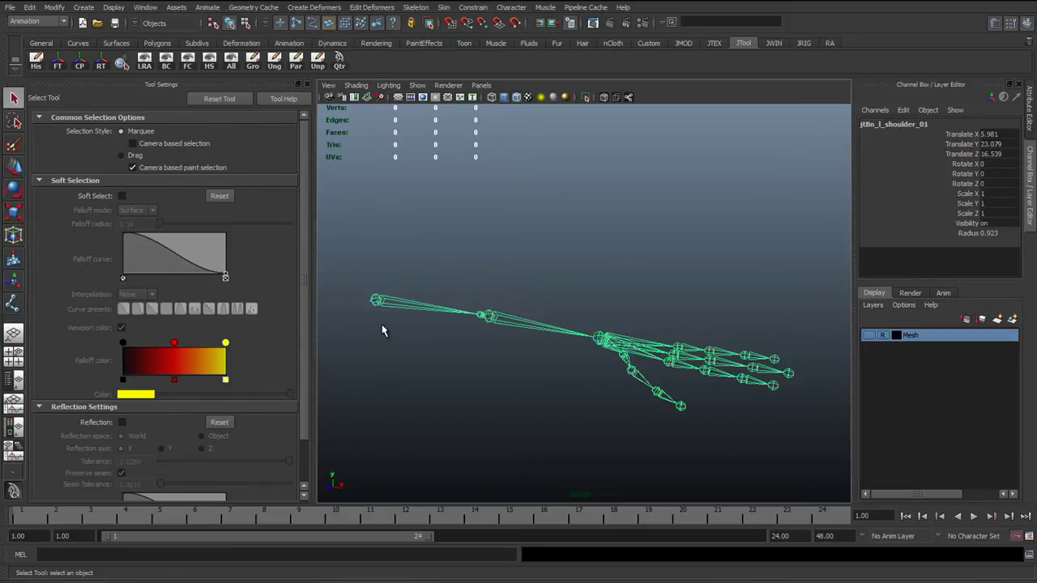
{"action": "right_click", "coordinate": [521, 257]}
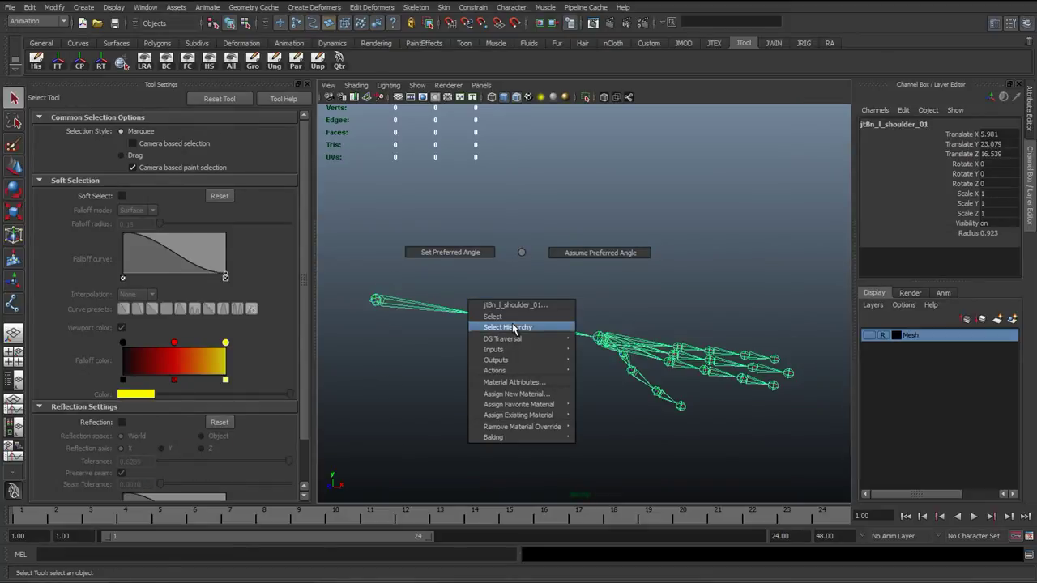
{"action": "left_click", "coordinate": [513, 328]}
{"action": "right_click", "coordinate": [511, 259]}
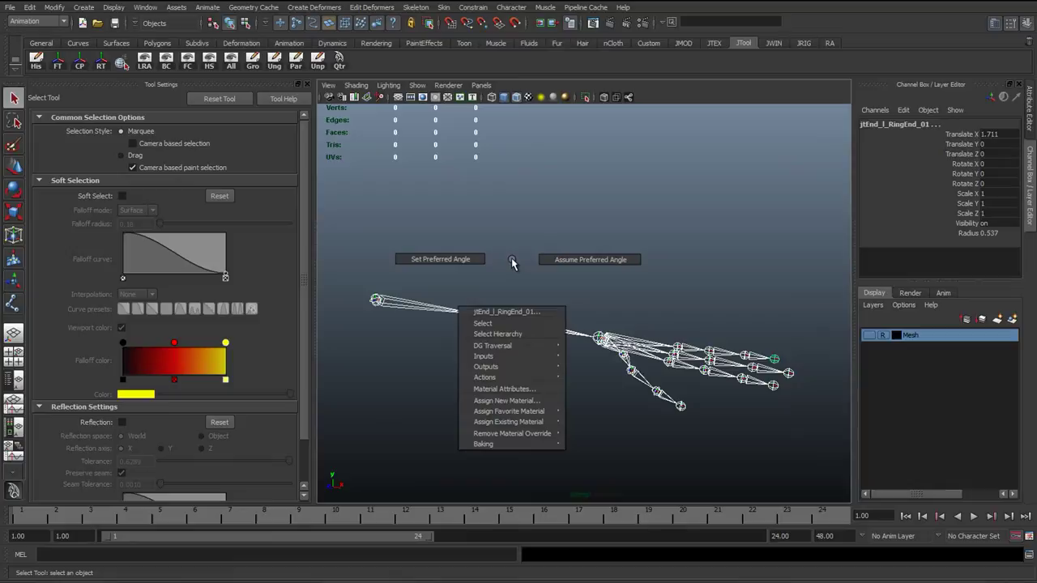
{"action": "right_click_drag", "start_coordinate": [499, 335], "coordinate": [512, 259]}
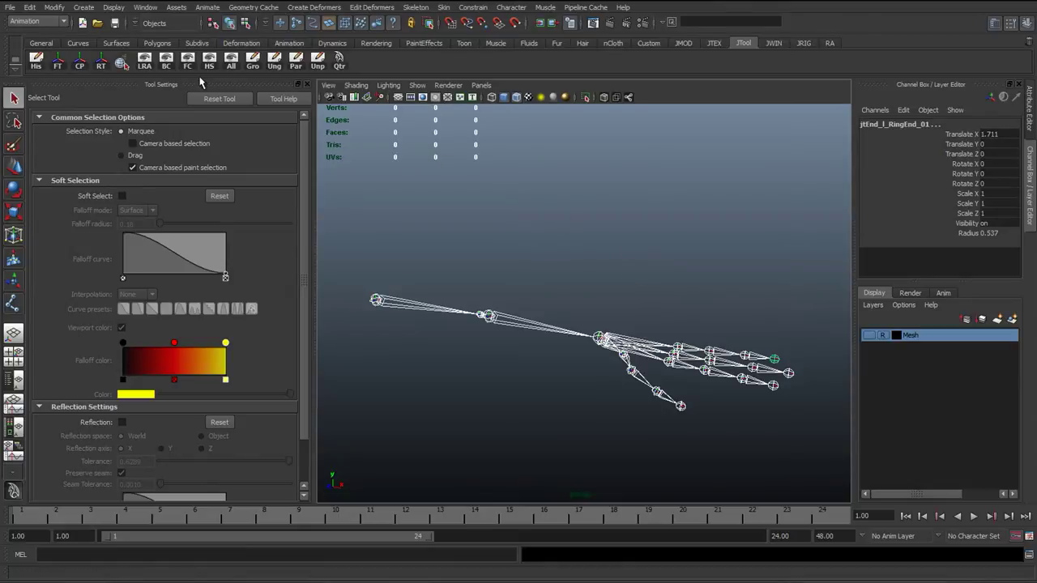
Display the local rotation axes of all selected left arm joints.
{"action": "left_click", "coordinate": [113, 7]}
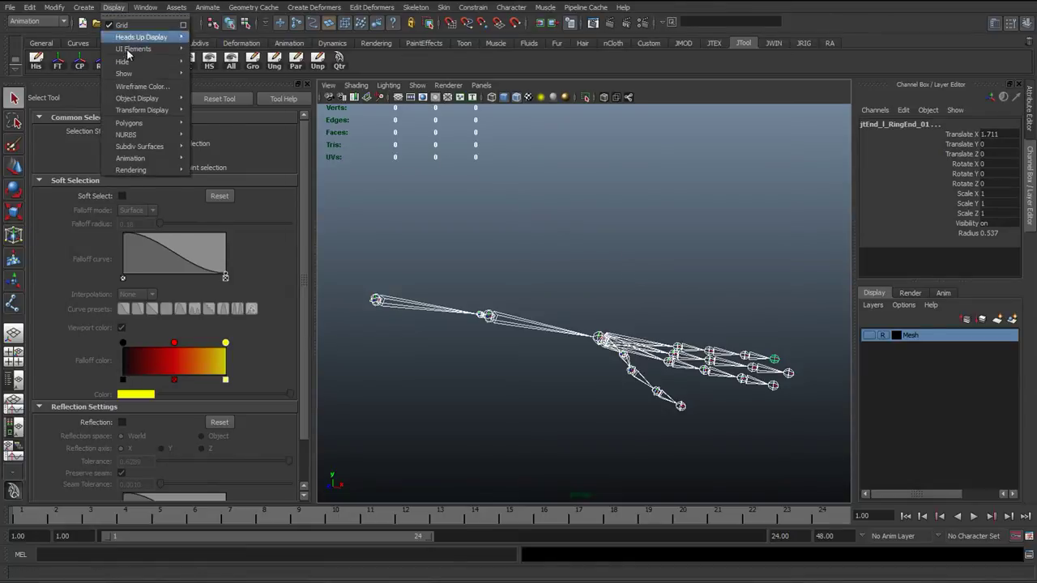
{"action": "mouse_move", "coordinate": [140, 101]}
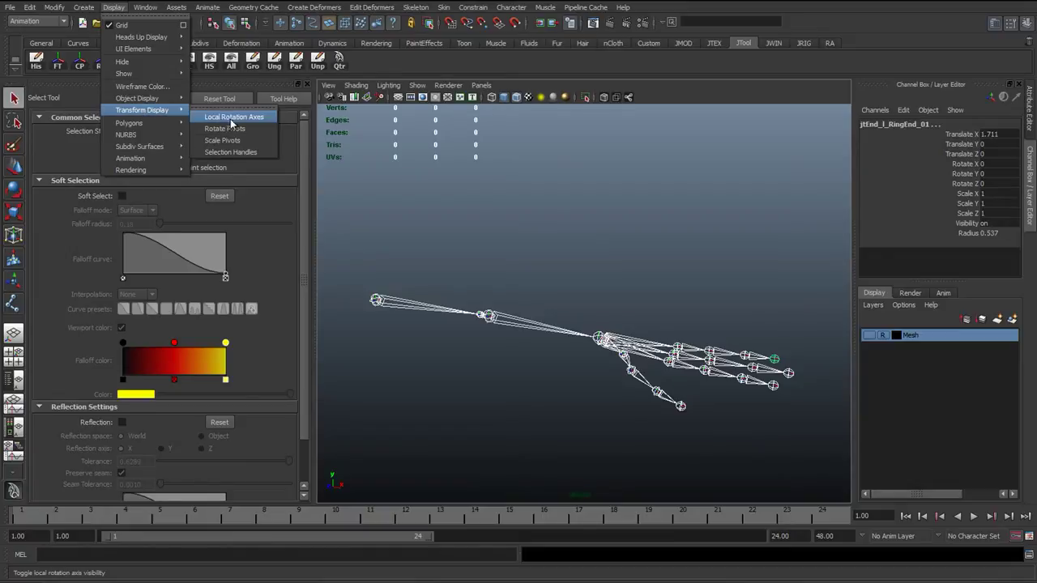
{"action": "left_click", "coordinate": [265, 118]}
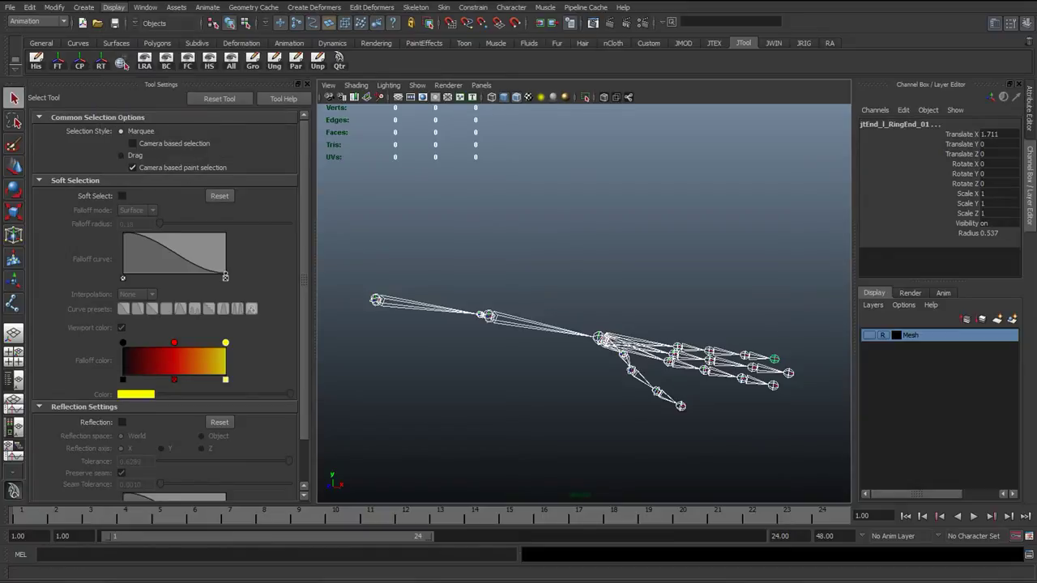
{"action": "left_click", "coordinate": [207, 8]}
{"action": "left_click", "coordinate": [208, 7]}
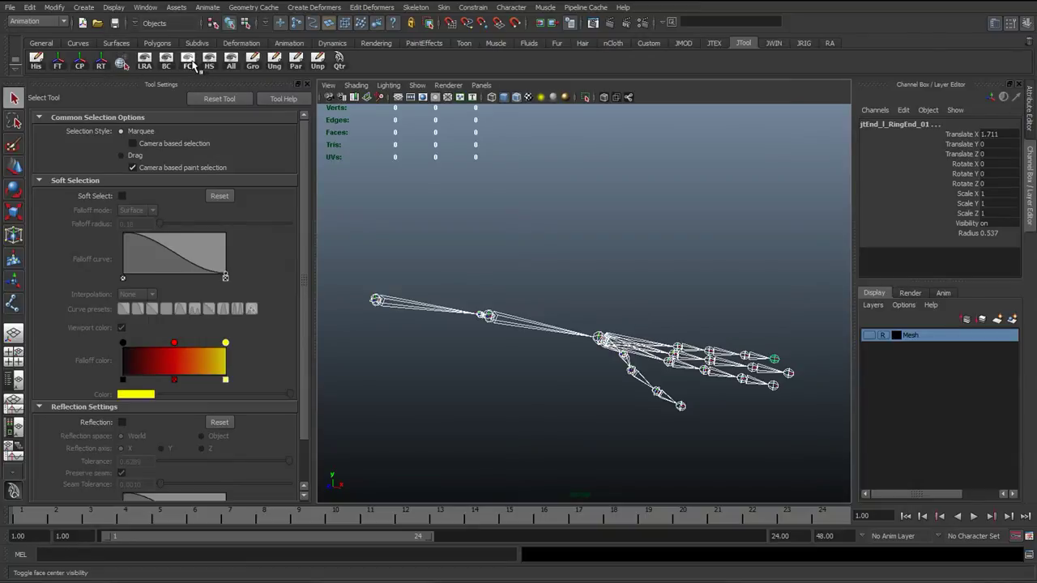
{"action": "left_click", "coordinate": [146, 63]}
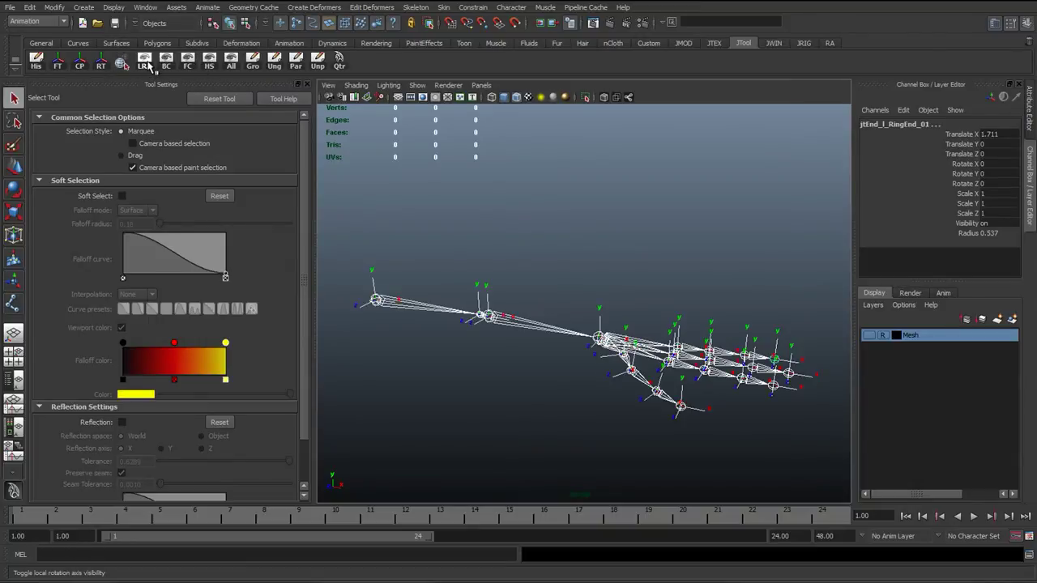
Deselect the joints and examine the orientation of the local rotation axes along the left arm and fingers.
{"action": "left_click_drag", "start_coordinate": [548, 313], "coordinate": [513, 322], "text": "alt"}
{"action": "left_click", "coordinate": [532, 341]}
{"action": "left_click_drag", "start_coordinate": [539, 370], "coordinate": [631, 316], "text": "alt"}
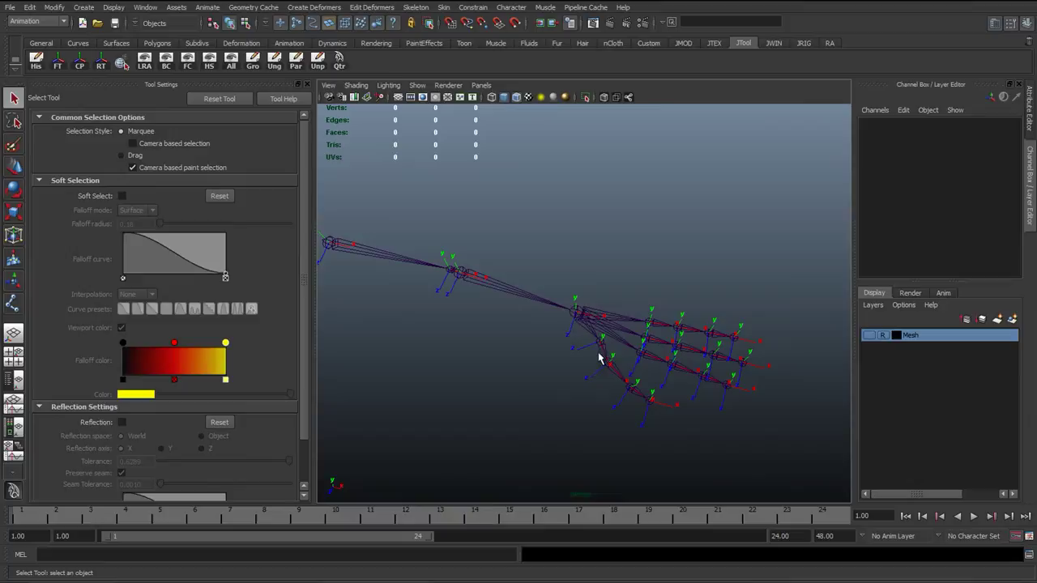
{"action": "left_click_drag", "start_coordinate": [600, 357], "coordinate": [551, 305], "text": "alt"}
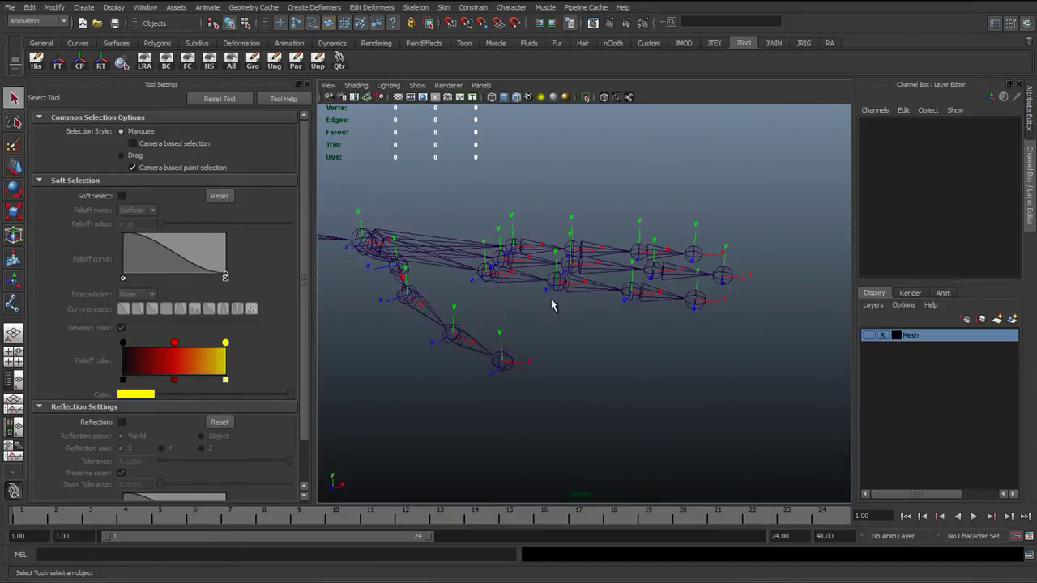
Try rotating the index finger joint jtBn_l_indexB_01 and undo the rotation.
{"action": "left_click", "coordinate": [569, 293]}
{"action": "key", "text": "e"}
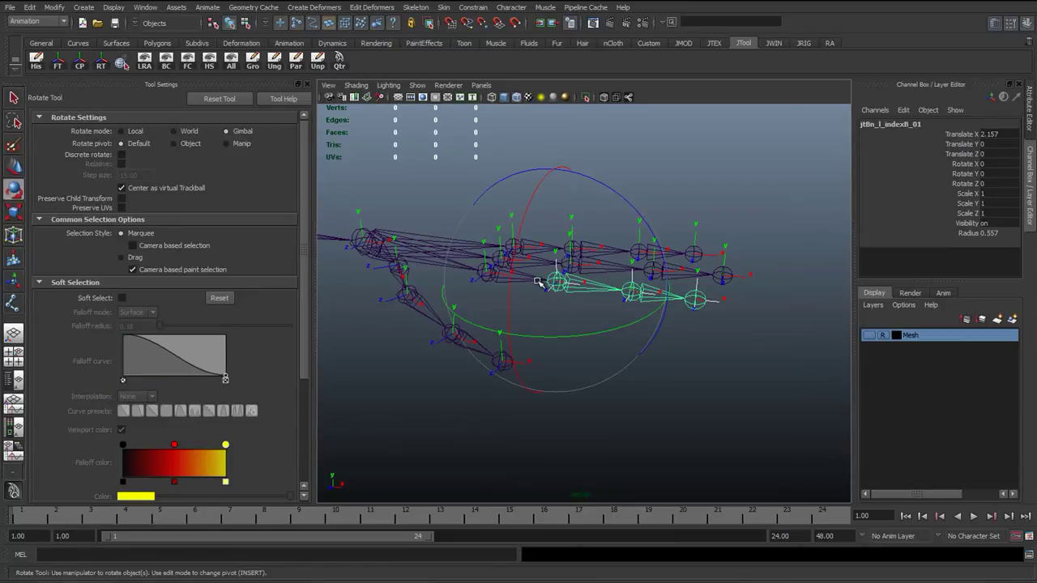
{"action": "left_click_drag", "start_coordinate": [607, 189], "coordinate": [765, 340]}
{"action": "left_click_drag", "start_coordinate": [649, 336], "coordinate": [553, 358], "text": "alt"}
{"action": "key", "text": "ctrl+z"}
{"action": "key", "text": "q"}
Select all three bending joints of the index finger, try rotating them together and undo the rotation.
{"action": "left_click", "coordinate": [521, 337]}
{"action": "key", "text": "Down"}
{"action": "key", "text": "Down"}
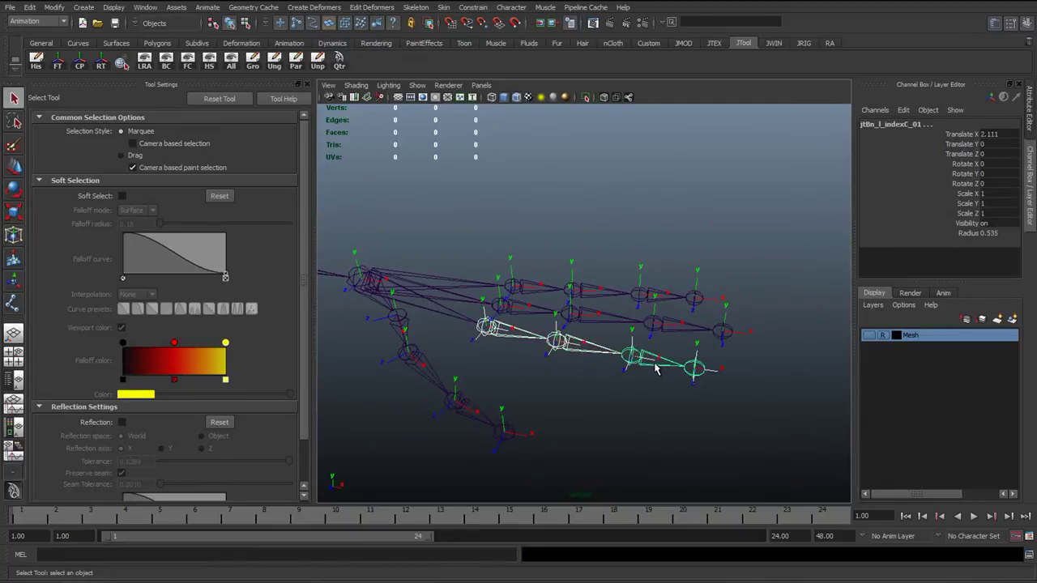
{"action": "key", "text": "e"}
{"action": "left_click_drag", "start_coordinate": [668, 266], "coordinate": [797, 343]}
{"action": "key", "text": "ctrl+z"}
{"action": "key", "text": "ctrl+z"}
{"action": "key", "text": "ctrl+z"}
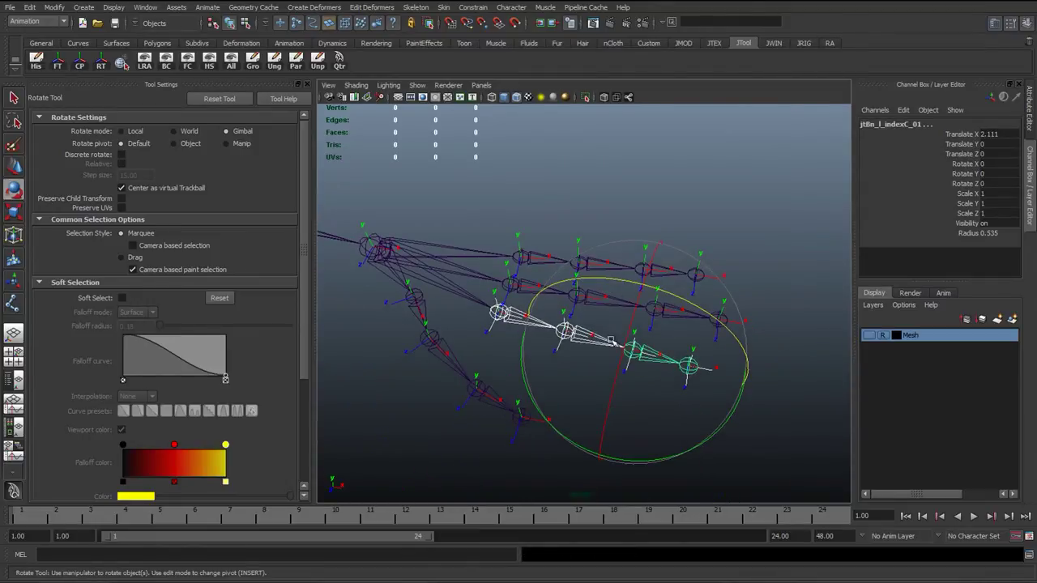
Try curling the three selected index finger joints about their Z axes, undo the curl and clear the selection.
{"action": "middle_click_drag", "start_coordinate": [632, 174], "coordinate": [755, 210]}
{"action": "left_click_drag", "start_coordinate": [471, 268], "coordinate": [495, 220], "text": "alt"}
{"action": "middle_click_drag", "start_coordinate": [557, 285], "coordinate": [590, 354], "text": "alt"}
{"action": "left_click_drag", "start_coordinate": [590, 355], "coordinate": [548, 350], "text": "alt"}
{"action": "middle_click_drag", "start_coordinate": [703, 370], "coordinate": [698, 375]}
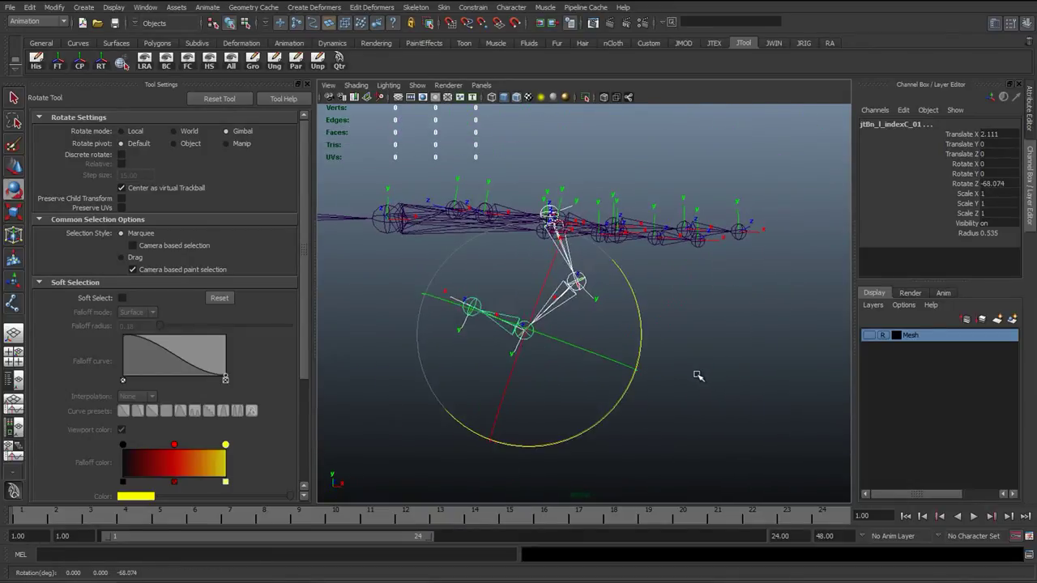
{"action": "left_click_drag", "start_coordinate": [698, 376], "coordinate": [576, 408]}
{"action": "key", "text": "ctrl+z"}
{"action": "key", "text": "ctrl+z"}
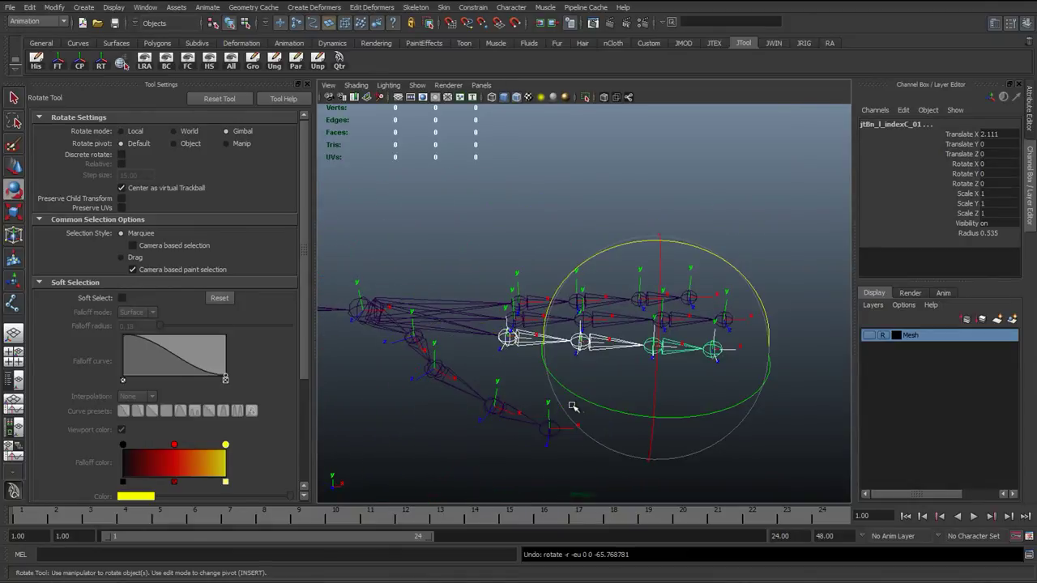
{"action": "key", "text": "q"}
{"action": "left_click", "coordinate": [533, 215]}
Examine the local rotation axes from the elbow to the fingertips of the left arm from several angles.
{"action": "scroll", "coordinate": [540, 317], "scroll_direction": "down", "scroll_amount": 5}
{"action": "left_click_drag", "start_coordinate": [540, 317], "coordinate": [482, 340], "text": "alt"}
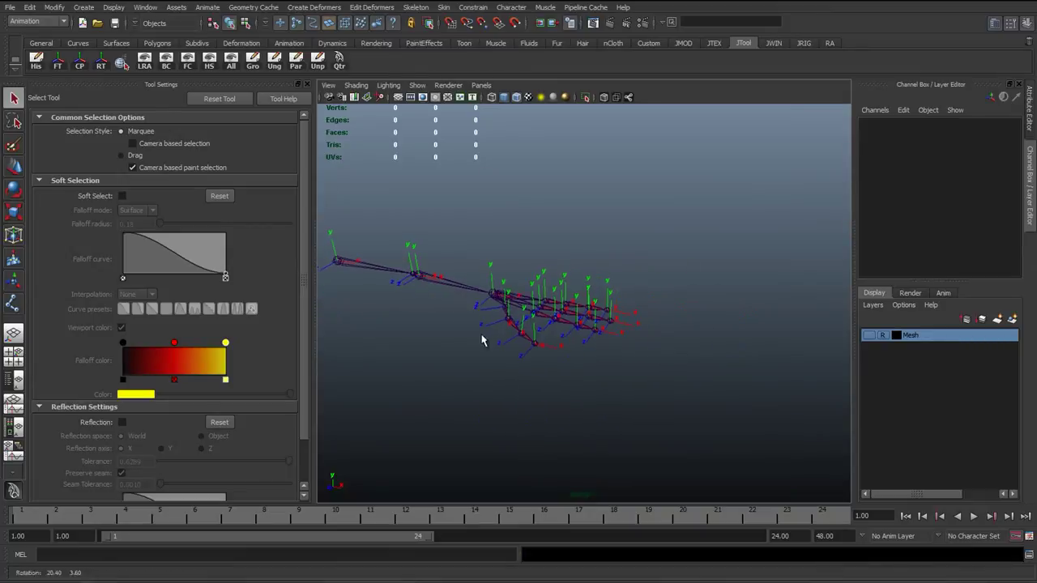
{"action": "scroll", "coordinate": [590, 327], "scroll_direction": "up", "scroll_amount": 2}
{"action": "middle_click_drag", "start_coordinate": [600, 327], "coordinate": [591, 327], "text": "alt"}
{"action": "left_click_drag", "start_coordinate": [590, 326], "coordinate": [364, 258], "text": "alt"}
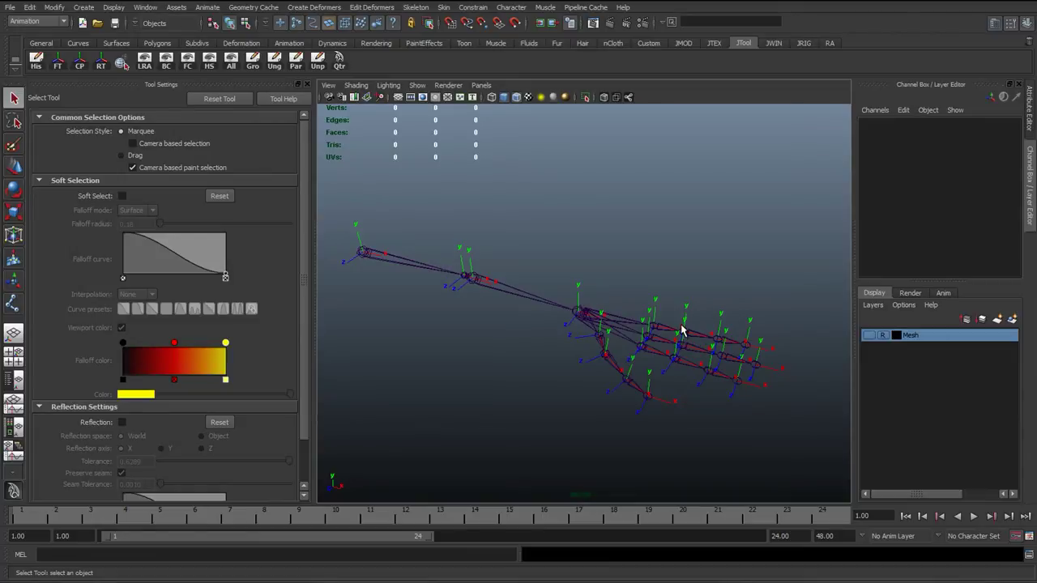
{"action": "left_click_drag", "start_coordinate": [686, 367], "coordinate": [624, 347], "text": "alt"}
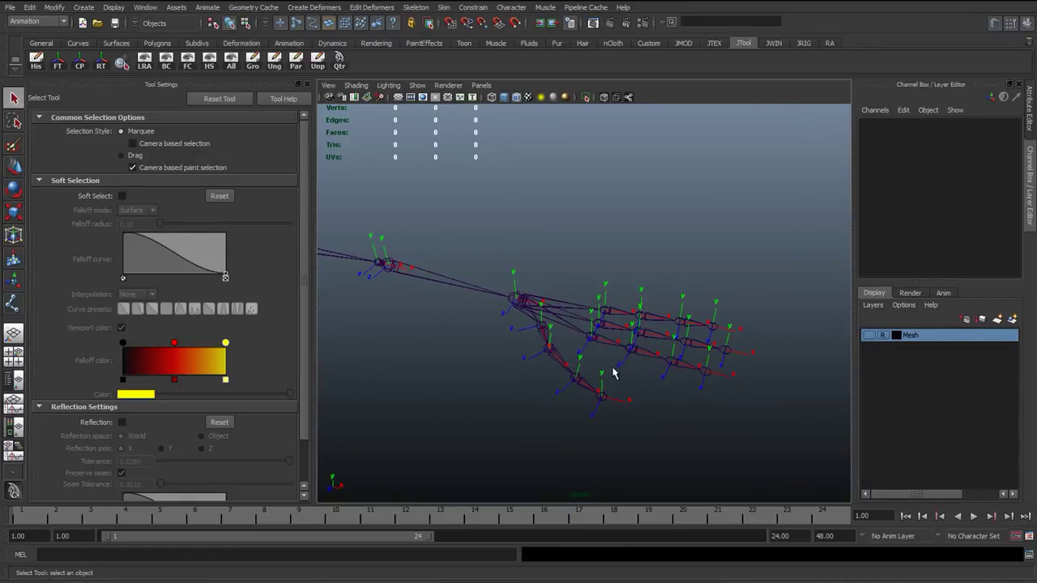
{"action": "left_click_drag", "start_coordinate": [613, 373], "coordinate": [573, 349], "text": "alt"}
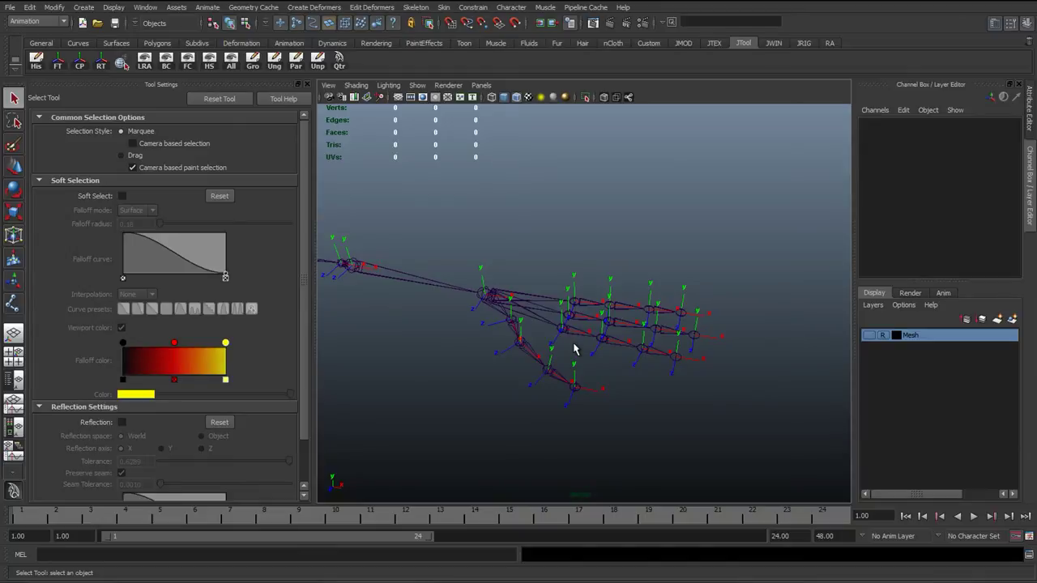
{"action": "scroll", "coordinate": [593, 368], "scroll_direction": "up", "scroll_amount": 2}
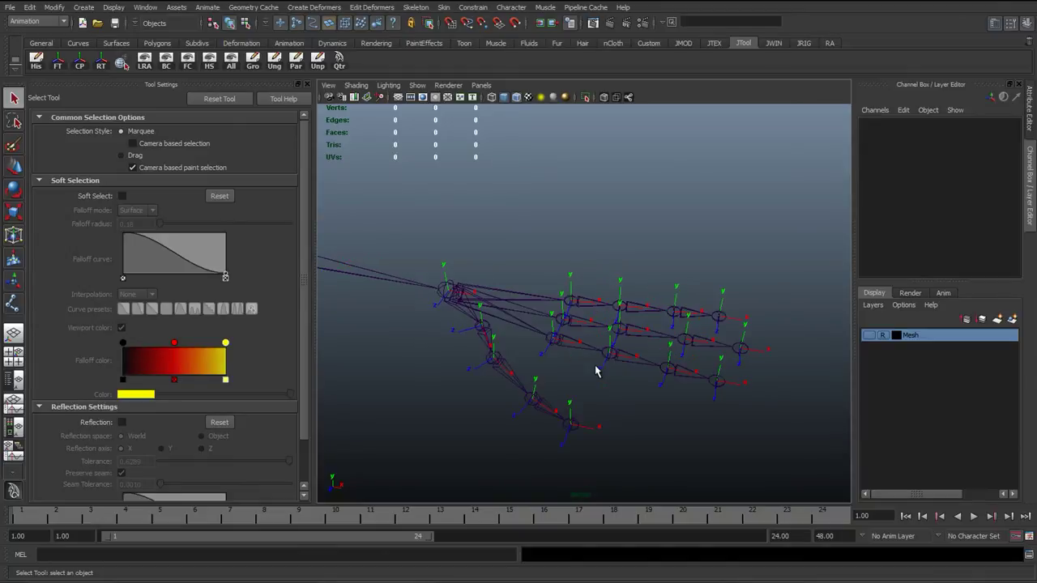
{"action": "left_click_drag", "start_coordinate": [596, 379], "coordinate": [578, 363], "text": "alt"}
{"action": "right_click_drag", "start_coordinate": [578, 364], "coordinate": [619, 383], "text": "alt"}
Select jtBn_l_indexB_01 and switch to component selection with local rotation axes selectable.
{"action": "left_click", "coordinate": [603, 370]}
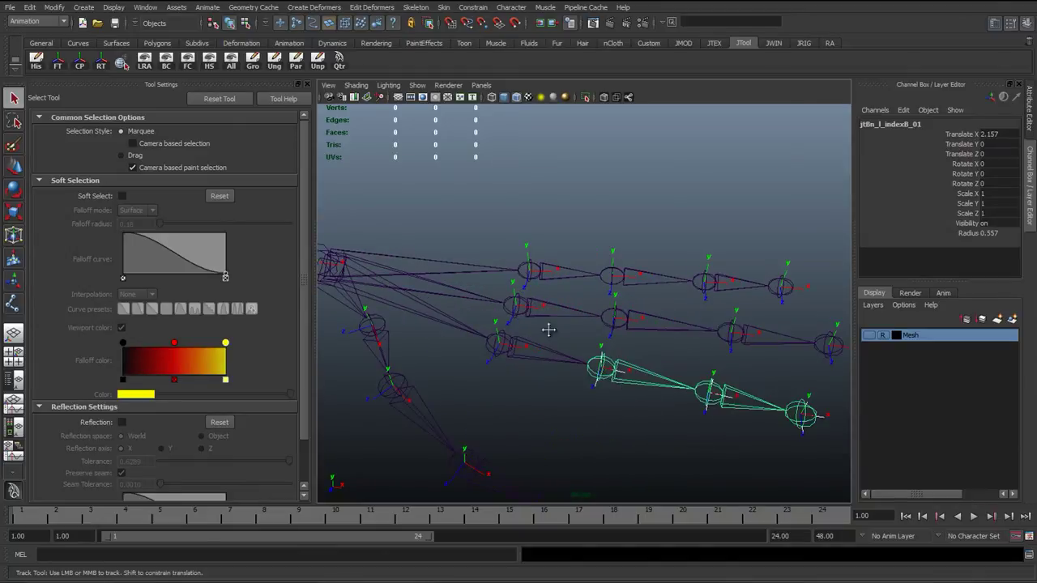
{"action": "left_click_drag", "start_coordinate": [549, 329], "coordinate": [431, 300], "text": "alt"}
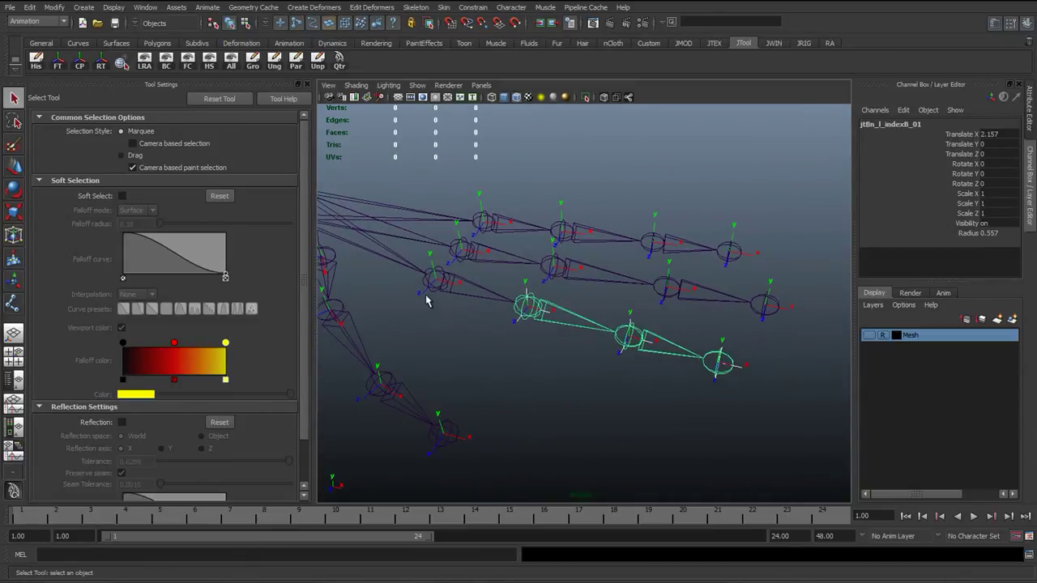
{"action": "left_click", "coordinate": [246, 22]}
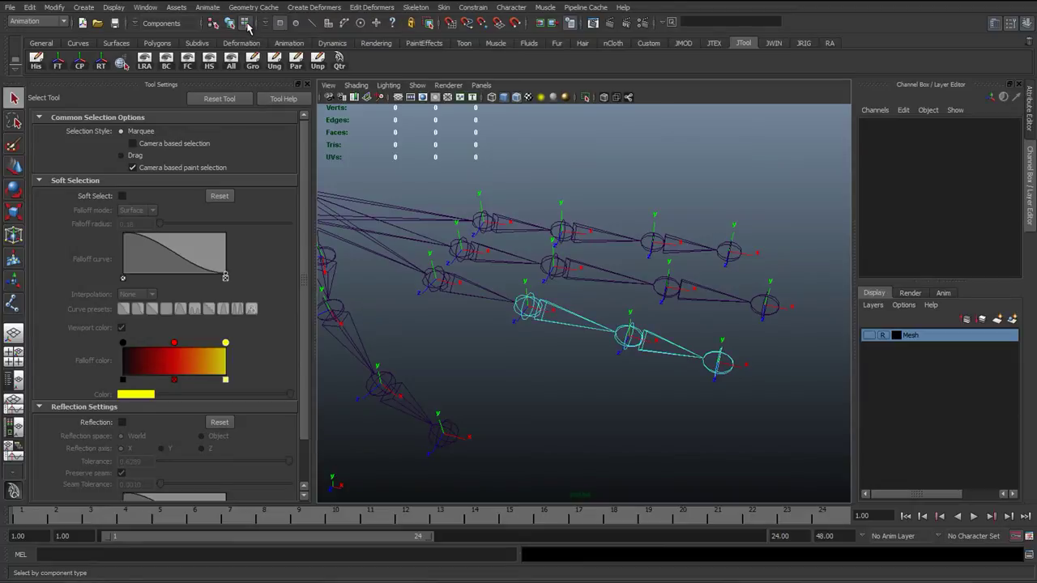
{"action": "left_click", "coordinate": [393, 24]}
Select the local rotation axes of the index finger joints one at a time, finishing with the axis of jtBn_l_indexC_01.
{"action": "left_click_drag", "start_coordinate": [494, 350], "coordinate": [548, 287]}
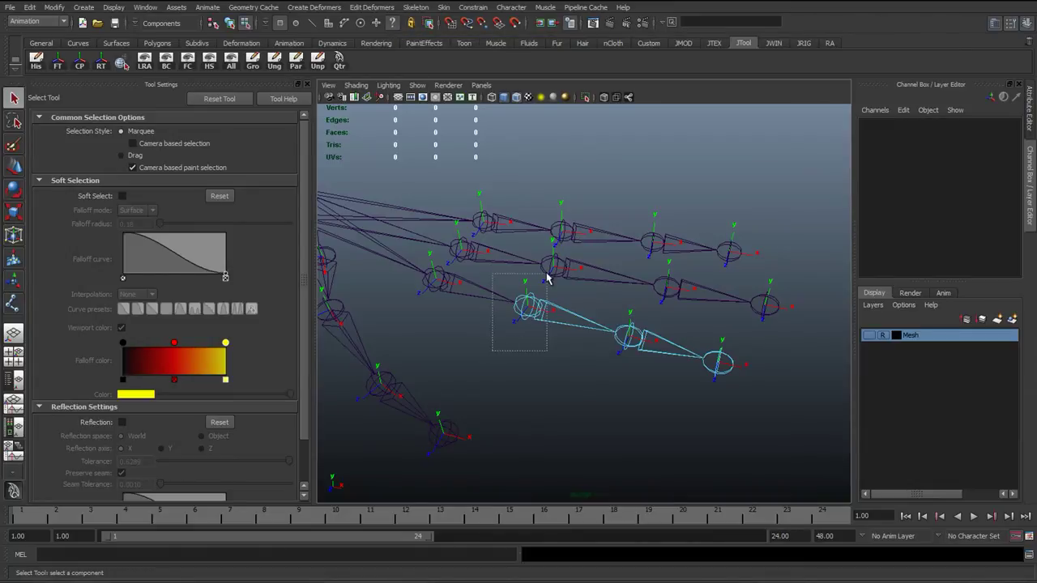
{"action": "left_click_drag", "start_coordinate": [510, 334], "coordinate": [553, 288]}
{"action": "left_click_drag", "start_coordinate": [614, 350], "coordinate": [650, 324]}
{"action": "left_click_drag", "start_coordinate": [689, 382], "coordinate": [731, 360]}
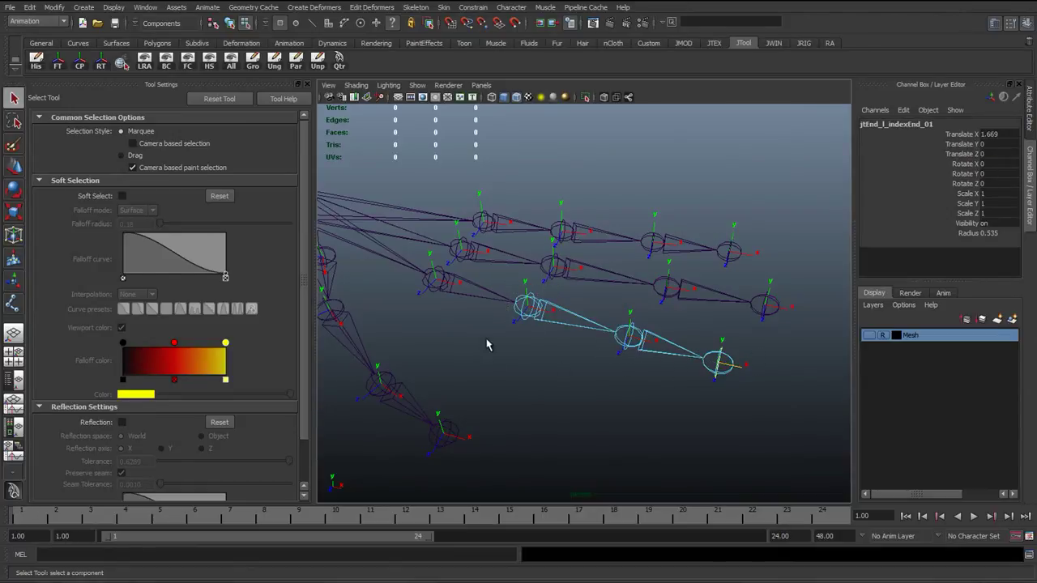
{"action": "left_click", "coordinate": [546, 310]}
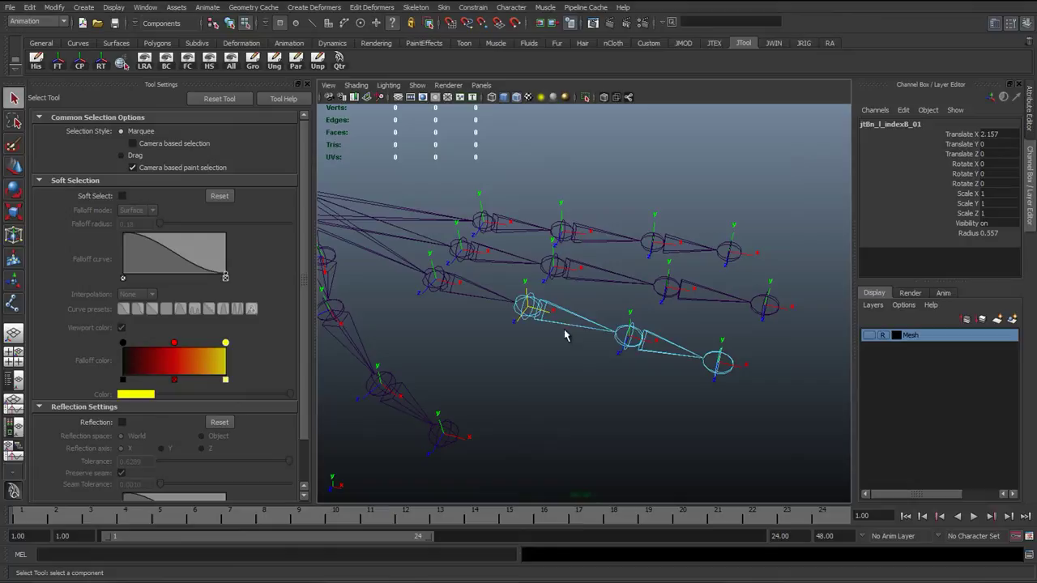
{"action": "left_click", "coordinate": [637, 340]}
Try rotating the local rotation axis of jtBn_l_indexC_01 in Gimbal mode and undo it.
{"action": "left_click_drag", "start_coordinate": [624, 328], "coordinate": [571, 324], "text": "alt"}
{"action": "key", "text": "e"}
{"action": "left_click", "coordinate": [564, 312]}
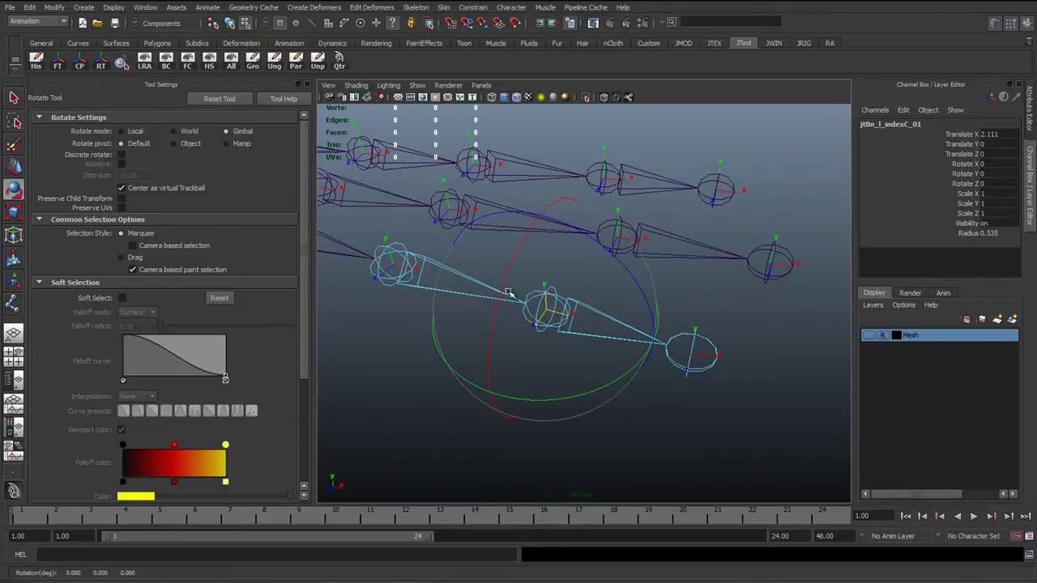
{"action": "left_click_drag", "start_coordinate": [495, 316], "coordinate": [638, 302]}
{"action": "left_click_drag", "start_coordinate": [583, 394], "coordinate": [554, 377]}
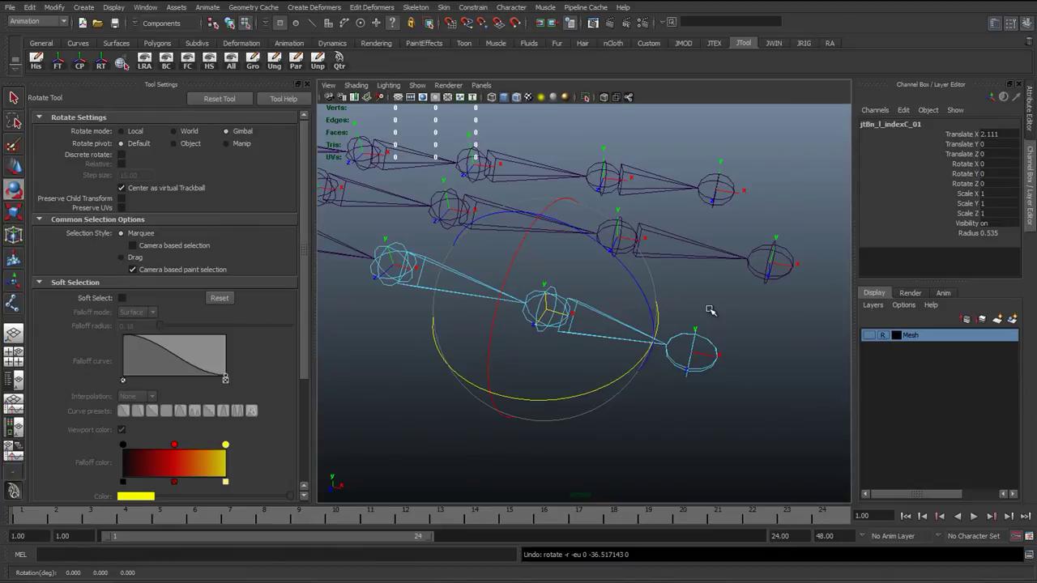
Set the Rotate tool to World mode and twist the local rotation axis of jtBn_l_indexC_01 out of alignment.
{"action": "right_click_drag", "start_coordinate": [701, 318], "coordinate": [710, 310]}
{"action": "left_click", "coordinate": [711, 310]}
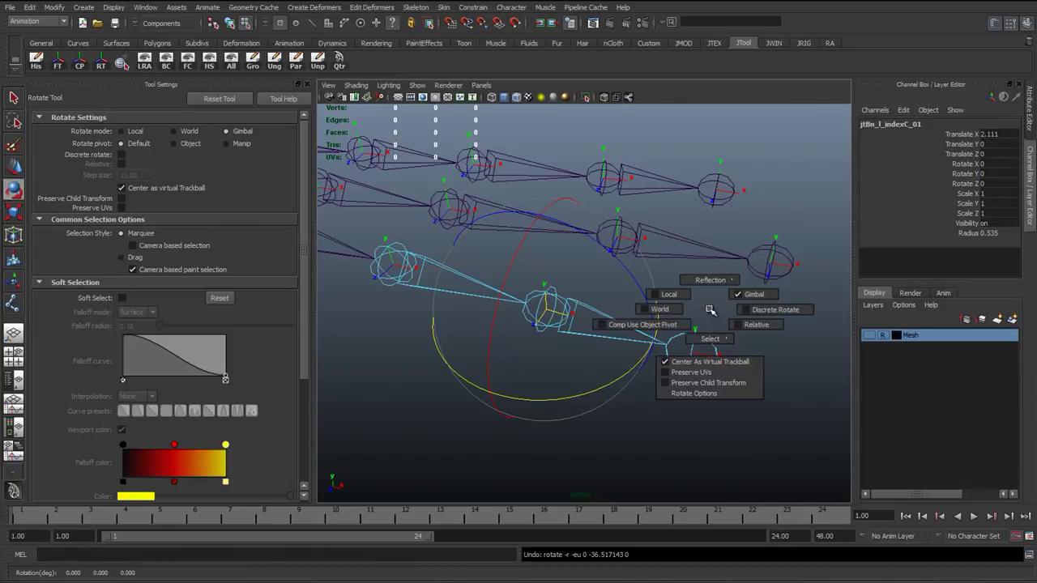
{"action": "left_click_drag", "start_coordinate": [705, 310], "coordinate": [679, 311]}
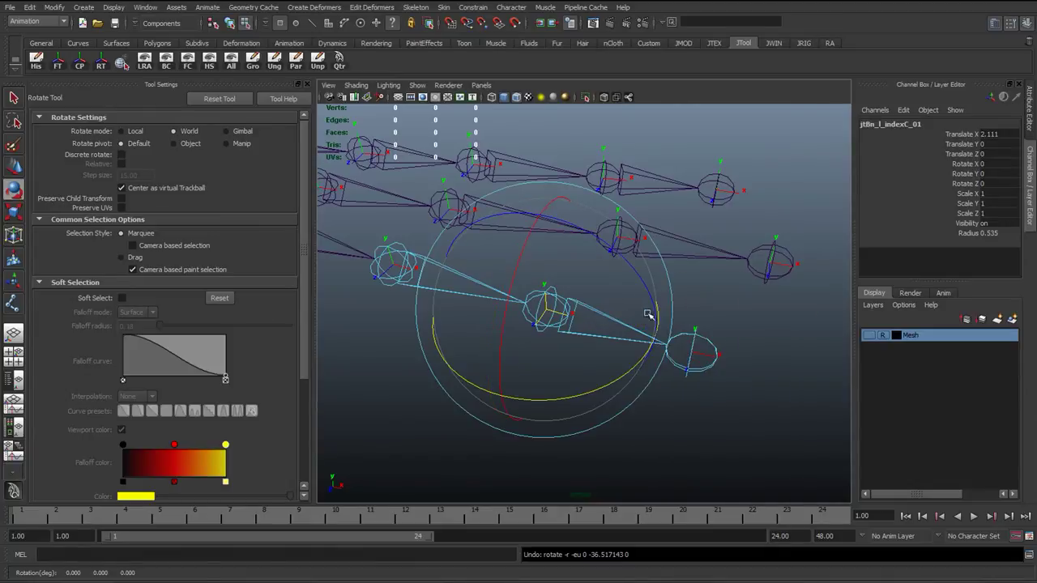
{"action": "left_click_drag", "start_coordinate": [511, 294], "coordinate": [557, 348]}
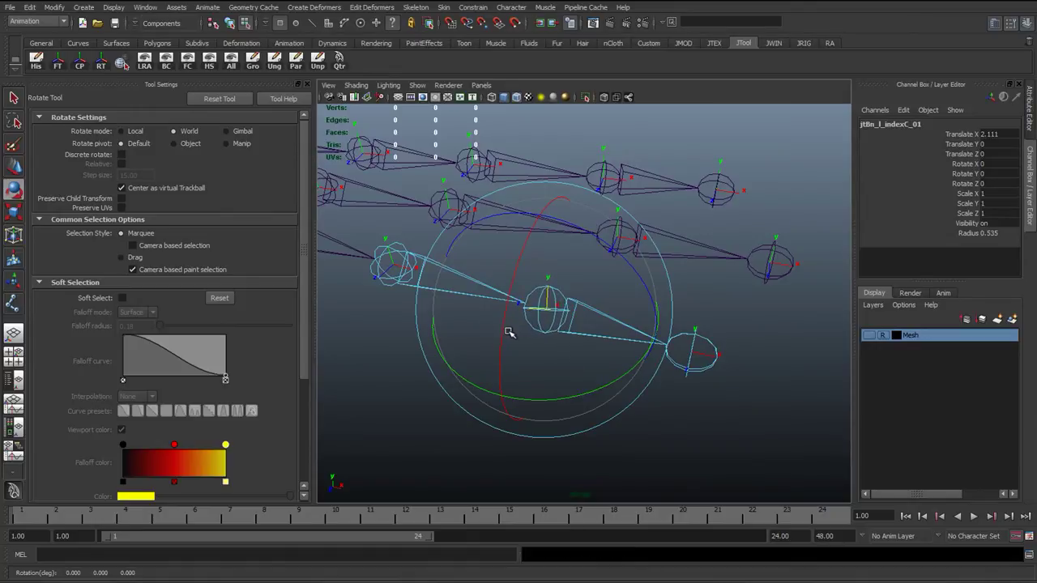
{"action": "middle_click_drag", "start_coordinate": [470, 378], "coordinate": [591, 382], "text": "alt"}
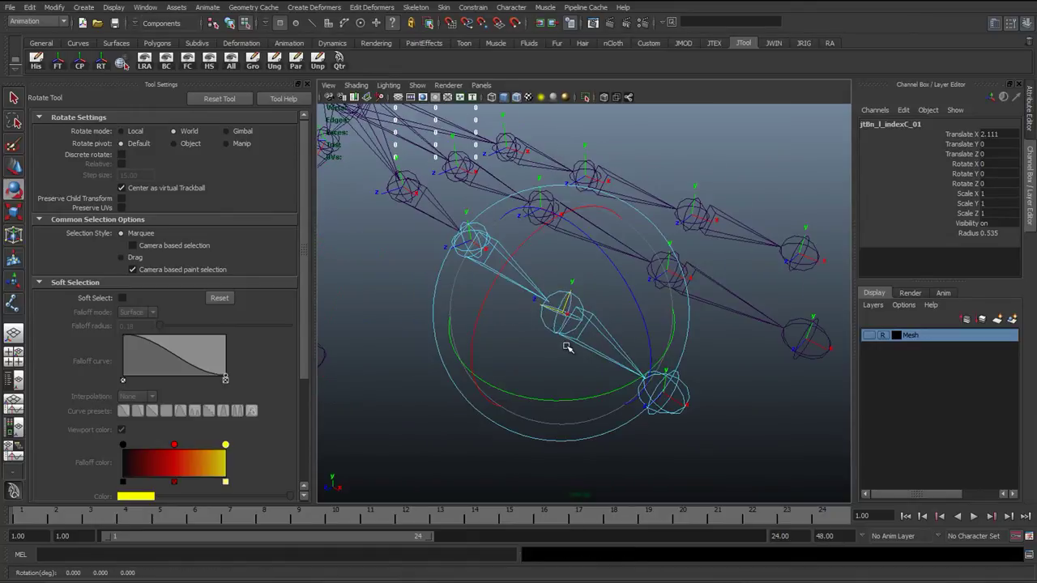
Return to object selection, select jtBn_l_indexC_01 and set the Rotate tool to Gimbal mode.
{"action": "left_click", "coordinate": [229, 22]}
{"action": "left_click", "coordinate": [477, 388]}
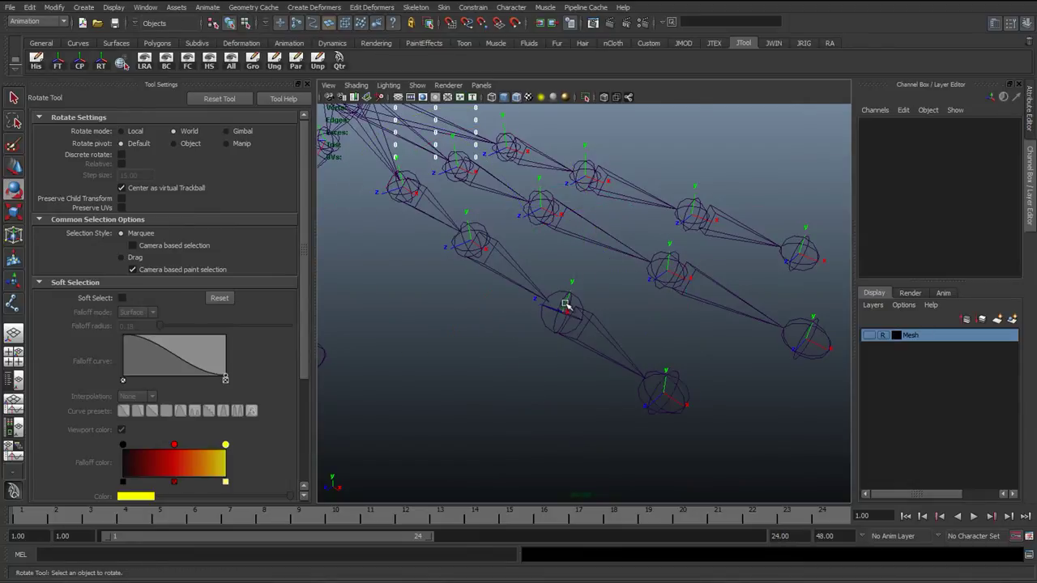
{"action": "left_click", "coordinate": [571, 308]}
{"action": "left_click_drag", "start_coordinate": [567, 312], "coordinate": [564, 339], "text": "alt"}
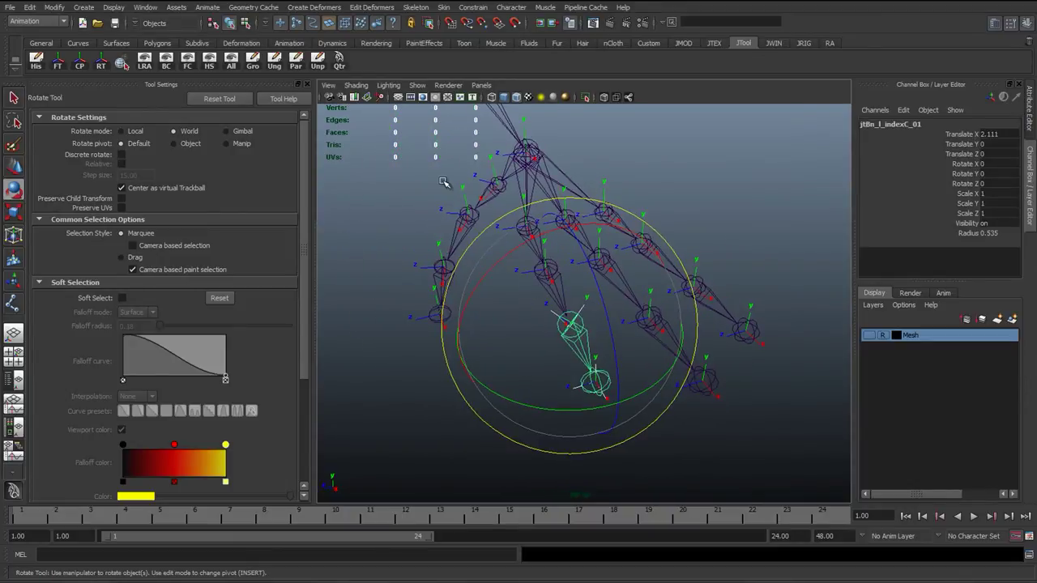
{"action": "key", "text": "e"}
{"action": "left_click_drag", "start_coordinate": [442, 180], "coordinate": [481, 164]}
{"action": "left_click_drag", "start_coordinate": [549, 350], "coordinate": [553, 303], "text": "alt"}
{"action": "middle_click_drag", "start_coordinate": [555, 281], "coordinate": [554, 314], "text": "alt"}
{"action": "right_click_drag", "start_coordinate": [554, 314], "coordinate": [572, 315], "text": "alt"}
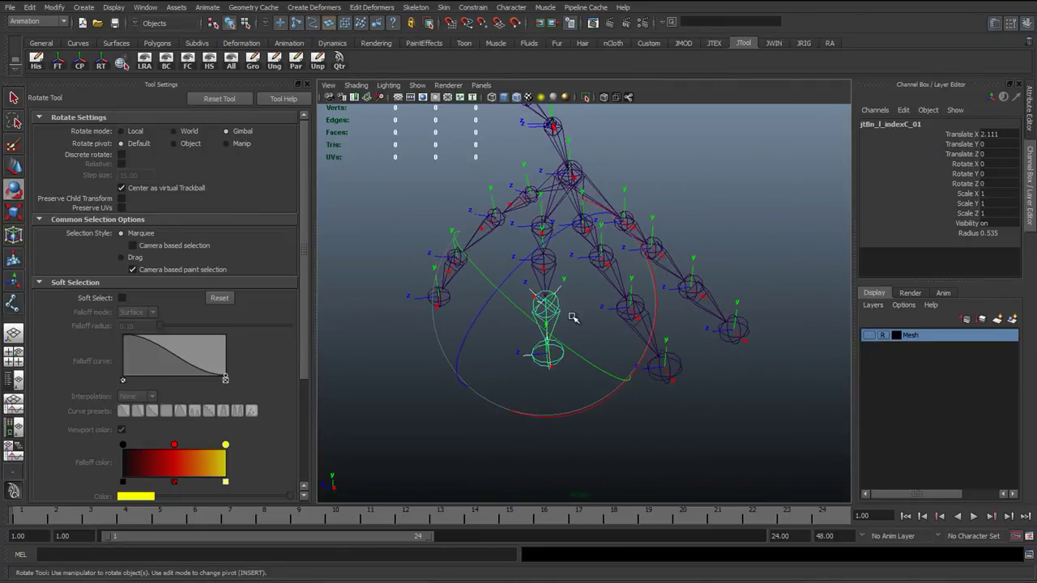
{"action": "left_click_drag", "start_coordinate": [547, 294], "coordinate": [543, 290], "text": "alt"}
Test-rotate jtBn_l_indexC_01 around its misaligned axes to about -43.2 in X, 38.8 in Y and -42.6 in Z.
{"action": "left_click", "coordinate": [539, 272]}
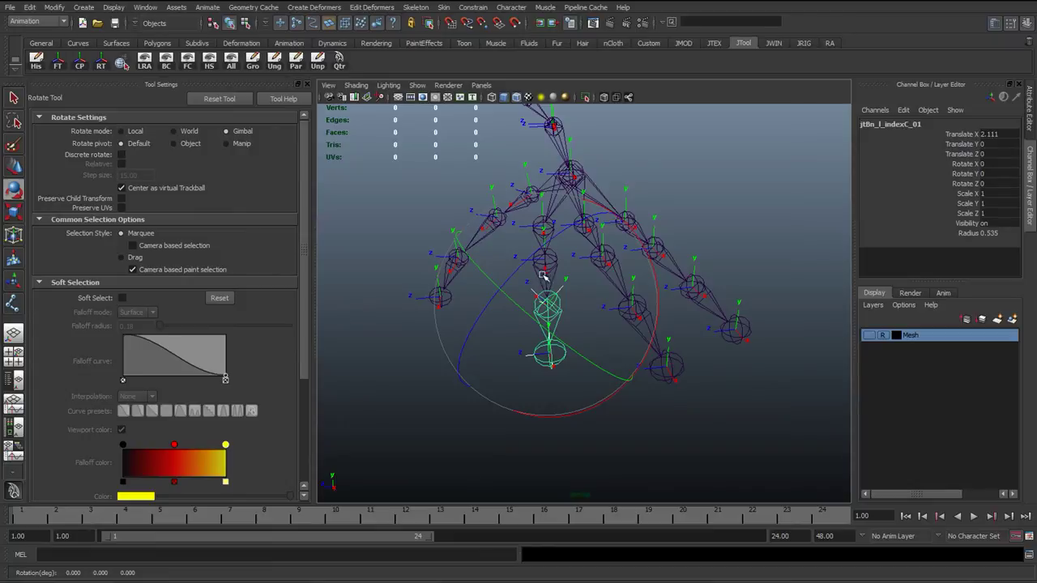
{"action": "left_click_drag", "start_coordinate": [523, 272], "coordinate": [518, 395]}
{"action": "left_click_drag", "start_coordinate": [621, 252], "coordinate": [575, 315]}
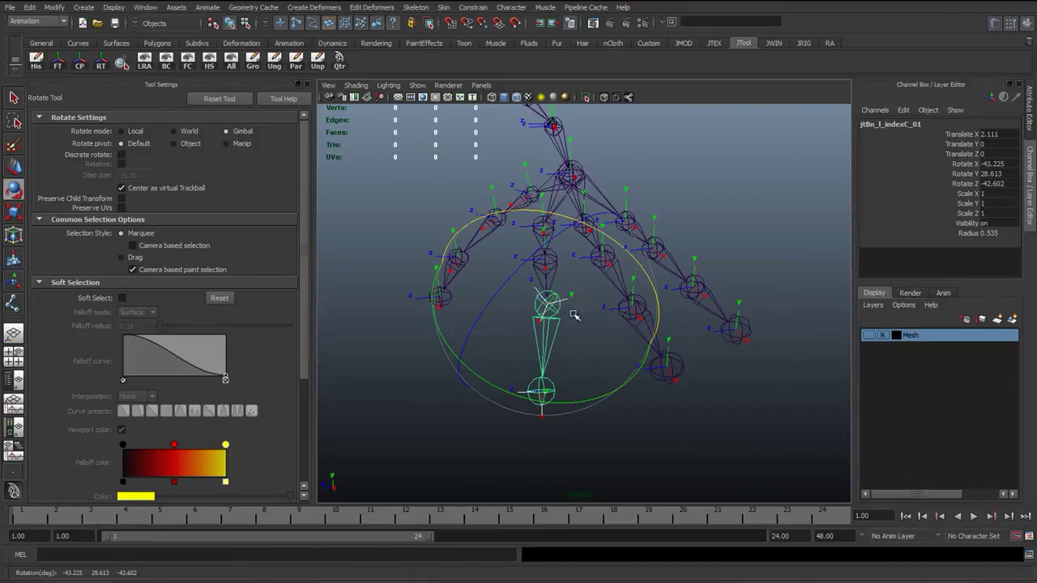
{"action": "left_click_drag", "start_coordinate": [478, 362], "coordinate": [494, 370]}
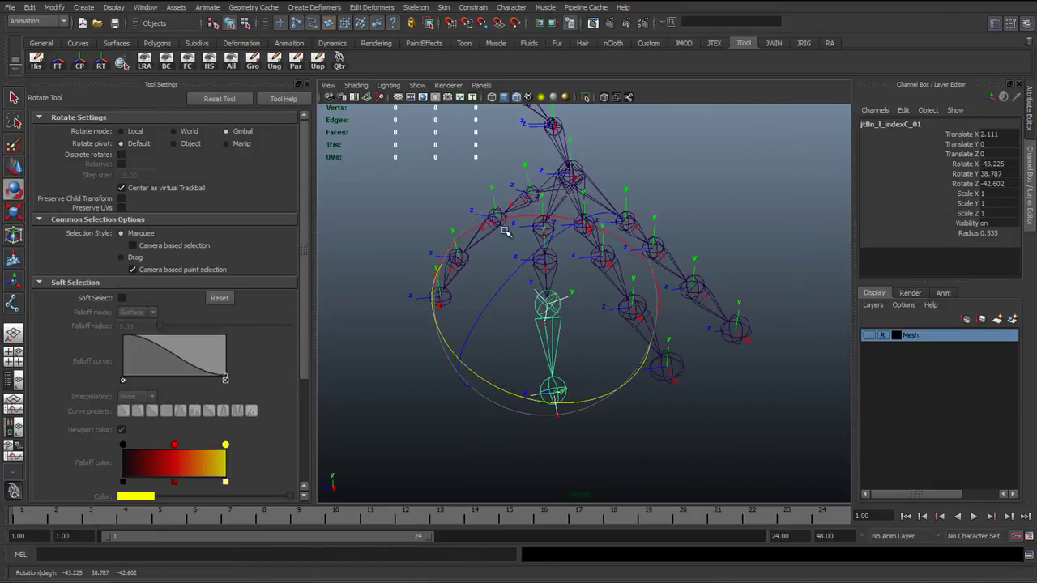
Undo the test rotations of jtBn_l_indexC_01 and the twist of its local rotation axis.
{"action": "key", "text": "ctrl+z"}
{"action": "key", "text": "ctrl+z"}
{"action": "key", "text": "ctrl+z"}
{"action": "key", "text": "ctrl+z"}
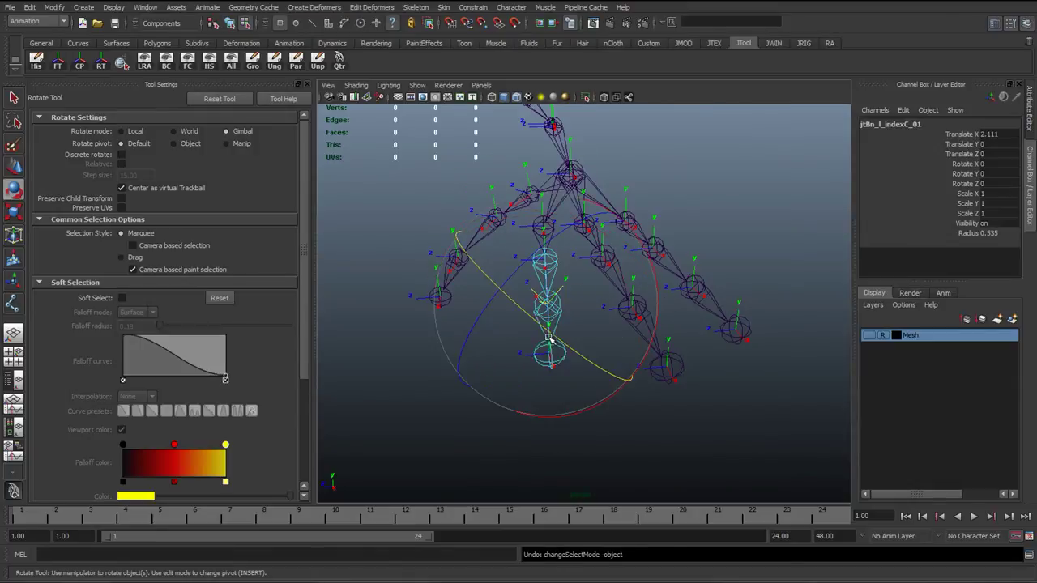
{"action": "key", "text": "ctrl+z"}
{"action": "key", "text": "ctrl+z"}
{"action": "key", "text": "ctrl+z"}
{"action": "key", "text": "ctrl+z"}
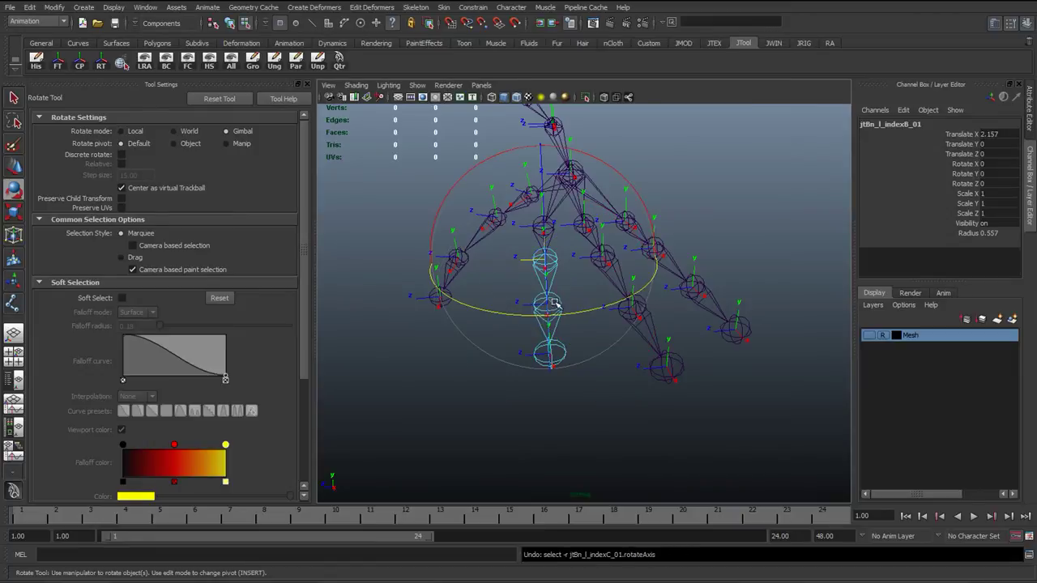
Switch back to object selection and select the index finger joint jtBn_l_indexC_01.
{"action": "left_click_drag", "start_coordinate": [597, 328], "coordinate": [674, 340], "text": "alt"}
{"action": "key", "text": "q"}
{"action": "right_click_drag", "start_coordinate": [613, 320], "coordinate": [643, 307]}
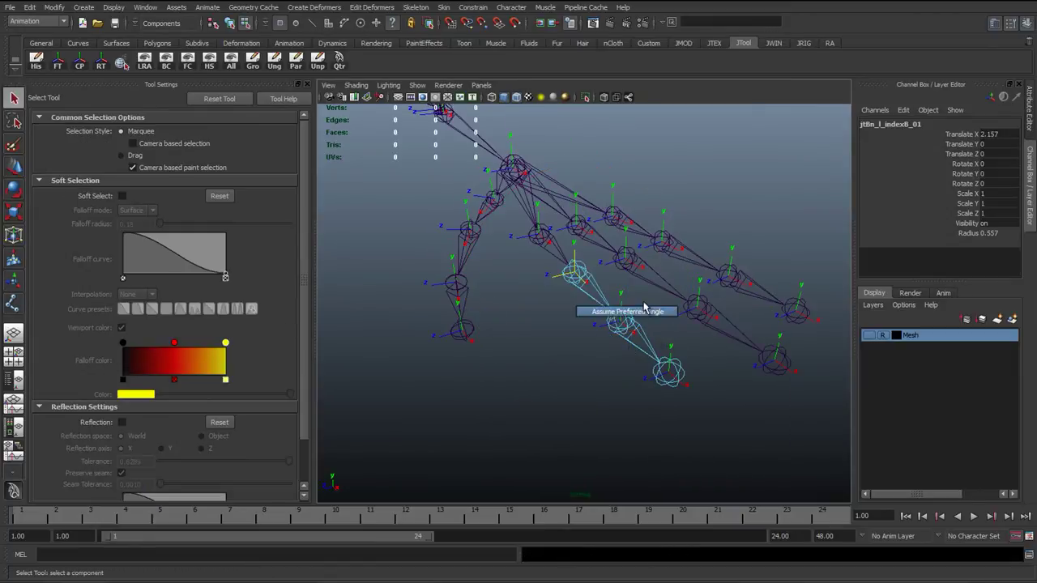
{"action": "left_click", "coordinate": [230, 23]}
{"action": "left_click", "coordinate": [635, 322]}
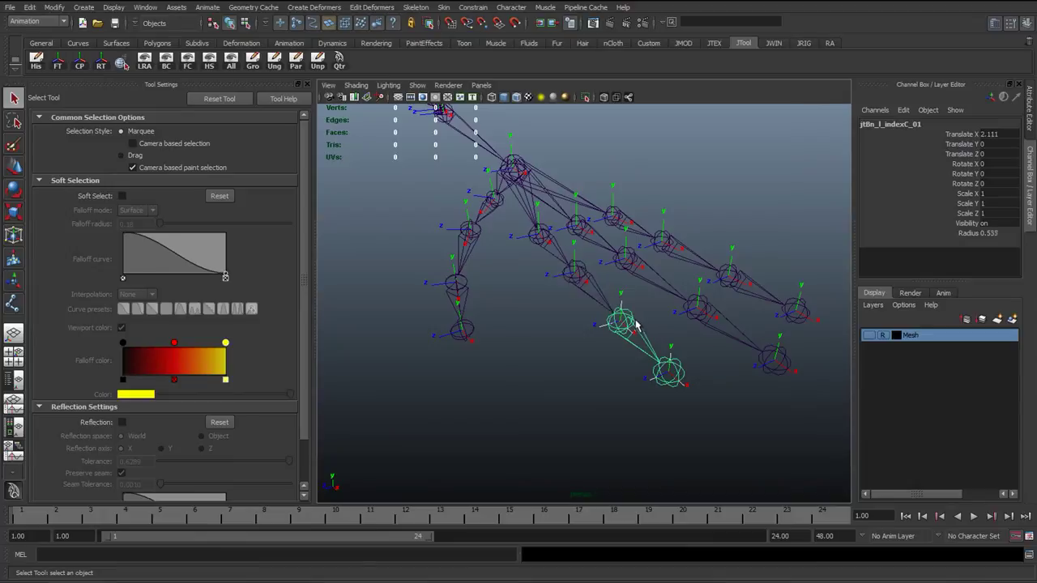
Inspect how the Rotate tool's rings line up with the local rotation axis of jtBn_l_indexC_01.
{"action": "key", "text": "e"}
{"action": "left_click_drag", "start_coordinate": [648, 321], "coordinate": [605, 277], "text": "alt"}
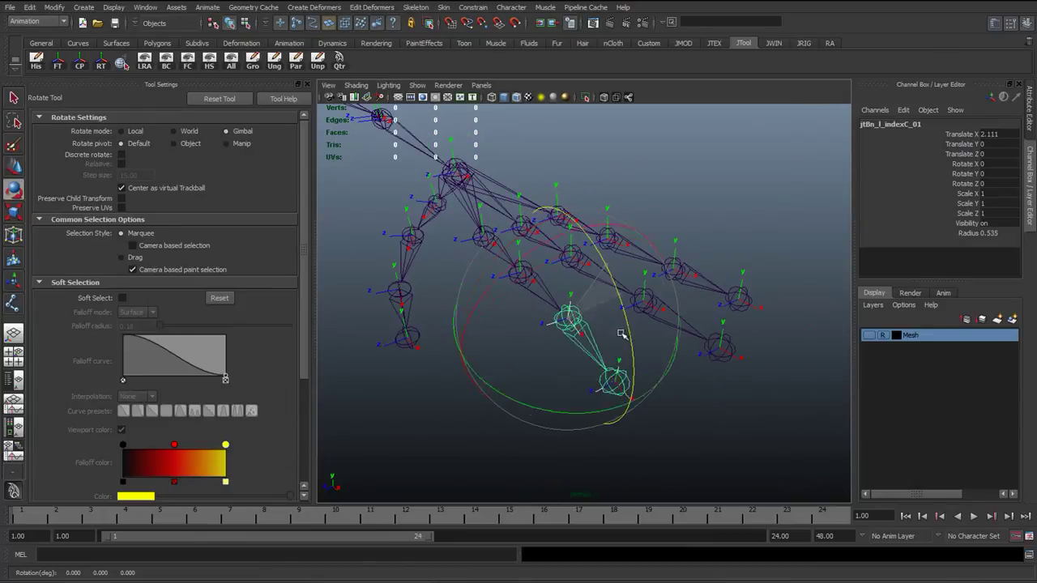
{"action": "left_click_drag", "start_coordinate": [612, 238], "coordinate": [516, 354]}
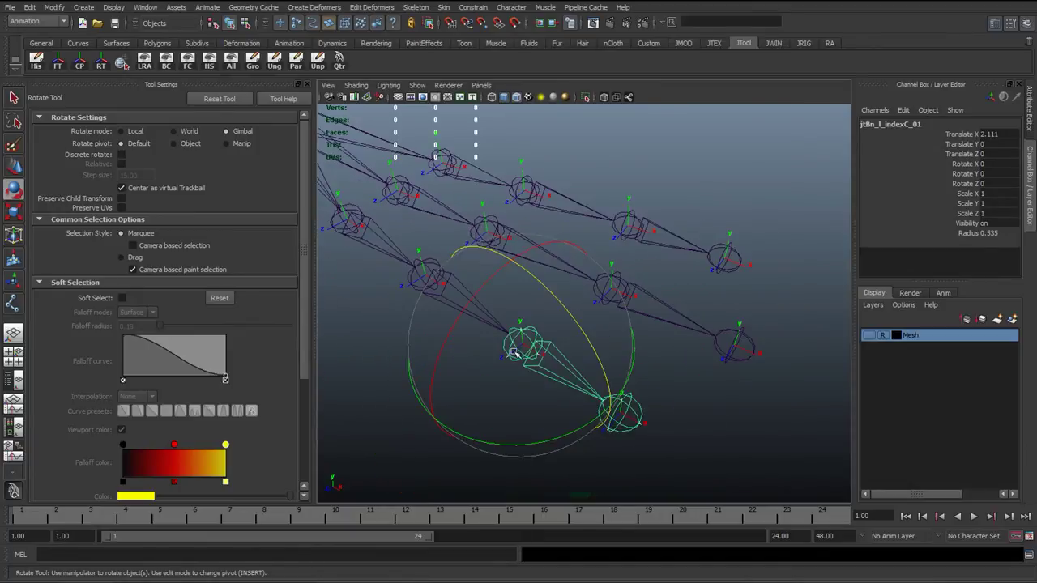
{"action": "right_click_drag", "start_coordinate": [584, 357], "coordinate": [544, 351], "text": "alt"}
{"action": "mouse_move", "coordinate": [544, 352]}
{"action": "left_mouse_down", "text": "alt"}
{"action": "mouse_move", "coordinate": [570, 343]}
{"action": "mouse_move", "coordinate": [548, 354]}
{"action": "left_mouse_up", "text": "alt"}
{"action": "key", "text": "q"}
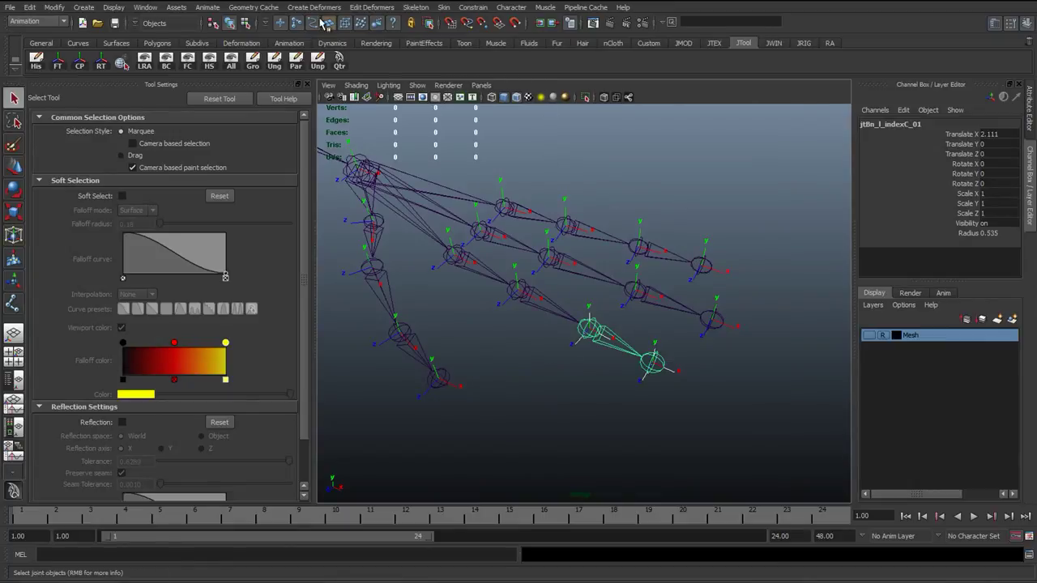
Open the Orient Joint options, reset them to the defaults and move the options window clear of the finger joints.
{"action": "left_click", "coordinate": [443, 8]}
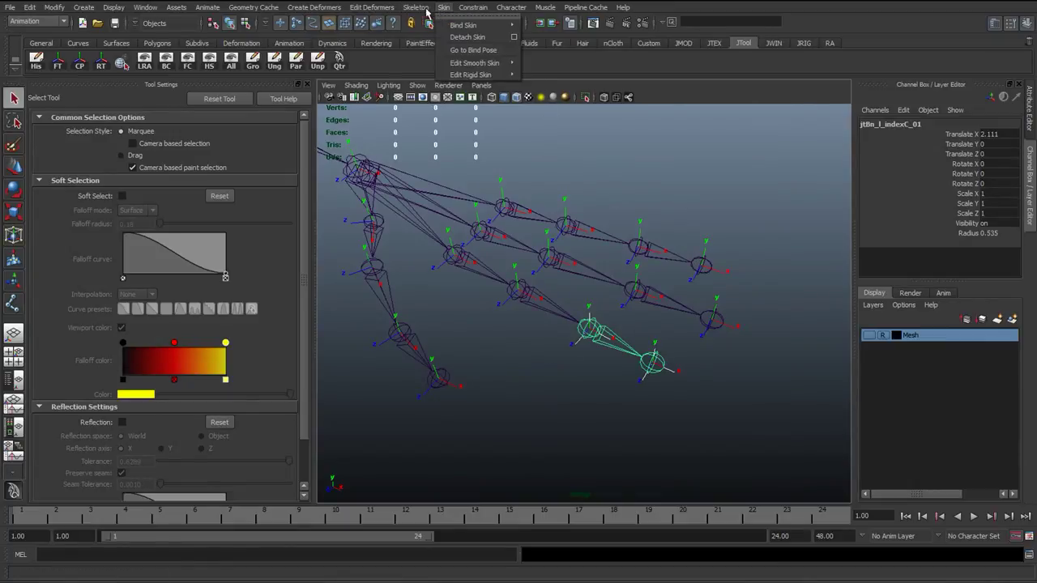
{"action": "mouse_move", "coordinate": [416, 7]}
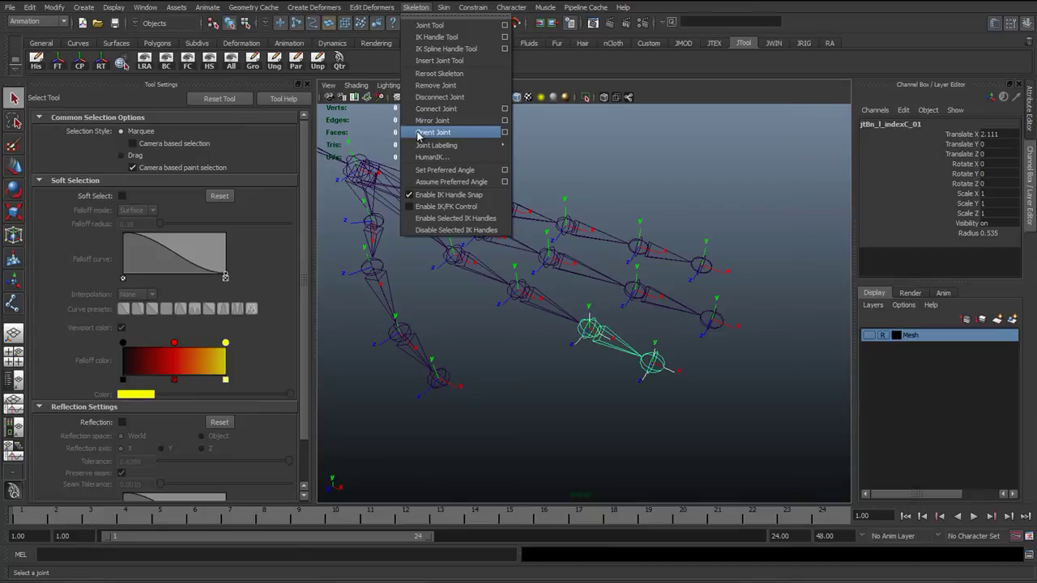
{"action": "left_click", "coordinate": [505, 138]}
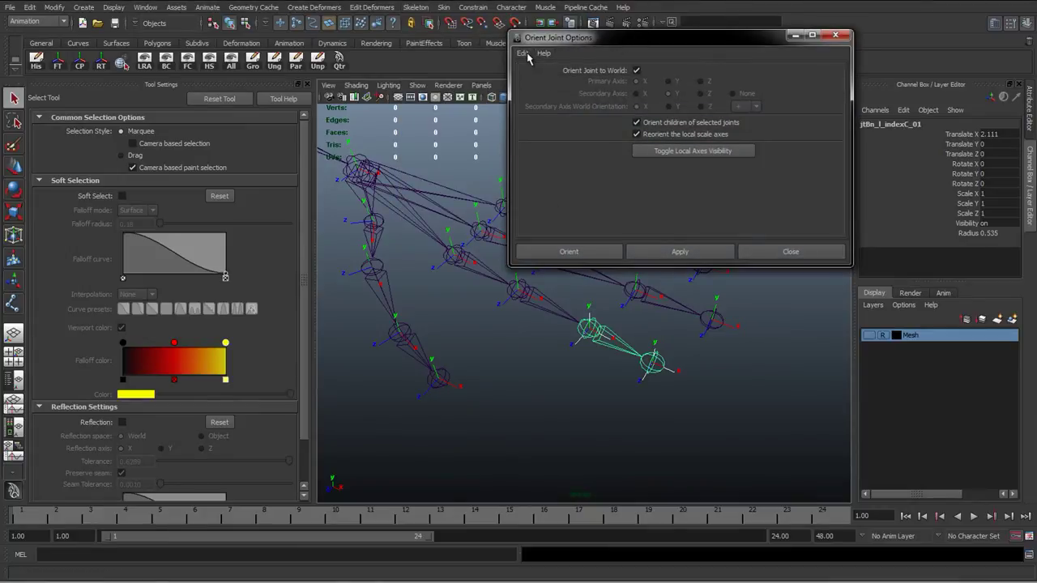
{"action": "left_click", "coordinate": [524, 54]}
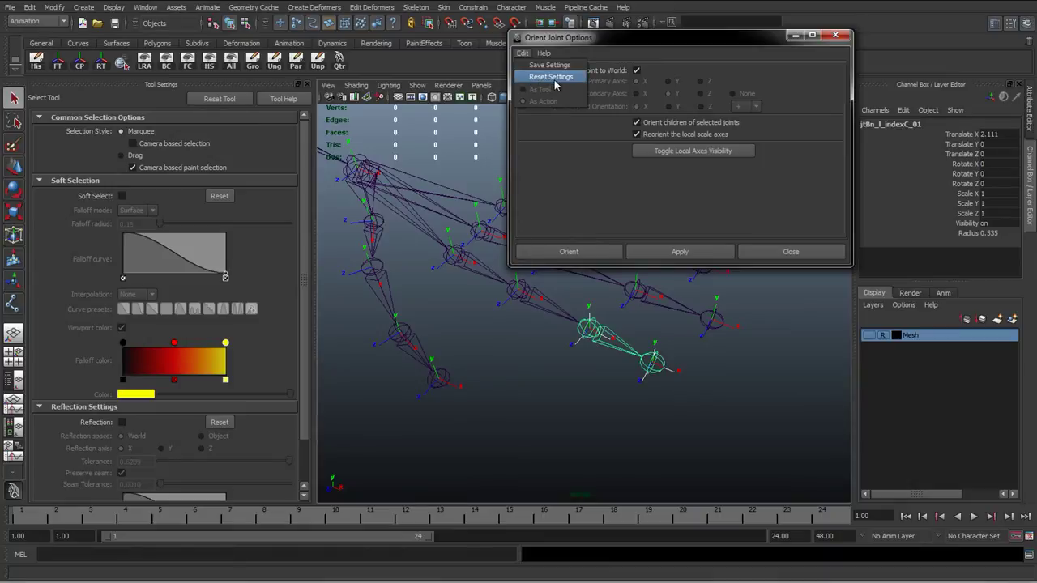
{"action": "left_click", "coordinate": [554, 76]}
{"action": "left_click_drag", "start_coordinate": [640, 38], "coordinate": [173, 133]}
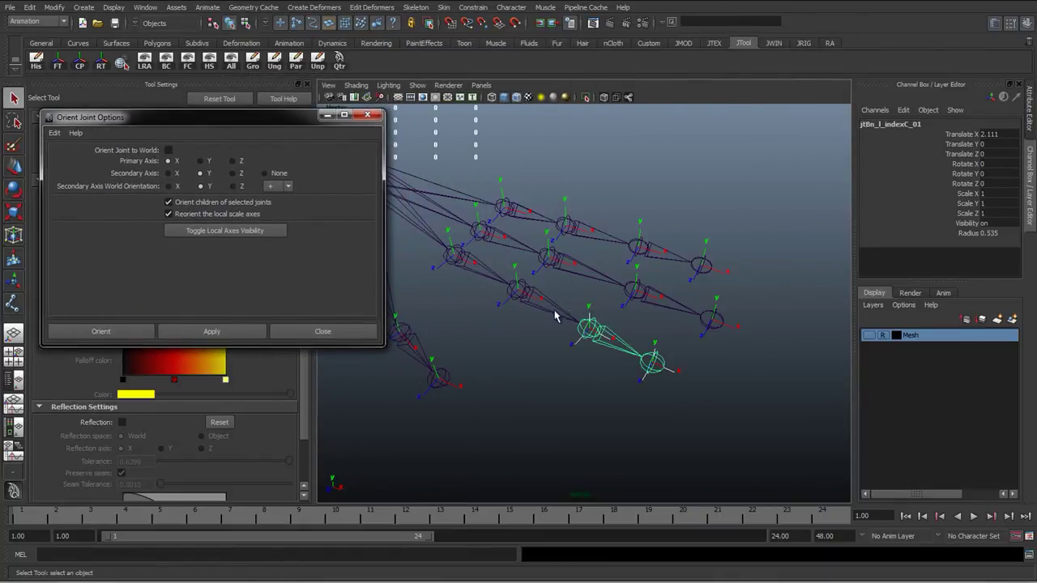
Orient the index finger chain from jtBn_l_indexA_01, including its child joints, to the world axes.
{"action": "left_click_drag", "start_coordinate": [555, 311], "coordinate": [558, 315], "text": "alt"}
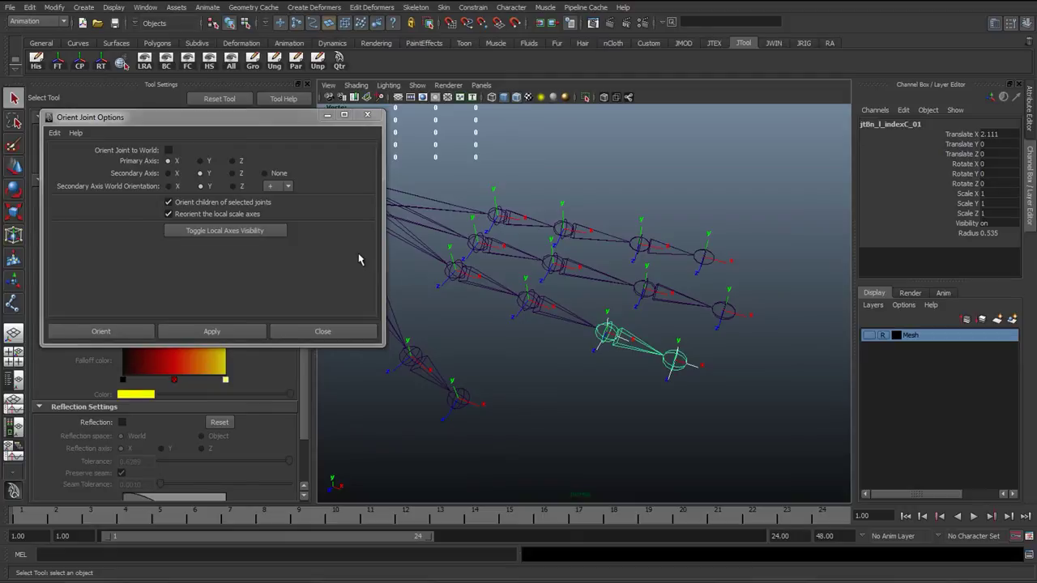
{"action": "left_click_drag", "start_coordinate": [582, 362], "coordinate": [567, 342], "text": "alt"}
{"action": "left_click", "coordinate": [561, 329]}
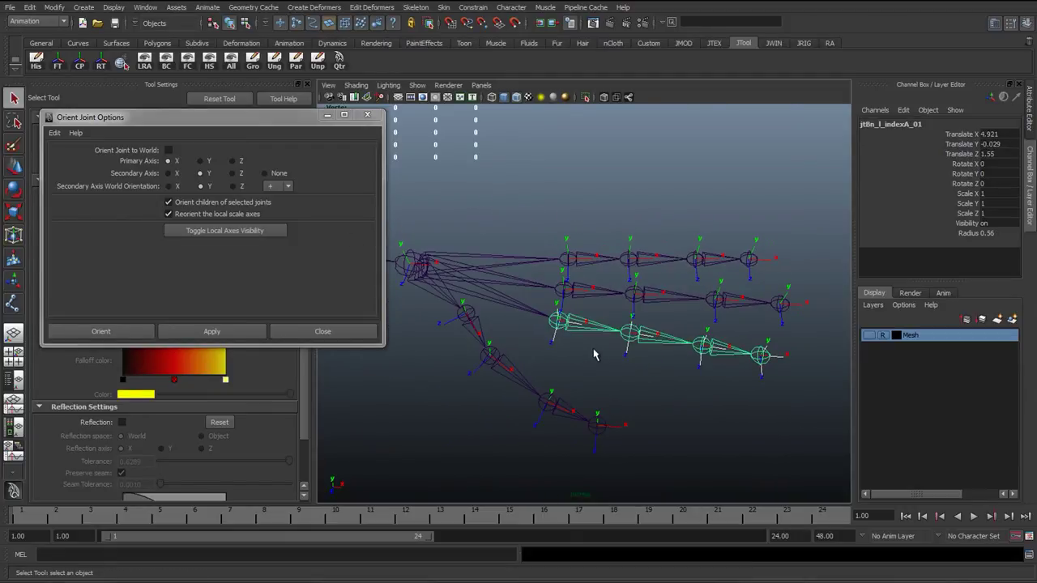
{"action": "key", "text": "f"}
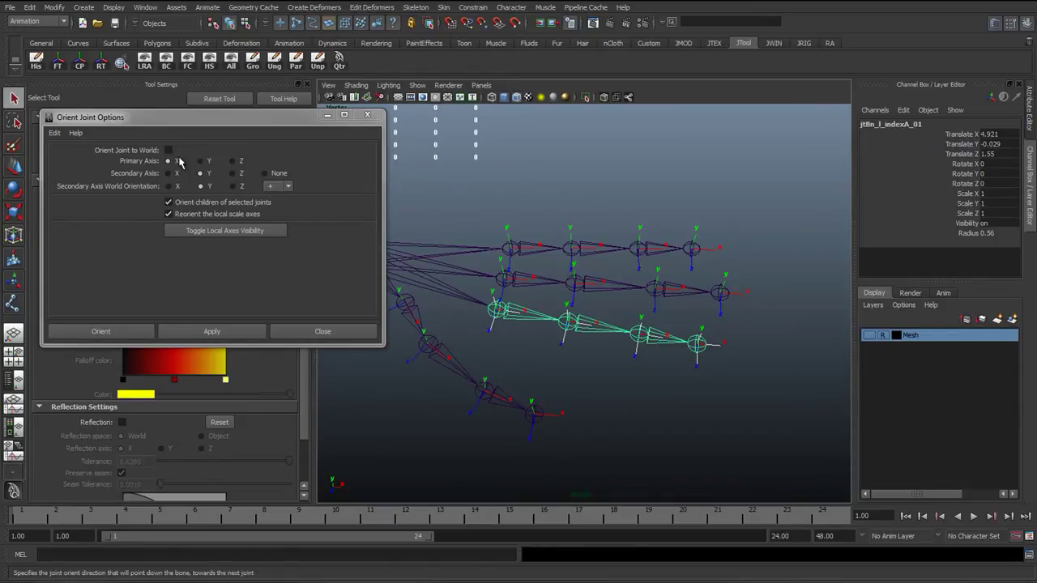
{"action": "left_click", "coordinate": [168, 151]}
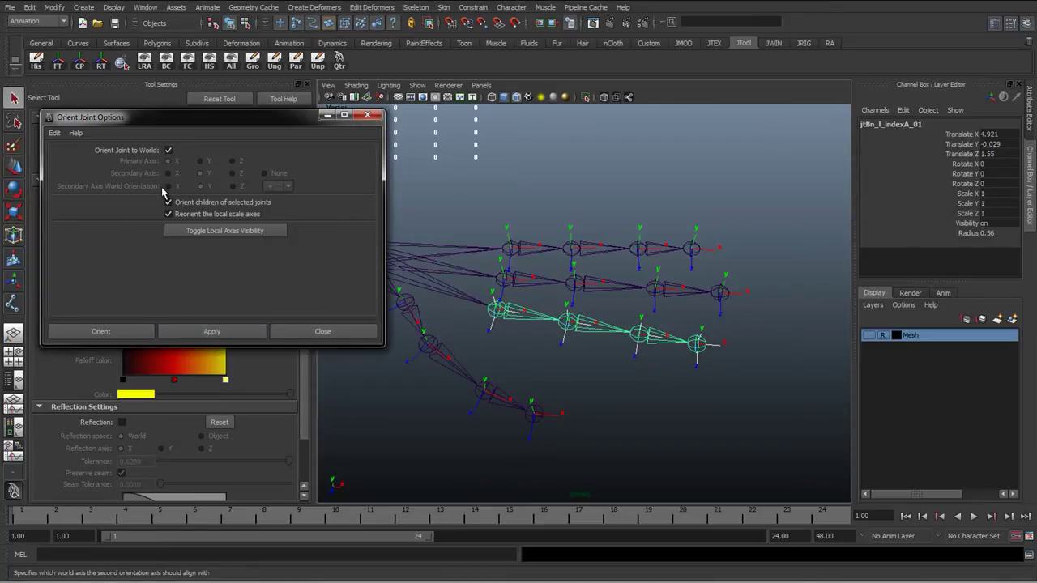
{"action": "left_click", "coordinate": [213, 329]}
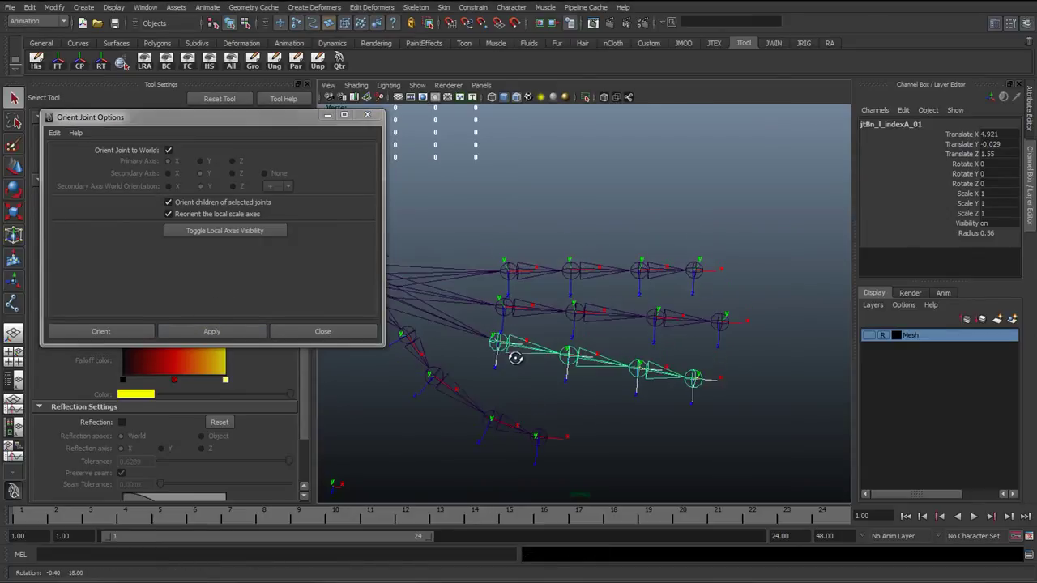
Reorient the index finger chain with world orientation off, X as primary axis, Y as secondary axis and +Y as secondary world orientation.
{"action": "right_click_drag", "start_coordinate": [487, 300], "coordinate": [542, 322], "text": "alt"}
{"action": "key", "text": "space"}
{"action": "left_click_drag", "start_coordinate": [542, 319], "coordinate": [510, 322]}
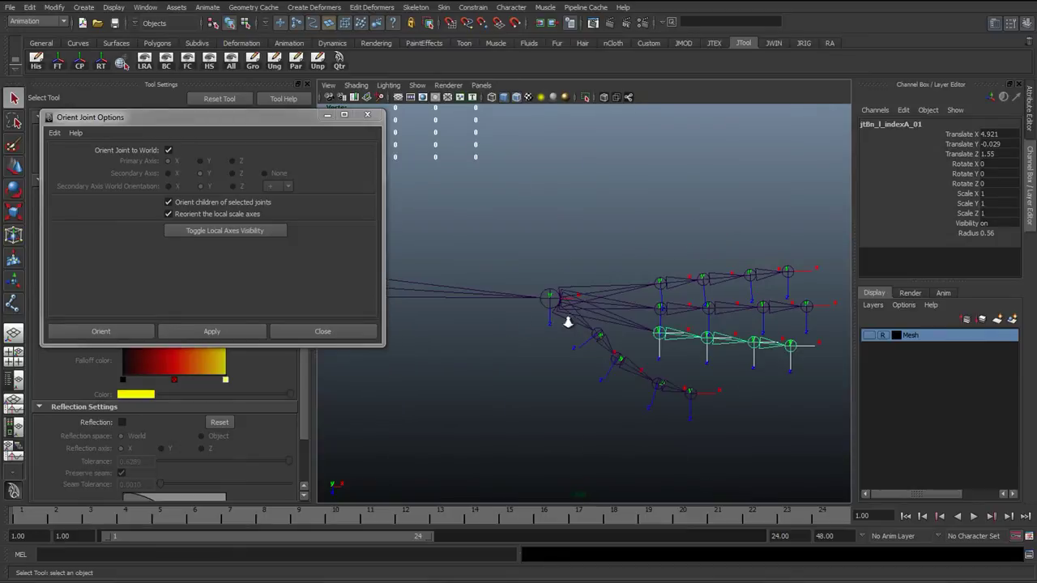
{"action": "right_click_drag", "start_coordinate": [570, 322], "coordinate": [527, 314], "text": "alt"}
{"action": "middle_click_drag", "start_coordinate": [632, 316], "coordinate": [544, 302], "text": "alt"}
{"action": "right_click_drag", "start_coordinate": [544, 301], "coordinate": [836, 403], "text": "alt"}
{"action": "middle_click_drag", "start_coordinate": [574, 345], "coordinate": [587, 332], "text": "alt"}
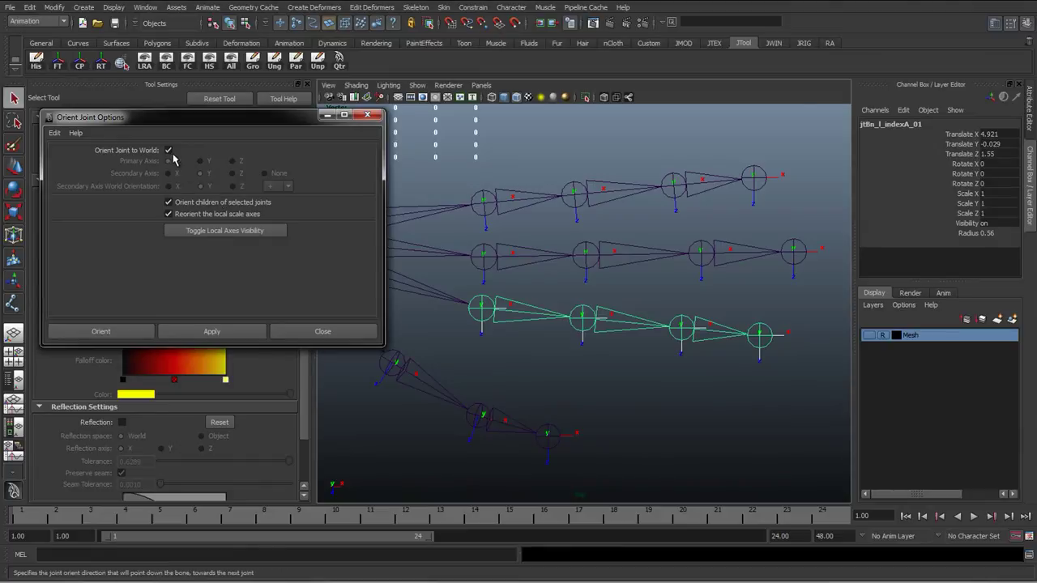
{"action": "left_click", "coordinate": [169, 151]}
{"action": "left_click", "coordinate": [212, 331]}
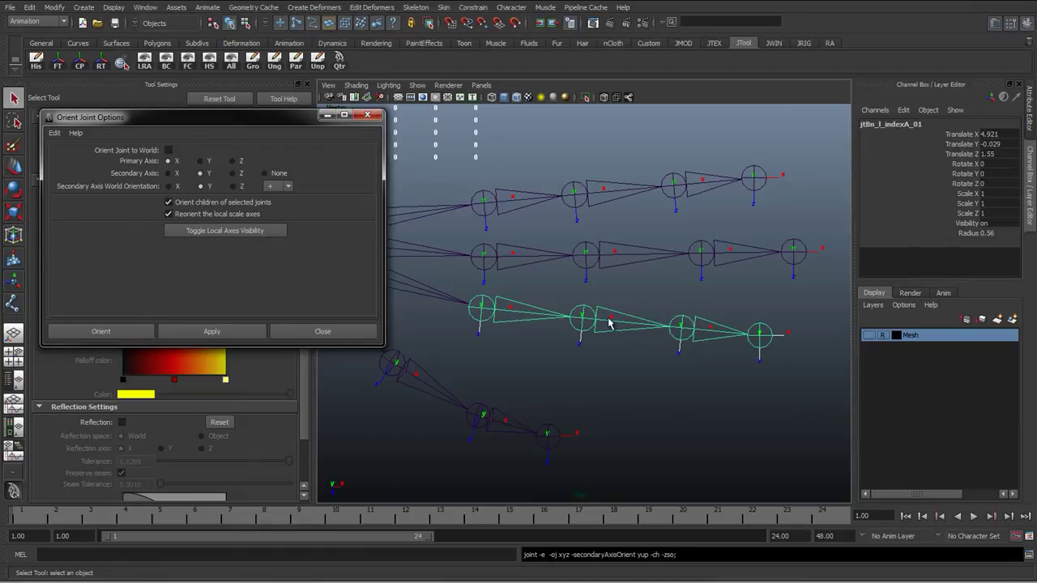
{"action": "middle_click_drag", "start_coordinate": [591, 316], "coordinate": [608, 329], "text": "alt"}
{"action": "key", "text": "space"}
{"action": "left_click_drag", "start_coordinate": [608, 329], "coordinate": [595, 310]}
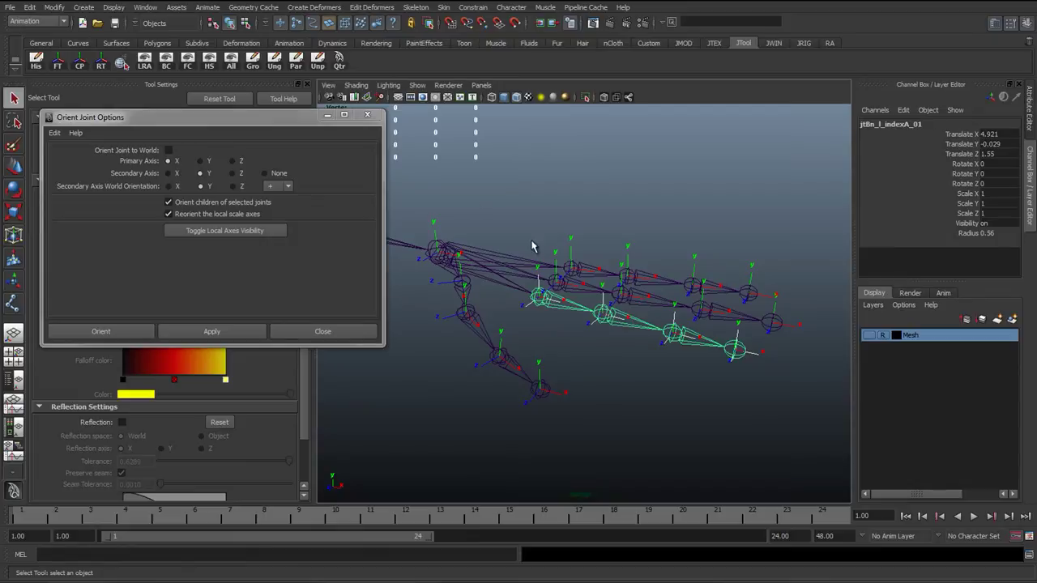
Test-rotate jtBn_l_indexB_01 about its Z axis to about 26.9 degrees and undo the rotation.
{"action": "left_click", "coordinate": [438, 252]}
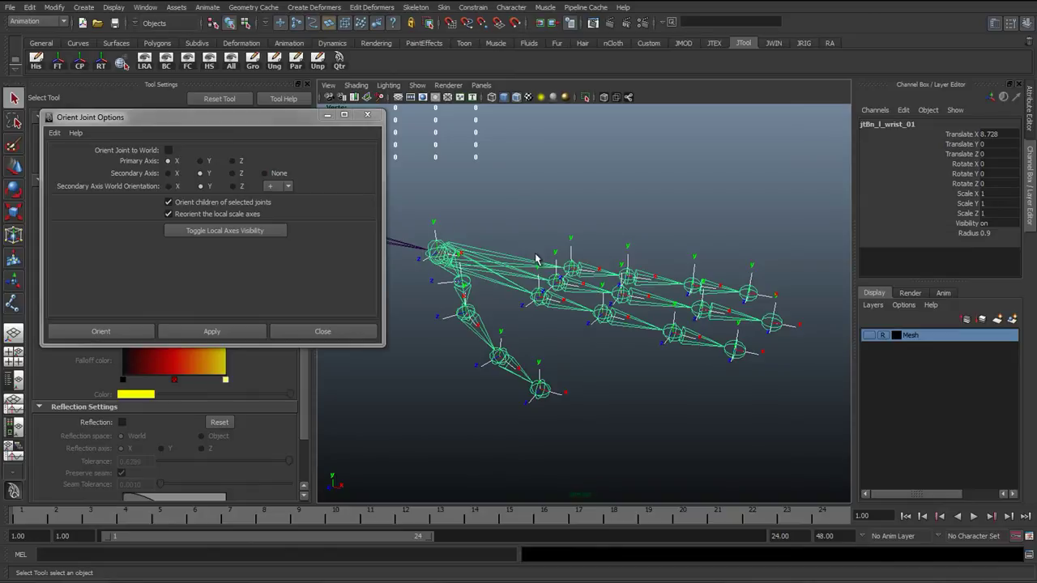
{"action": "middle_click_drag", "start_coordinate": [557, 308], "coordinate": [589, 309], "text": "alt"}
{"action": "left_click", "coordinate": [620, 338]}
{"action": "key", "text": "e"}
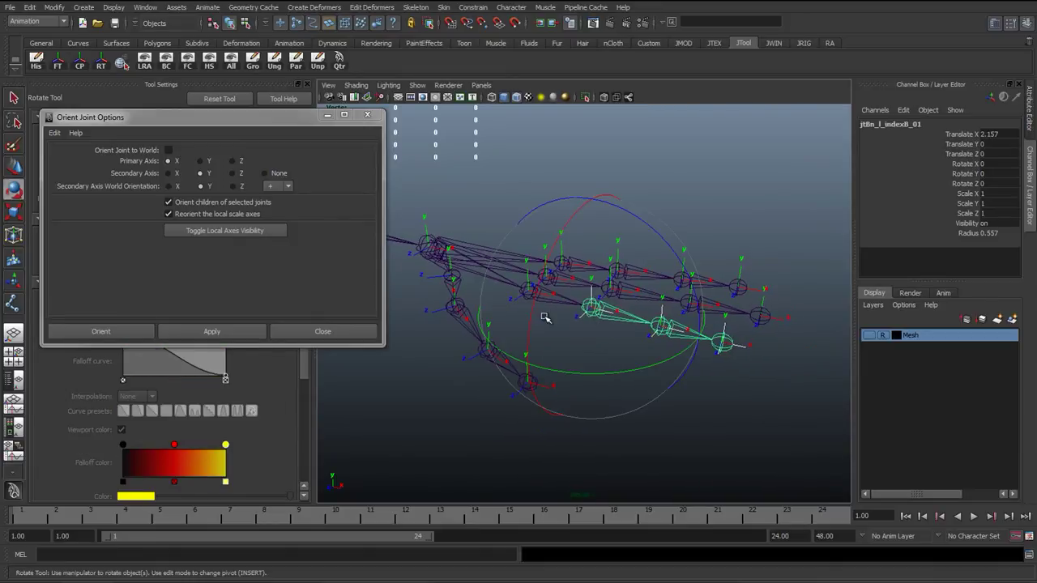
{"action": "right_click_drag", "start_coordinate": [544, 317], "coordinate": [619, 277], "text": "alt"}
{"action": "left_click_drag", "start_coordinate": [593, 285], "coordinate": [577, 261], "text": "alt"}
{"action": "left_click_drag", "start_coordinate": [607, 192], "coordinate": [561, 145]}
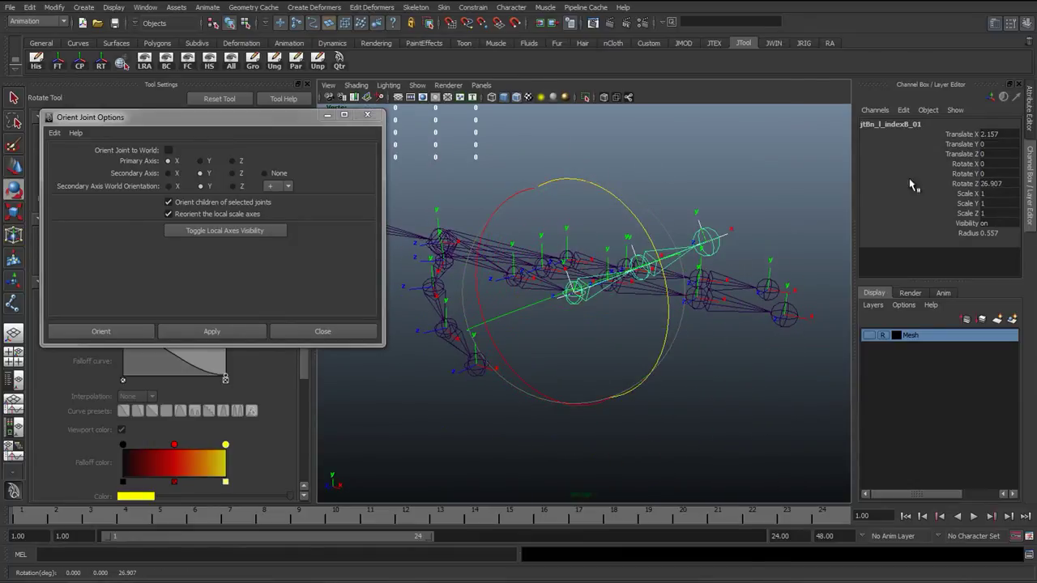
{"action": "key", "text": "ctrl+z"}
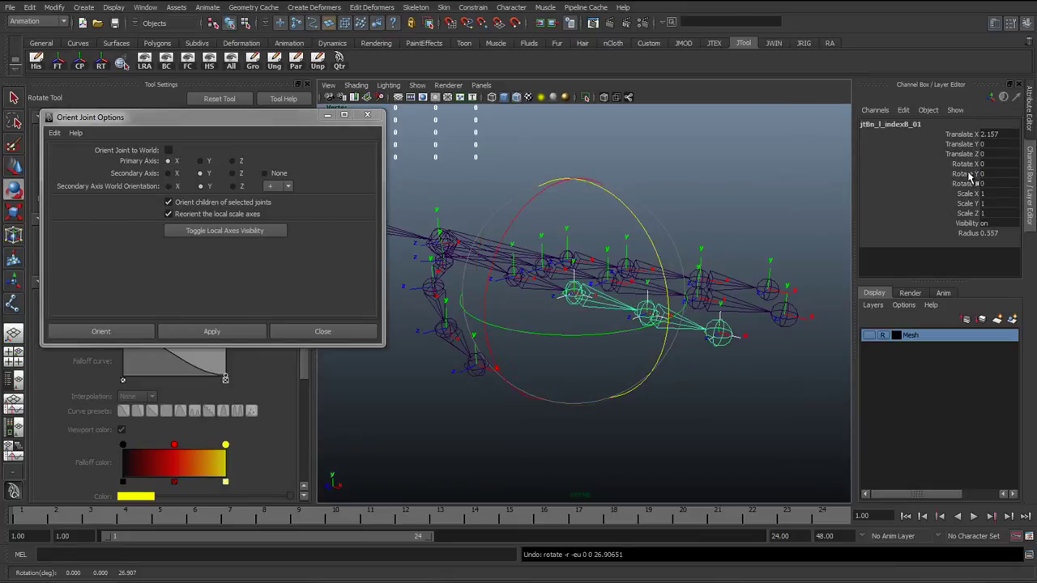
Highlight the Rotate X and Rotate Y channels of jtBn_l_indexB_01, followed by Rotate Z alone, to compare its rotation axes.
{"action": "left_click", "coordinate": [965, 163]}
{"action": "left_click", "coordinate": [967, 177], "text": "shift"}
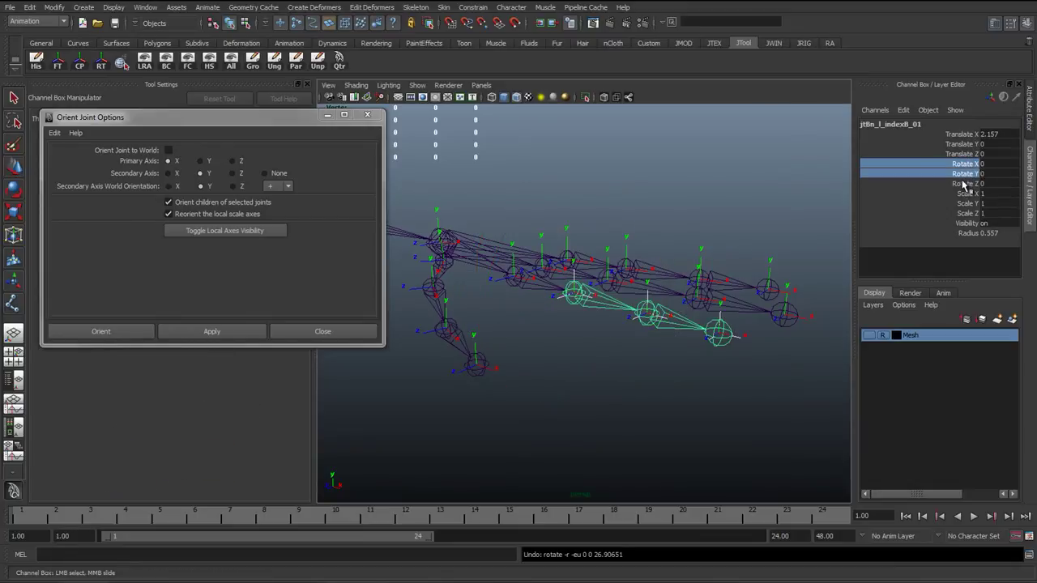
{"action": "left_click", "coordinate": [964, 184]}
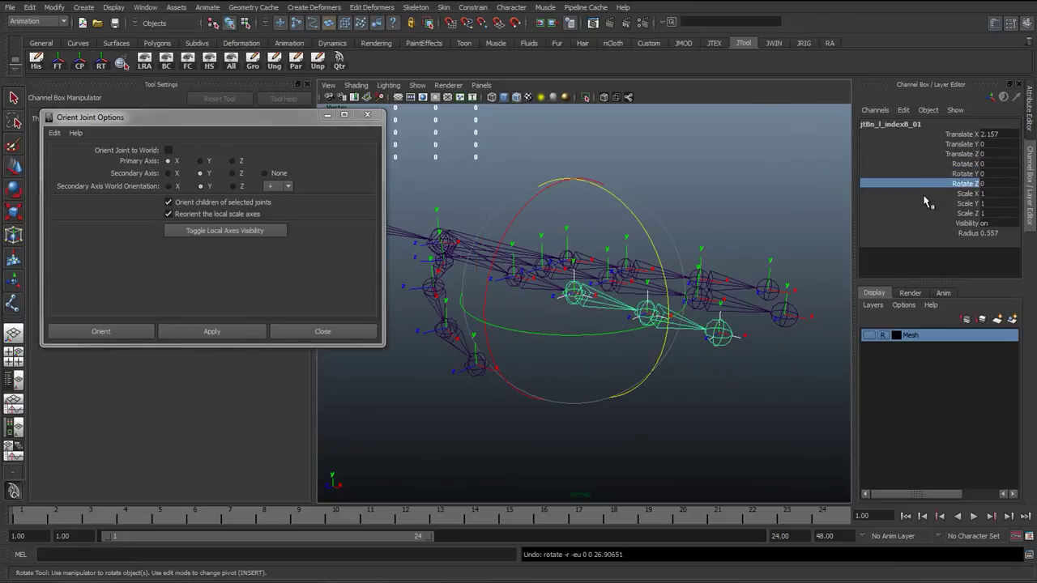
{"action": "left_click_drag", "start_coordinate": [537, 331], "coordinate": [562, 338], "text": "alt"}
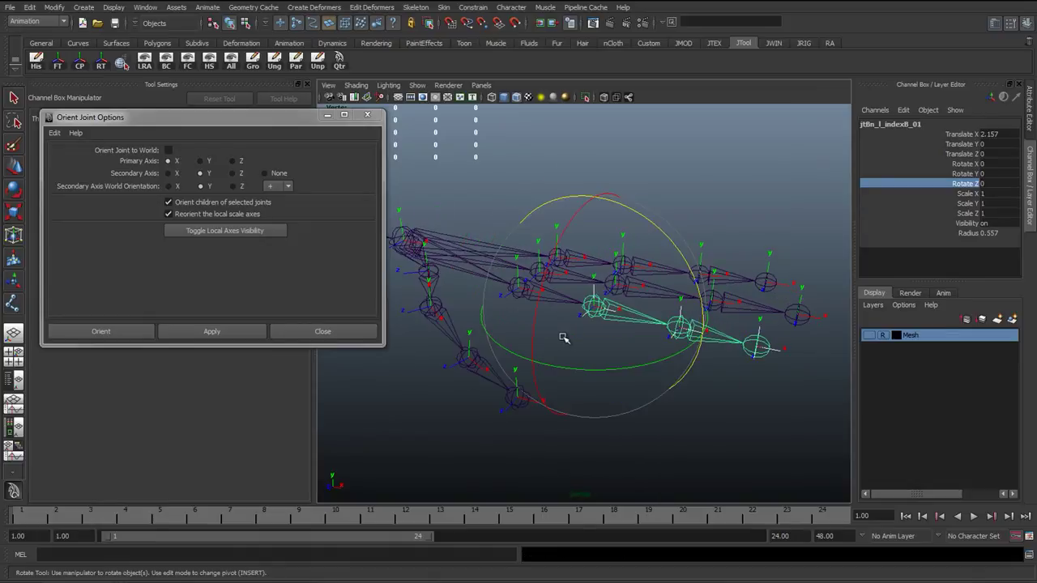
Select the thumb end joint jtEnd_l_thumbEnd_01 with the Move tool and view the hand from the top.
{"action": "key", "text": "q"}
{"action": "left_click_drag", "start_coordinate": [558, 384], "coordinate": [666, 409], "text": "alt"}
{"action": "scroll", "coordinate": [638, 397], "scroll_direction": "down", "scroll_amount": 1}
{"action": "middle_click_drag", "start_coordinate": [574, 435], "coordinate": [556, 387], "text": "alt"}
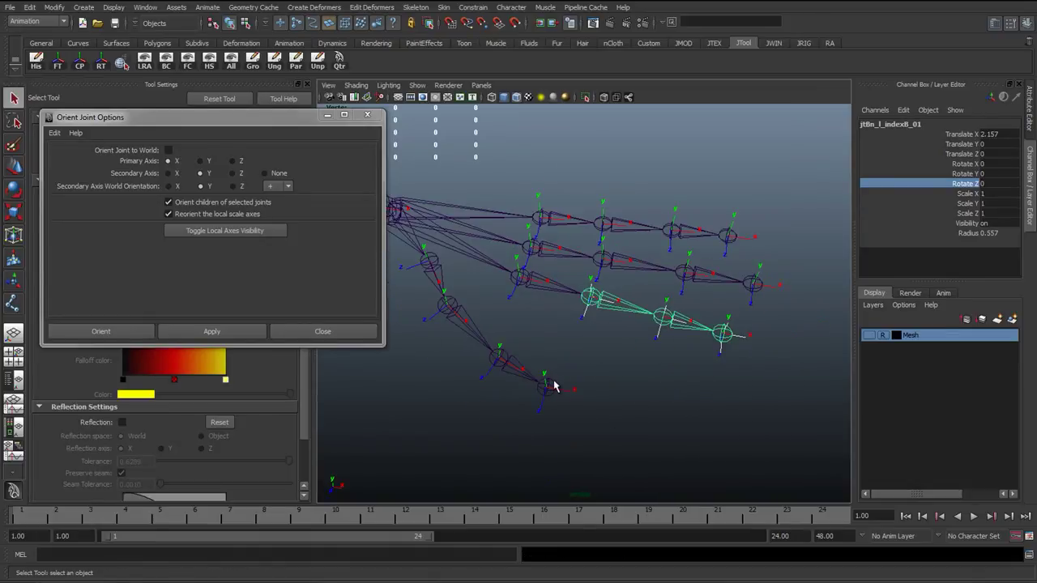
{"action": "left_click", "coordinate": [548, 385]}
{"action": "left_click_drag", "start_coordinate": [723, 334], "coordinate": [686, 339], "text": "alt"}
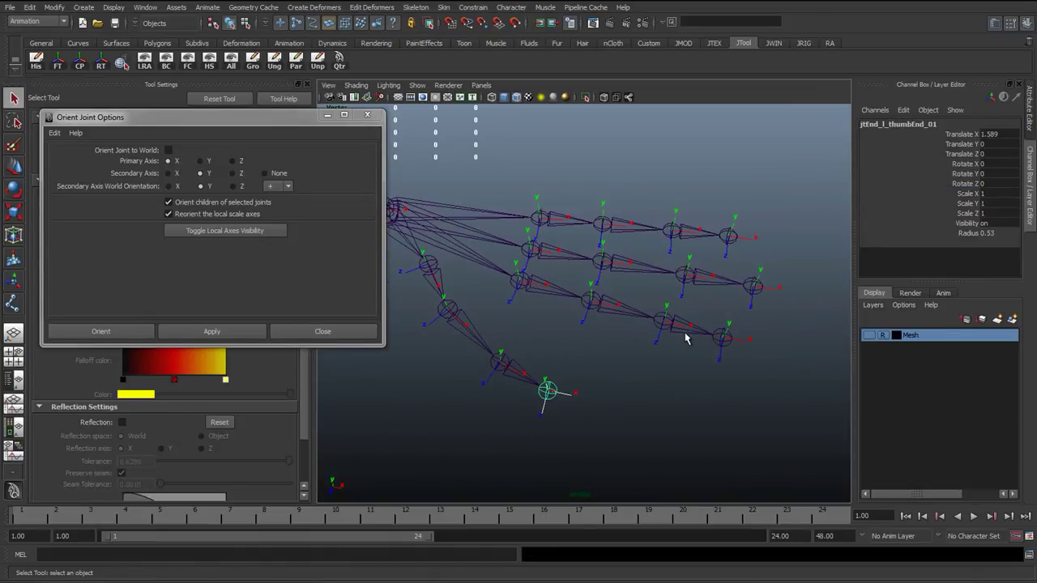
{"action": "key", "text": "w"}
{"action": "key", "text": "space"}
{"action": "left_click_drag", "start_coordinate": [615, 375], "coordinate": [618, 328]}
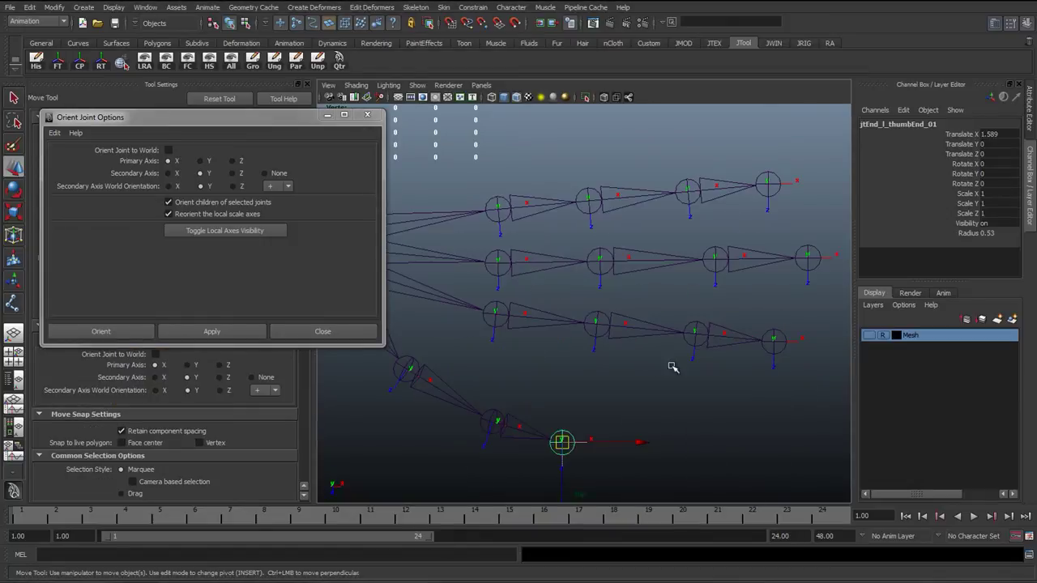
Add the ring, middle and index finger end joints to the thumb end joint selection.
{"action": "middle_click_drag", "start_coordinate": [671, 365], "coordinate": [644, 262], "text": "alt"}
{"action": "left_click_drag", "start_coordinate": [644, 261], "coordinate": [588, 324], "text": "alt"}
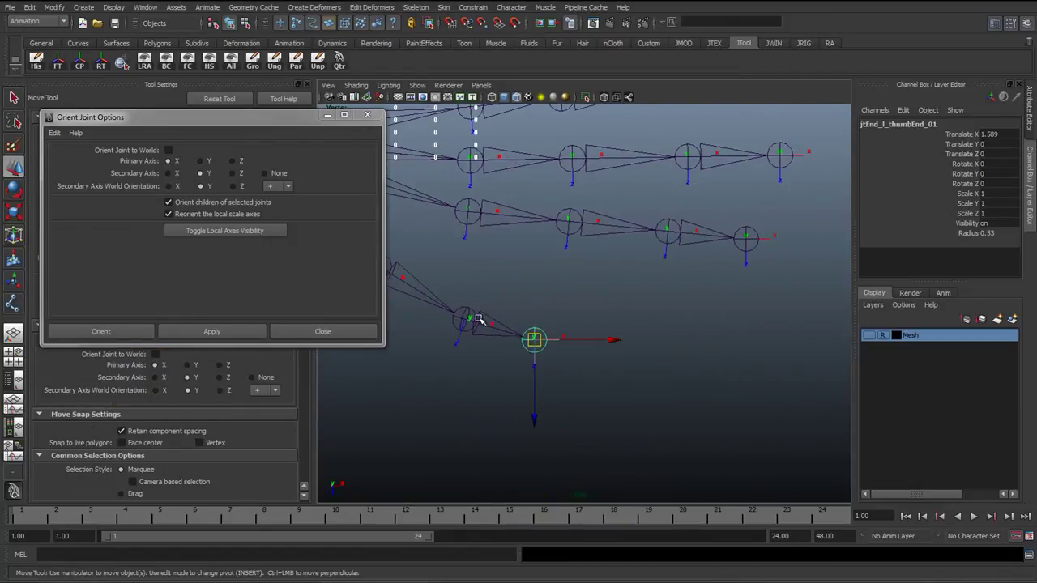
{"action": "left_click_drag", "start_coordinate": [537, 262], "coordinate": [567, 308], "text": "alt"}
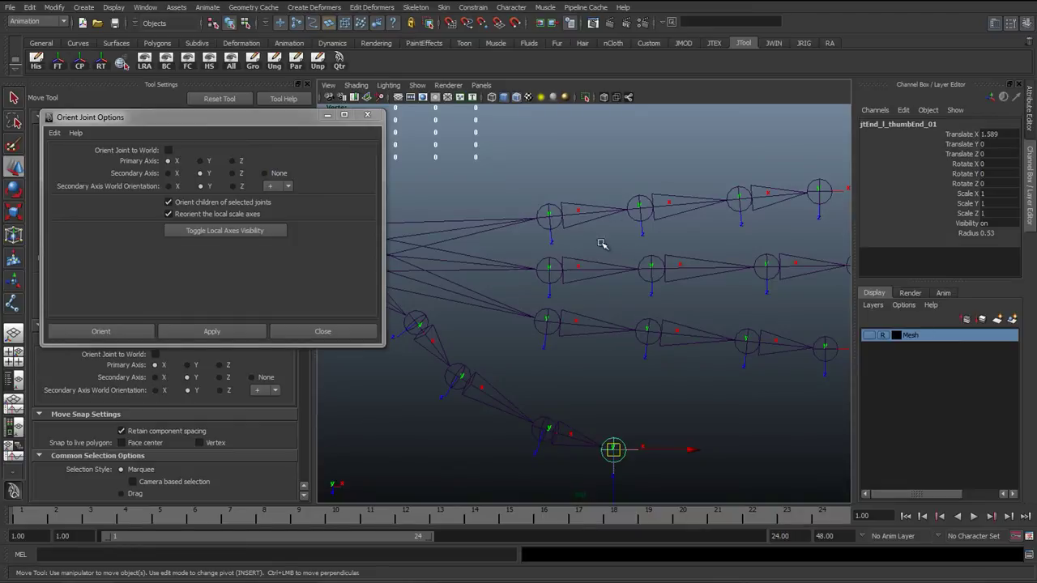
{"action": "middle_click_drag", "start_coordinate": [610, 297], "coordinate": [494, 181], "text": "alt"}
{"action": "middle_click_drag", "start_coordinate": [562, 343], "coordinate": [552, 387], "text": "alt"}
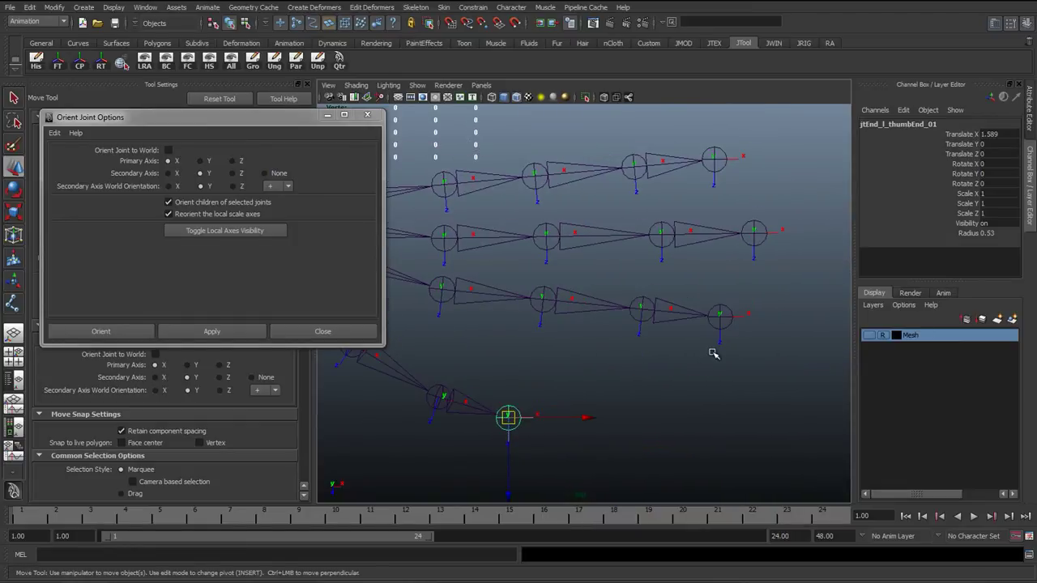
{"action": "left_click", "coordinate": [714, 159]}
{"action": "left_click", "coordinate": [753, 234]}
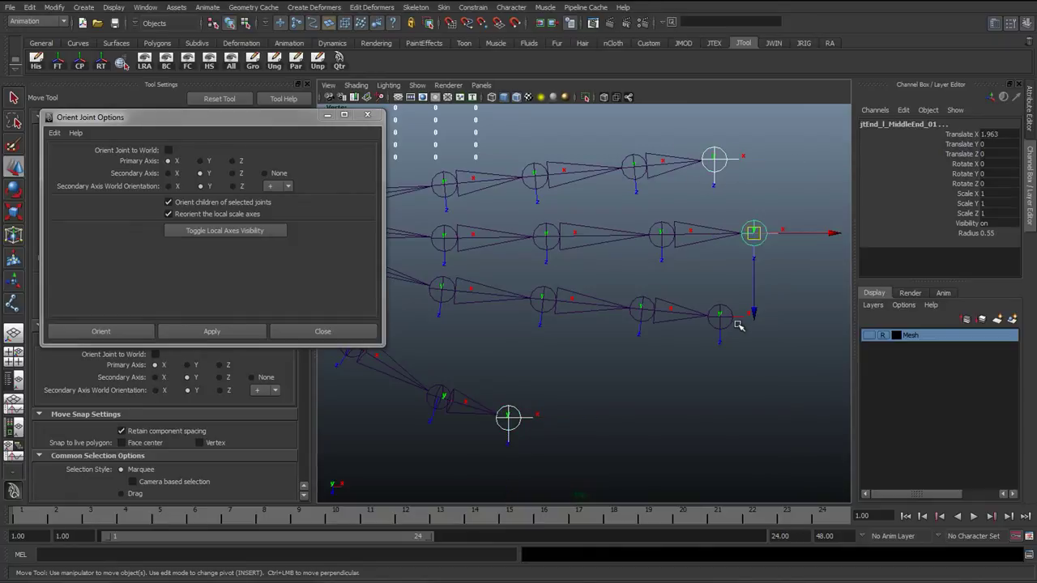
{"action": "left_click", "coordinate": [722, 313]}
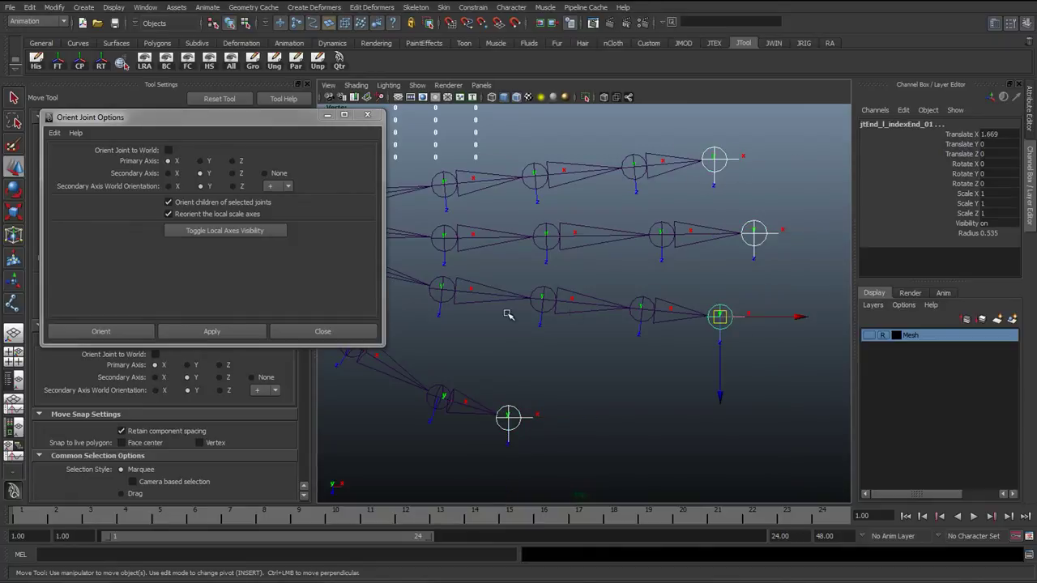
Reset the Orient Joint settings and orient the four selected end joints with Orient Joint to World enabled.
{"action": "left_click", "coordinate": [54, 133]}
{"action": "left_click", "coordinate": [67, 156]}
{"action": "left_click", "coordinate": [169, 150]}
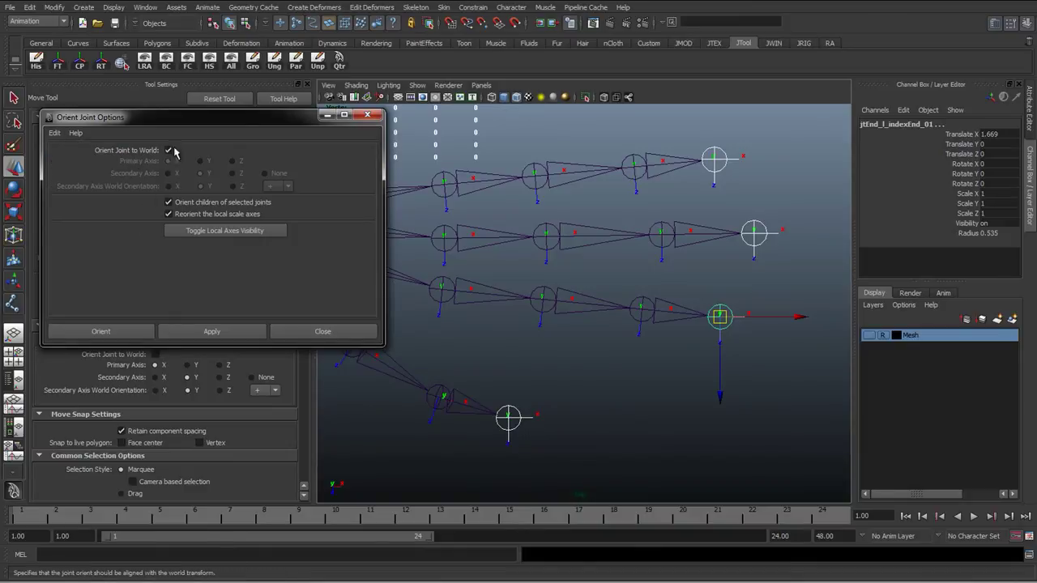
{"action": "left_click", "coordinate": [195, 332]}
{"action": "middle_click_drag", "start_coordinate": [641, 271], "coordinate": [650, 283], "text": "alt"}
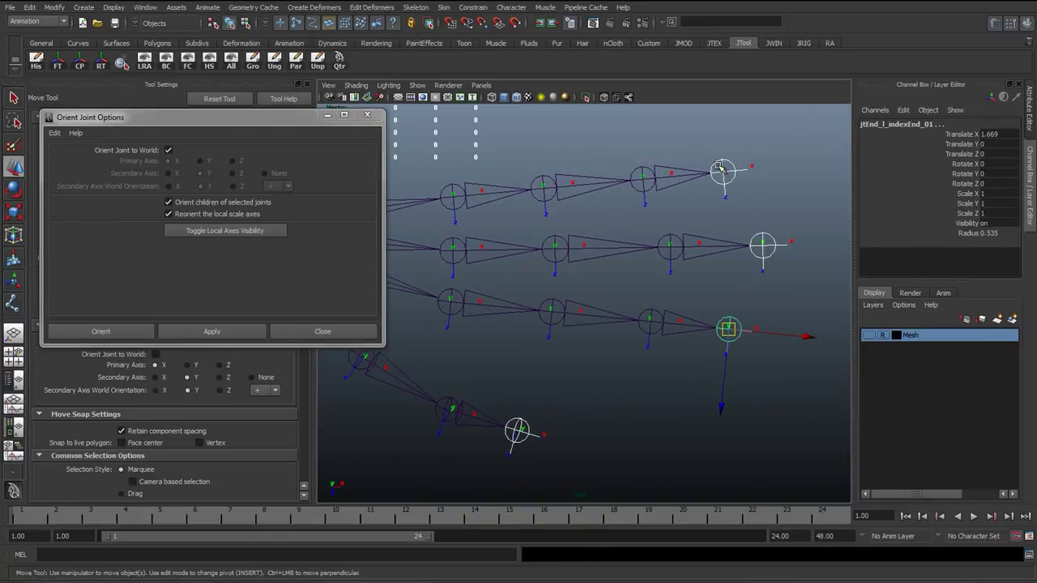
Compare the local axes of jtEnd_l_RingEnd_01 and jtBn_l_RingC_01, clear the selection and examine the fingertip joints up close.
{"action": "left_click", "coordinate": [673, 180]}
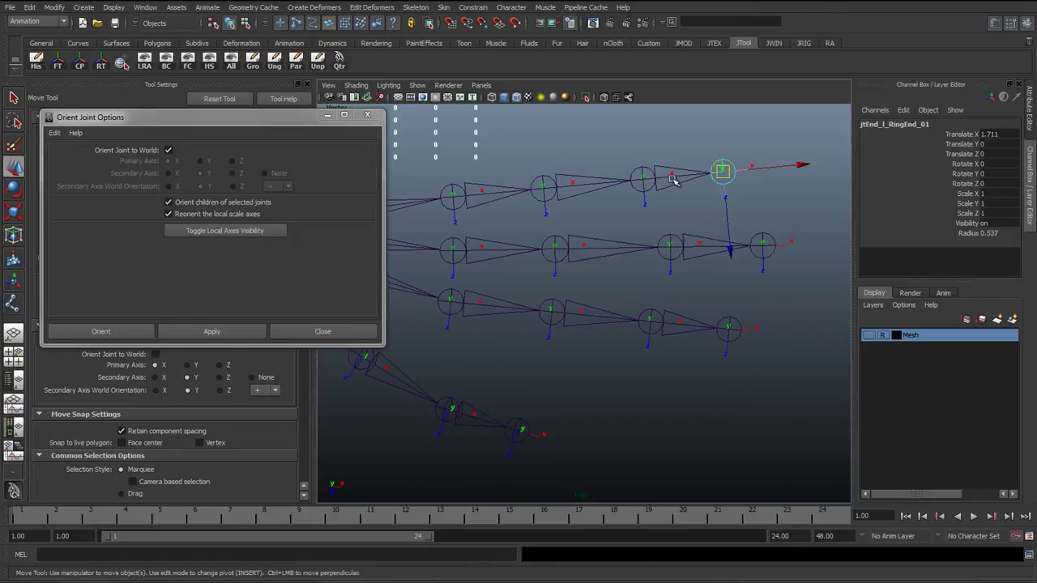
{"action": "left_click", "coordinate": [643, 176]}
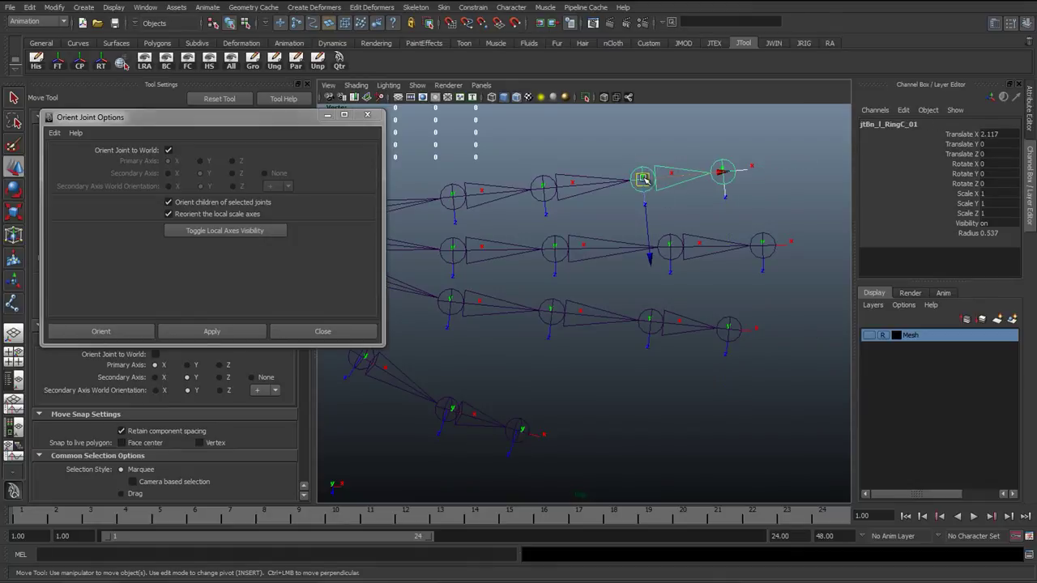
{"action": "key", "text": "q"}
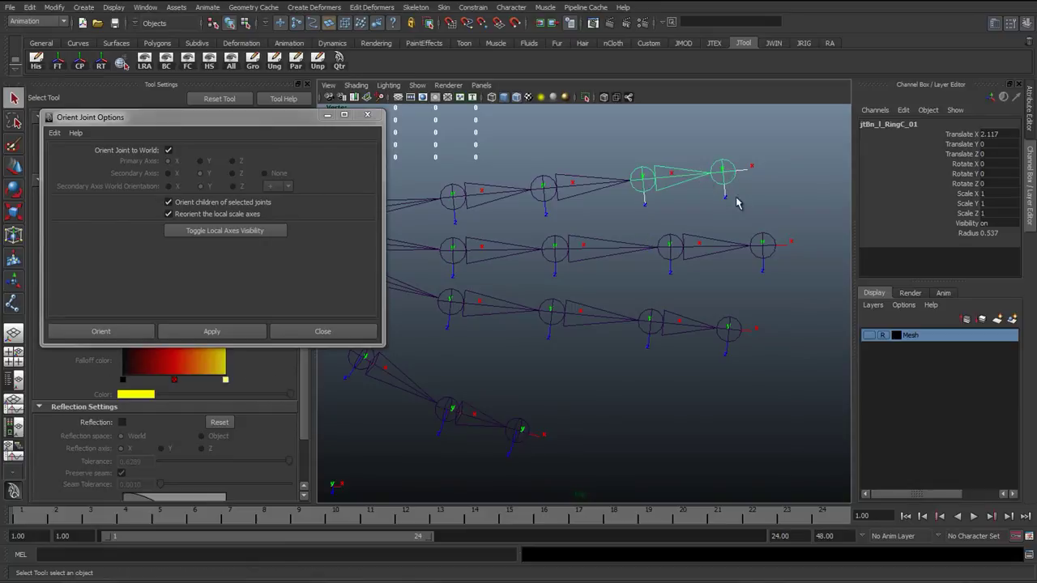
{"action": "left_click", "coordinate": [598, 258]}
{"action": "right_click_drag", "start_coordinate": [609, 282], "coordinate": [585, 280], "text": "alt"}
{"action": "middle_click_drag", "start_coordinate": [423, 272], "coordinate": [507, 289], "text": "alt"}
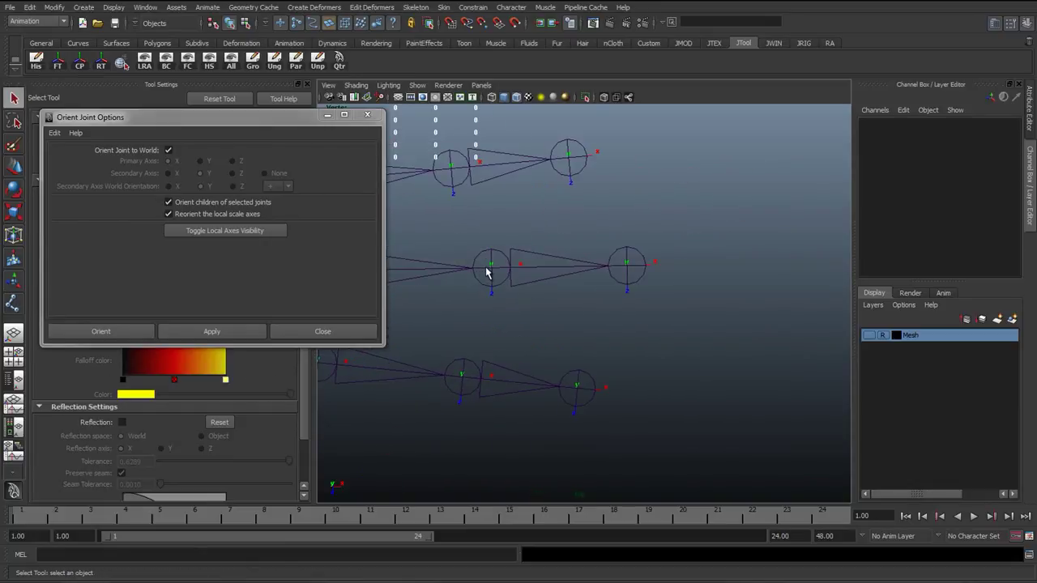
Compare the local axes of the last middle finger joint and jtEnd_l_MiddleEnd_01, and return to the perspective view.
{"action": "left_click", "coordinate": [489, 274]}
{"action": "left_click", "coordinate": [644, 255], "text": "shift"}
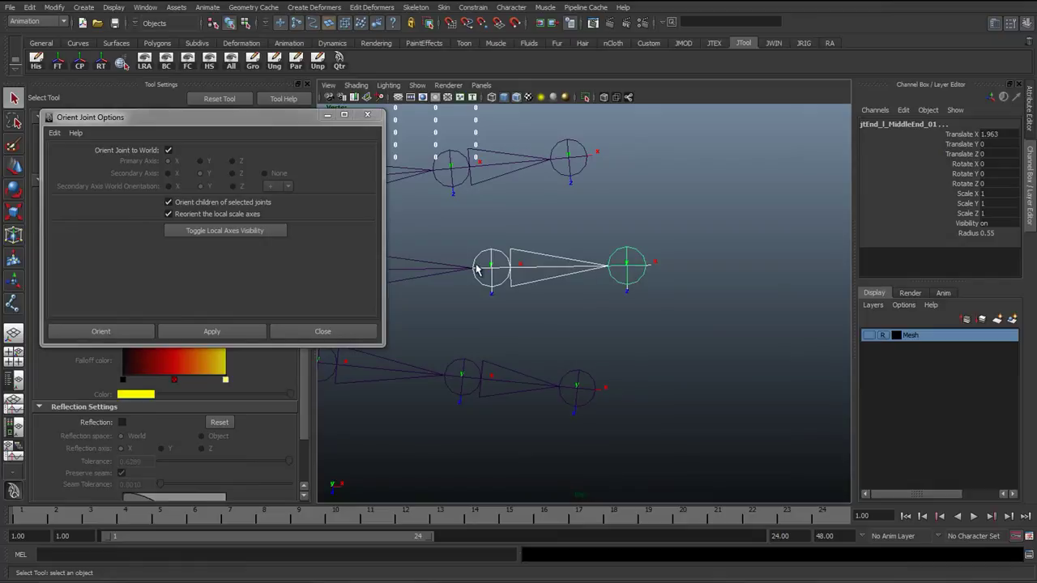
{"action": "key", "text": "space"}
{"action": "left_click_drag", "start_coordinate": [560, 269], "coordinate": [564, 243]}
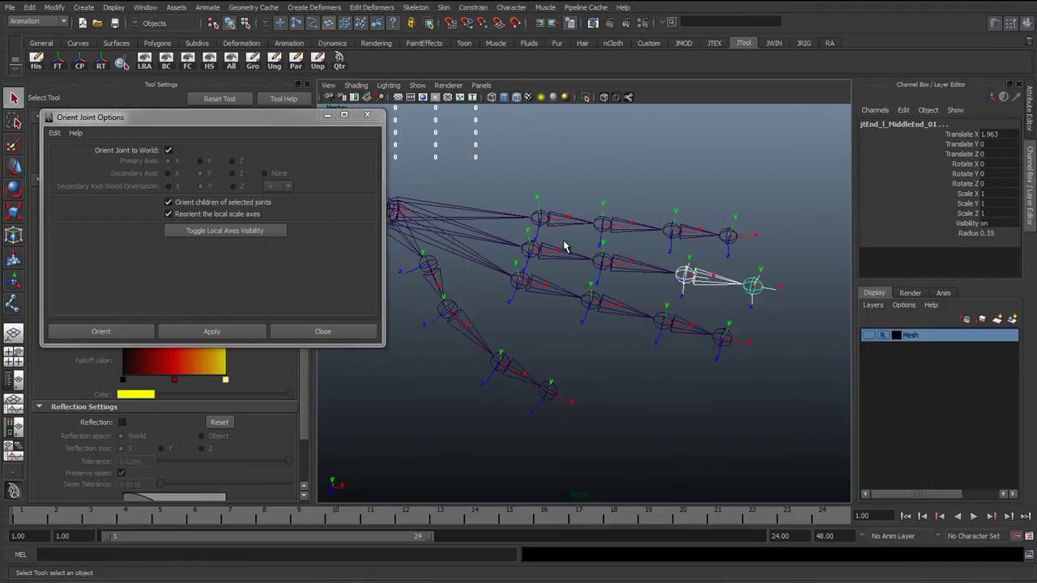
Select the left shoulder joint jtBn_l_shoulder_01 and close the Orient Joint options and the Tool Settings.
{"action": "left_click", "coordinate": [546, 342]}
{"action": "left_click_drag", "start_coordinate": [546, 342], "coordinate": [444, 217], "text": "alt"}
{"action": "left_click", "coordinate": [509, 218]}
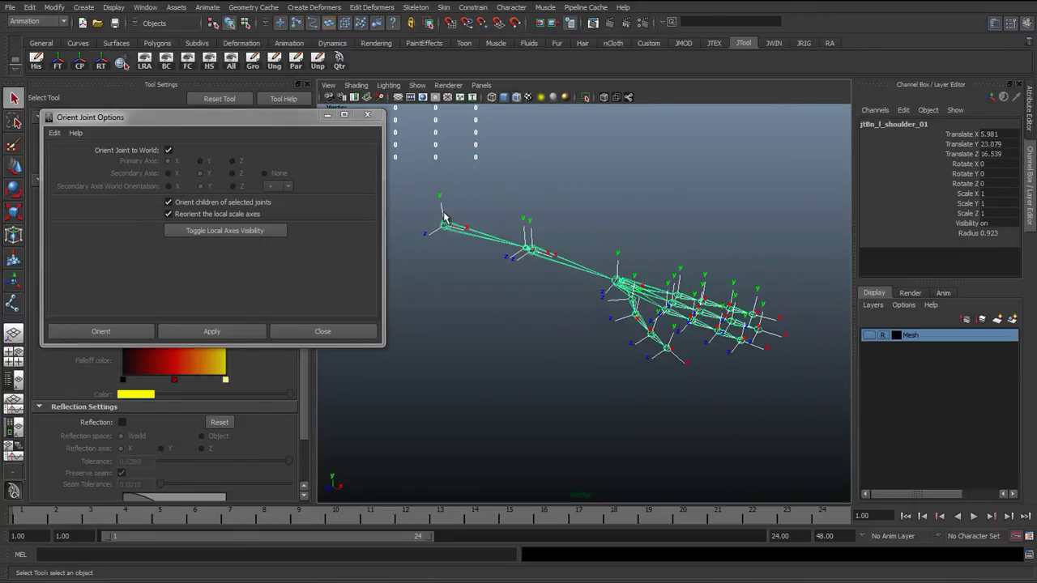
{"action": "left_click", "coordinate": [323, 332]}
{"action": "left_click", "coordinate": [306, 85]}
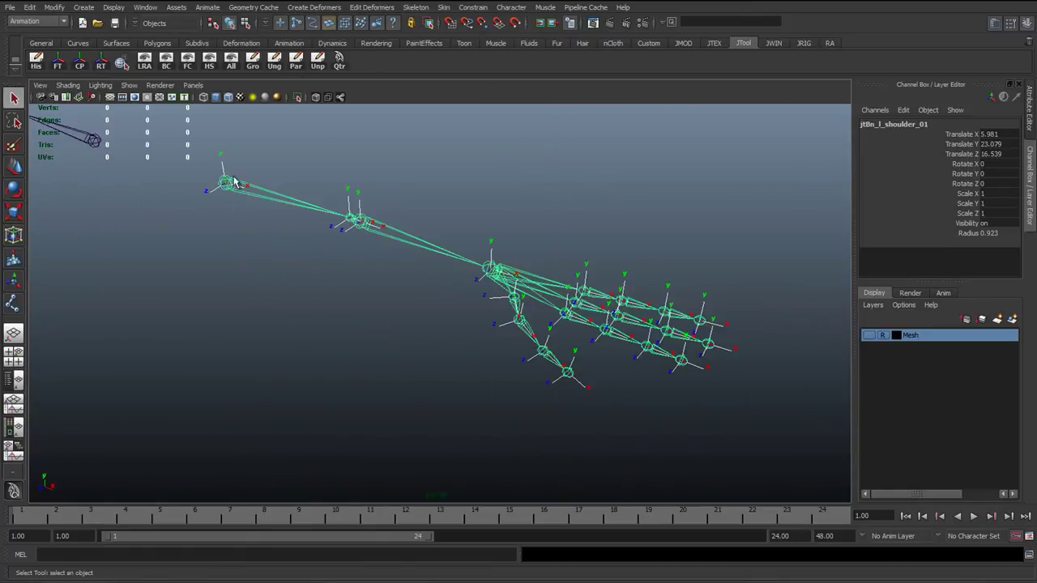
Select the full joint hierarchy under jtBn_l_shoulder_01, hide its local rotation axes and clear the selection.
{"action": "right_click", "coordinate": [252, 235]}
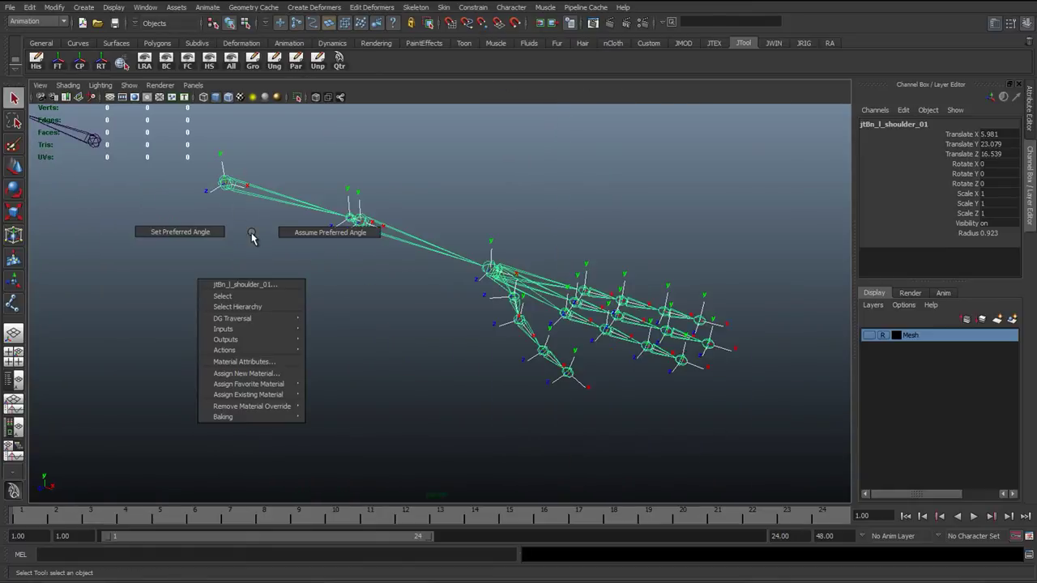
{"action": "left_click", "coordinate": [233, 307]}
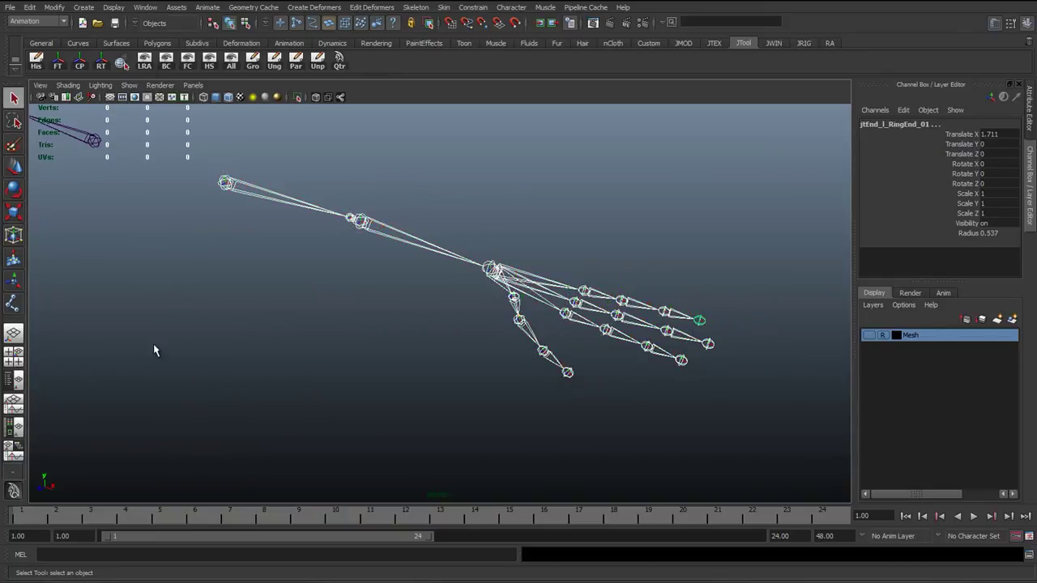
{"action": "scroll", "coordinate": [283, 340], "scroll_direction": "down", "scroll_amount": 3}
{"action": "left_click", "coordinate": [292, 315]}
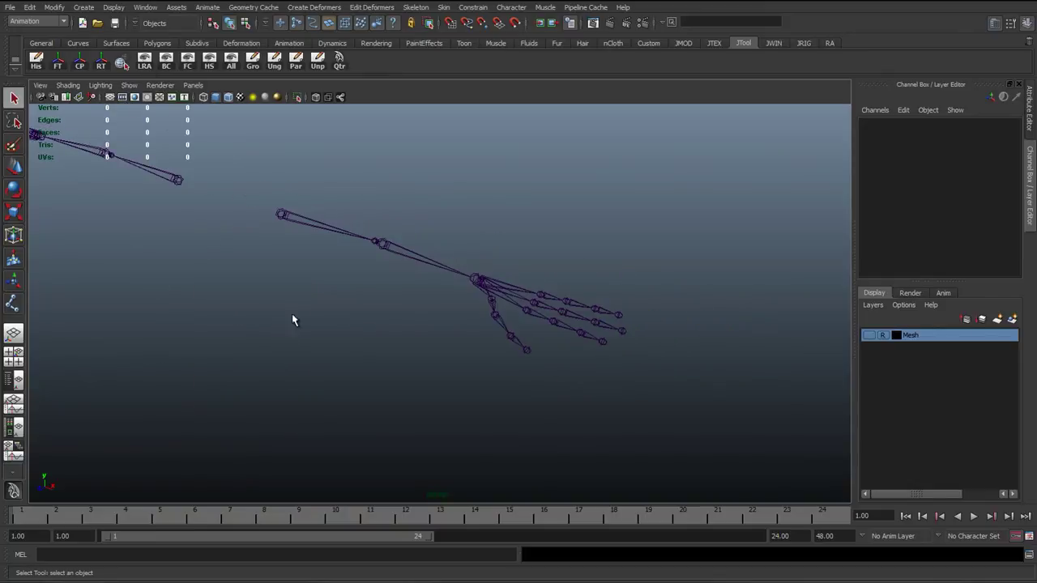
Delete the right arm joint chain rooted at jtBn_r_shoulder_01 and frame the remaining left arm chain.
{"action": "middle_click_drag", "start_coordinate": [293, 318], "coordinate": [381, 403], "text": "alt"}
{"action": "right_click_drag", "start_coordinate": [381, 402], "coordinate": [270, 385], "text": "alt"}
{"action": "left_click_drag", "start_coordinate": [271, 388], "coordinate": [275, 357], "text": "alt"}
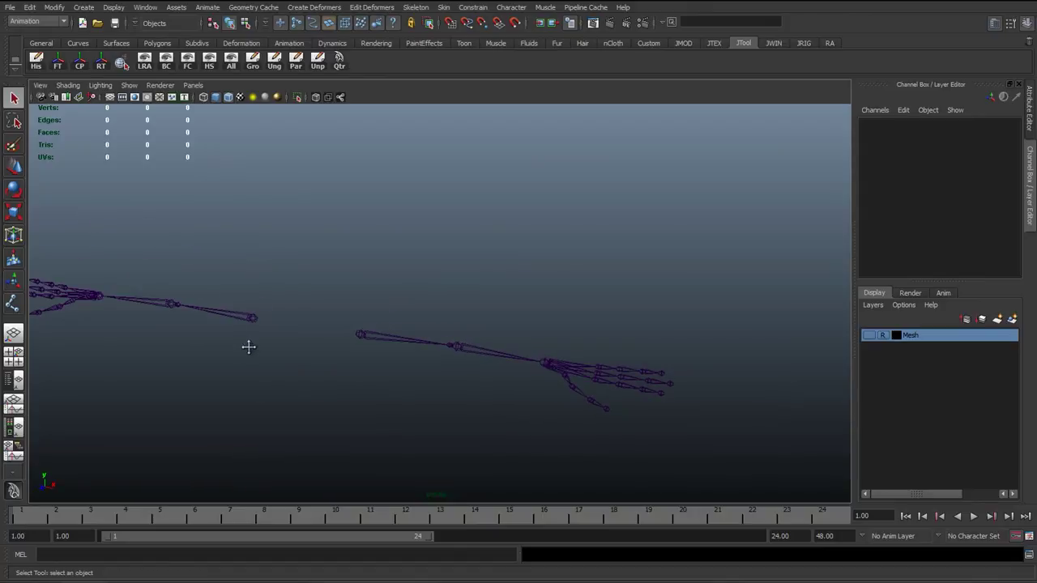
{"action": "middle_click_drag", "start_coordinate": [248, 347], "coordinate": [270, 332], "text": "alt"}
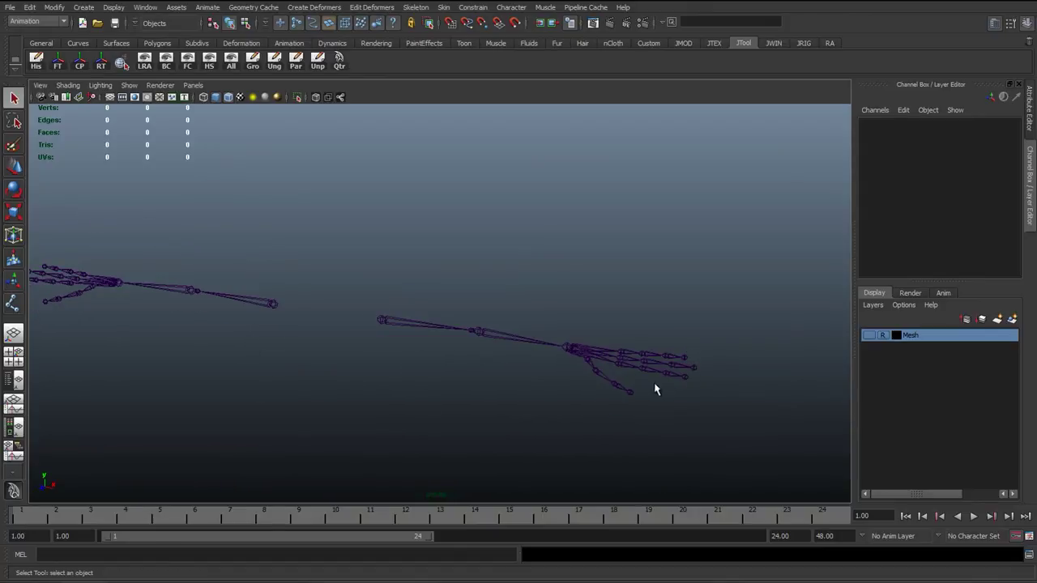
{"action": "left_click", "coordinate": [243, 301]}
{"action": "left_click_drag", "start_coordinate": [273, 368], "coordinate": [261, 349], "text": "alt"}
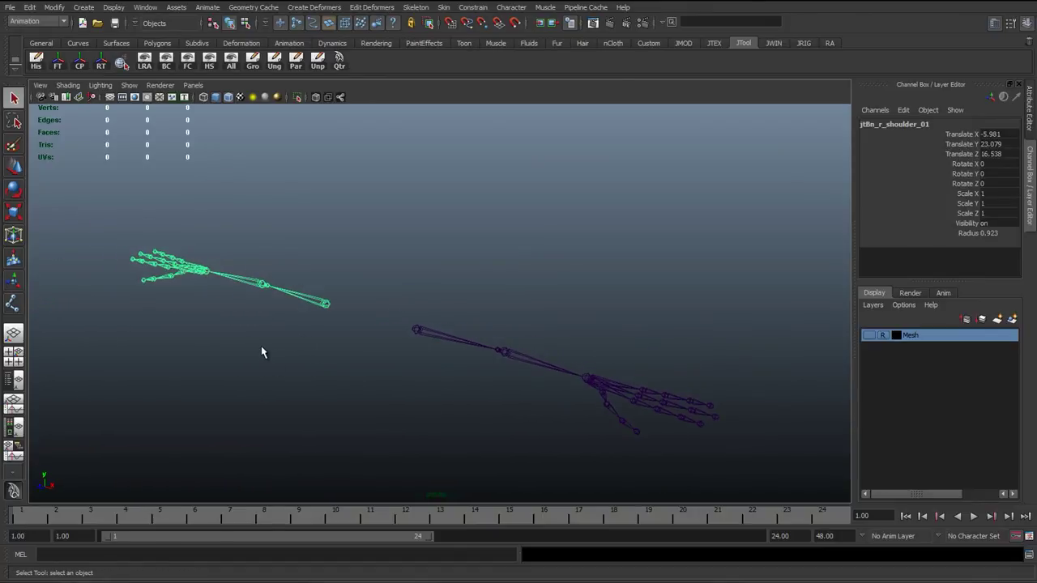
{"action": "key", "text": "Delete"}
{"action": "left_click_drag", "start_coordinate": [380, 333], "coordinate": [413, 345], "text": "alt"}
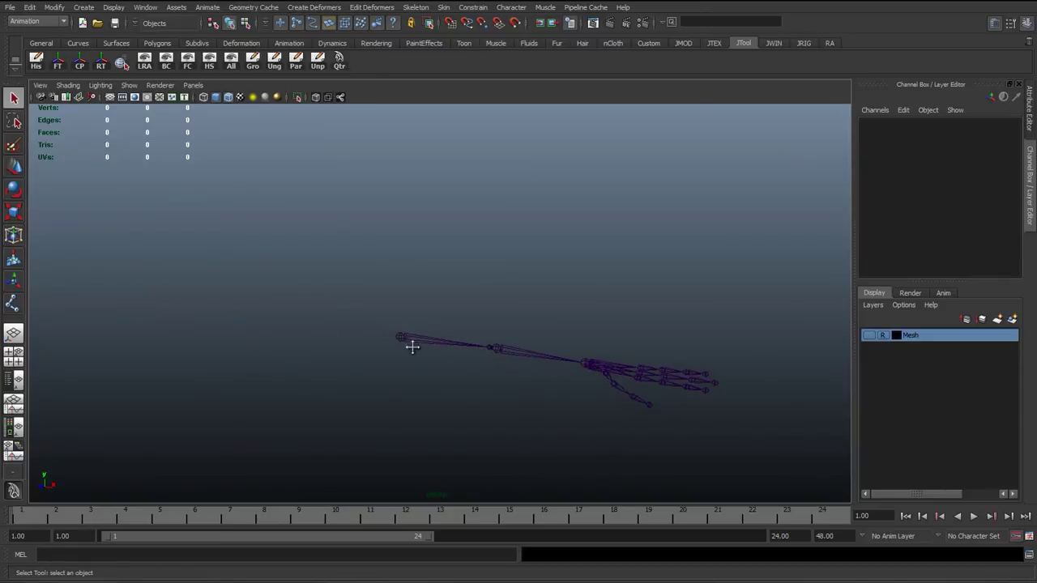
{"action": "middle_click_drag", "start_coordinate": [413, 345], "coordinate": [322, 346], "text": "alt"}
{"action": "right_click_drag", "start_coordinate": [421, 364], "coordinate": [458, 369], "text": "alt"}
{"action": "middle_click_drag", "start_coordinate": [431, 362], "coordinate": [303, 318], "text": "alt"}
{"action": "left_click_drag", "start_coordinate": [258, 353], "coordinate": [233, 382], "text": "alt"}
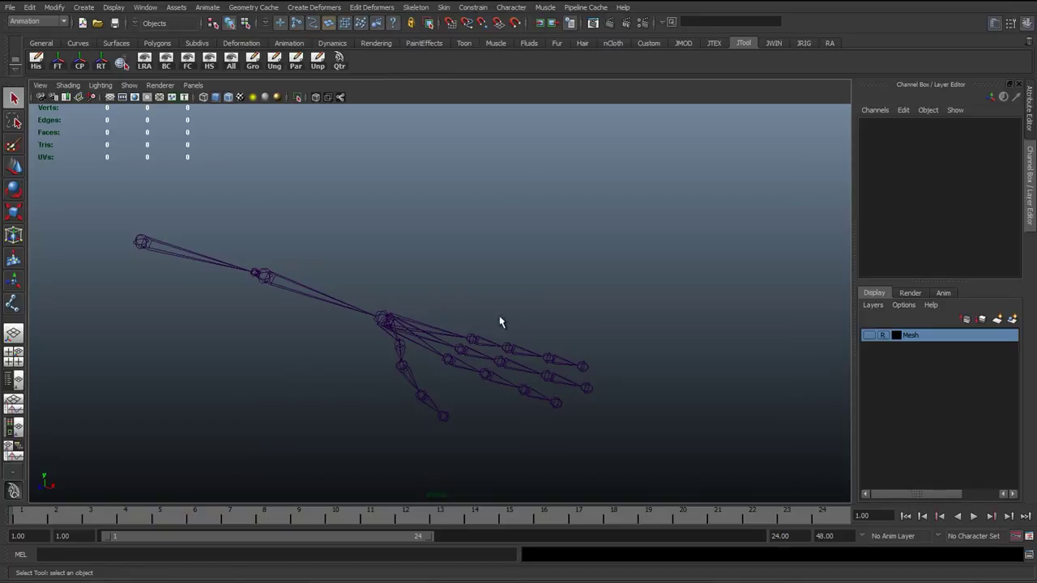